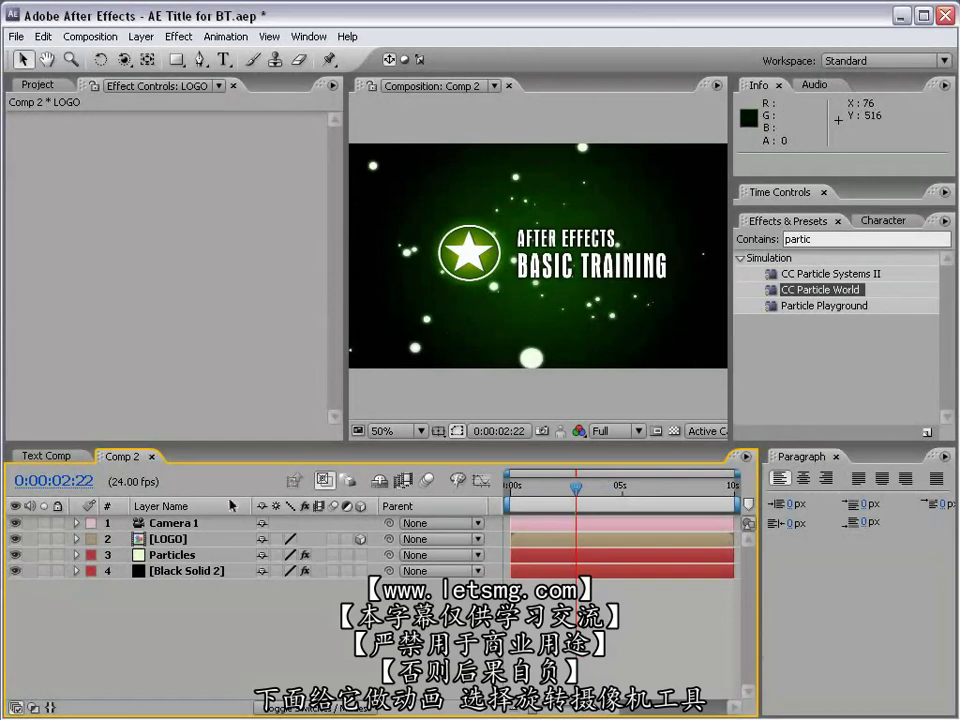
Try orbiting Camera 1 around the logo with the Orbit Camera tool, undo the move, and return to the Selection tool.
left_click(124, 60)
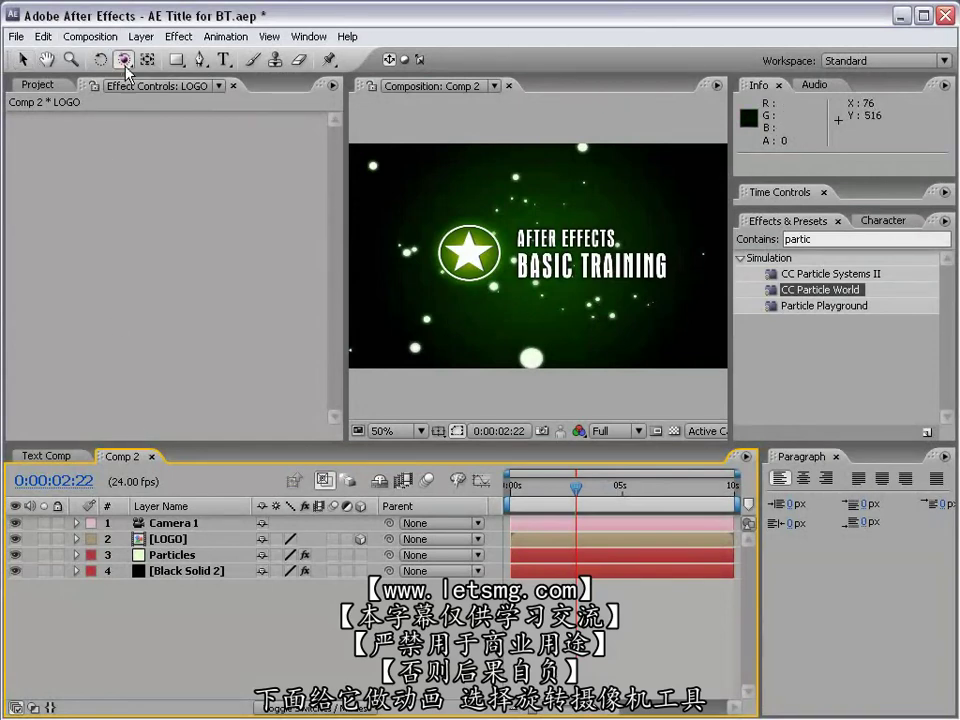
mouse_move(605, 212)
left_mouse_down()
mouse_move(480, 275)
mouse_move(346, 234)
mouse_move(607, 228)
left_mouse_up()
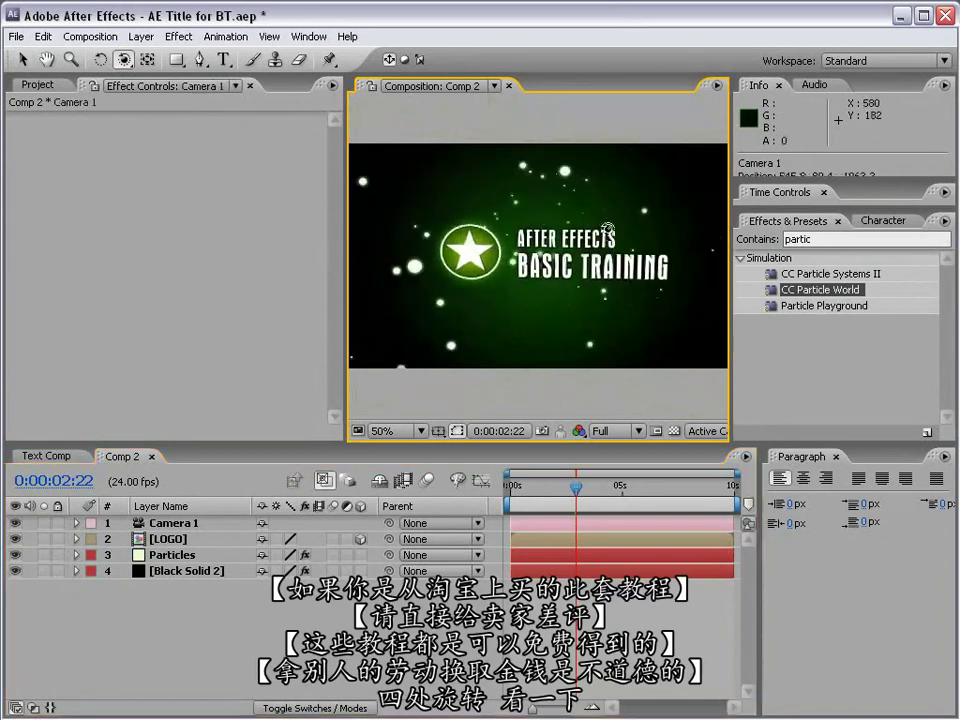
key("ctrl+z")
key("v")
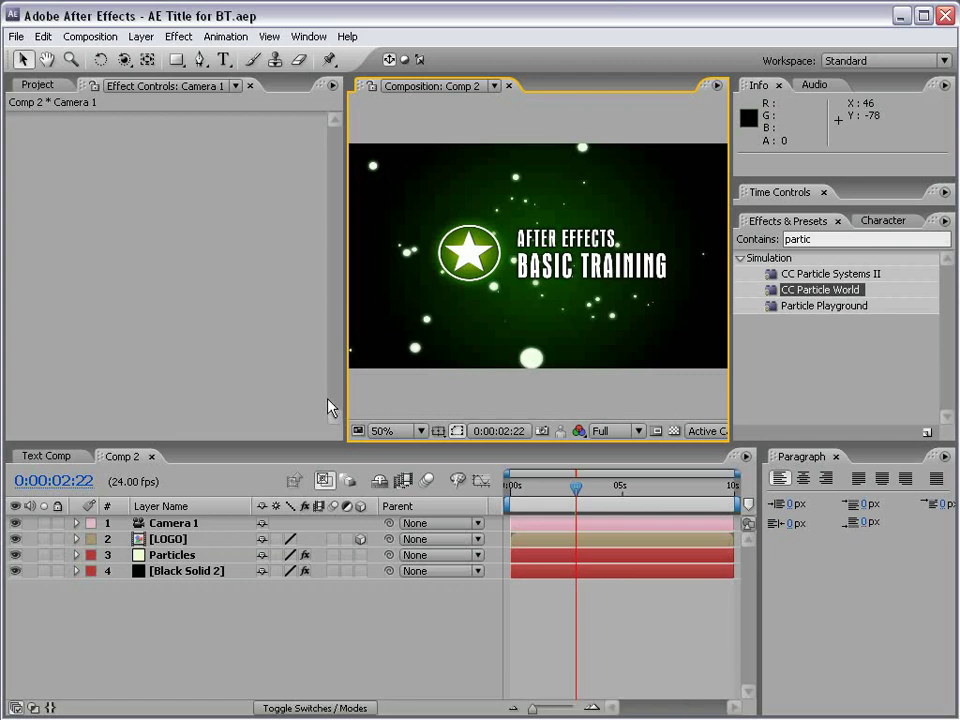
Create a new null object in Comp 2 and turn on its 3D layer switch.
left_click(141, 37)
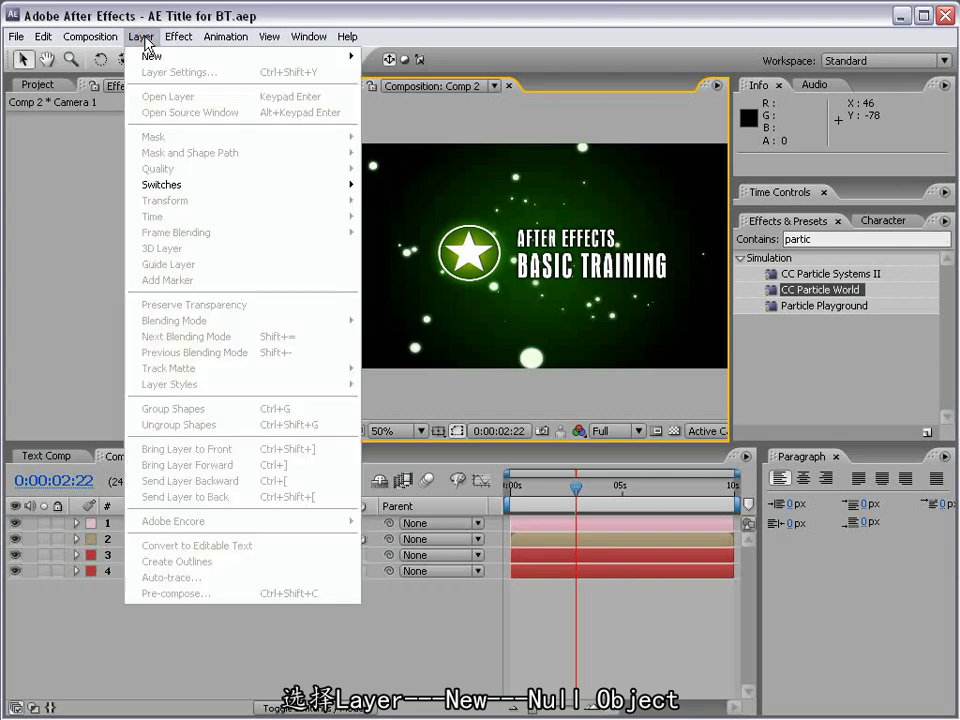
mouse_move(146, 58)
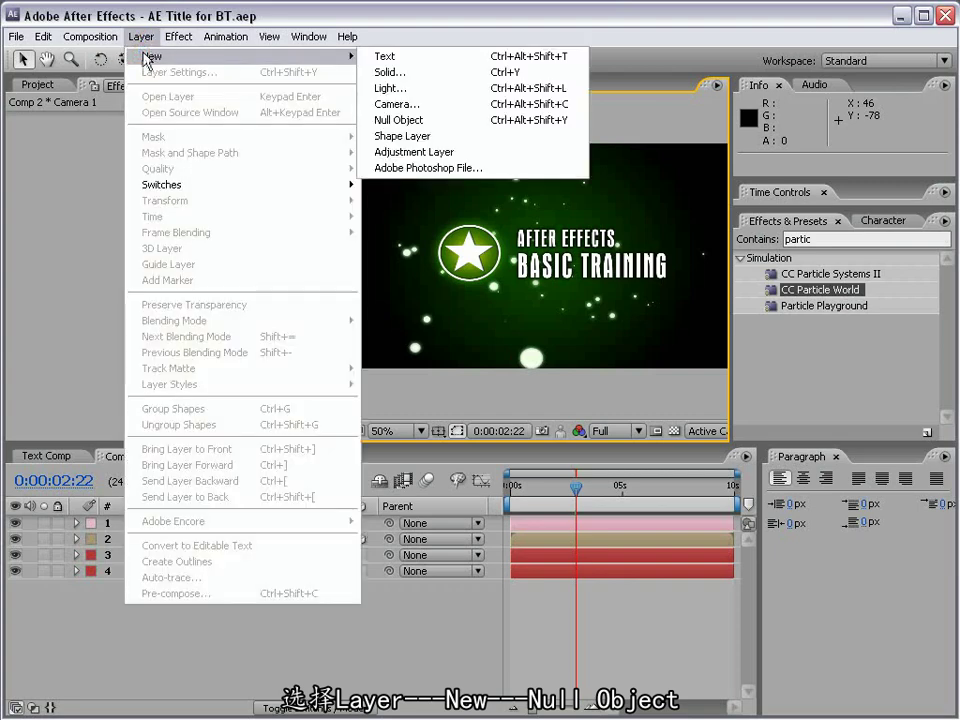
left_click(452, 129)
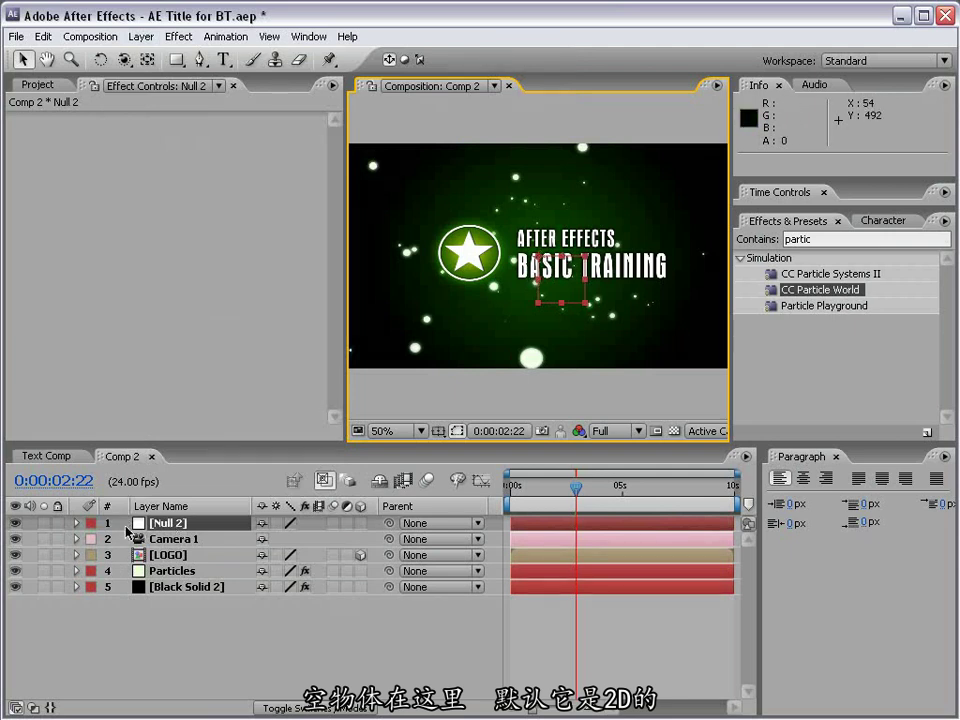
left_click(172, 521)
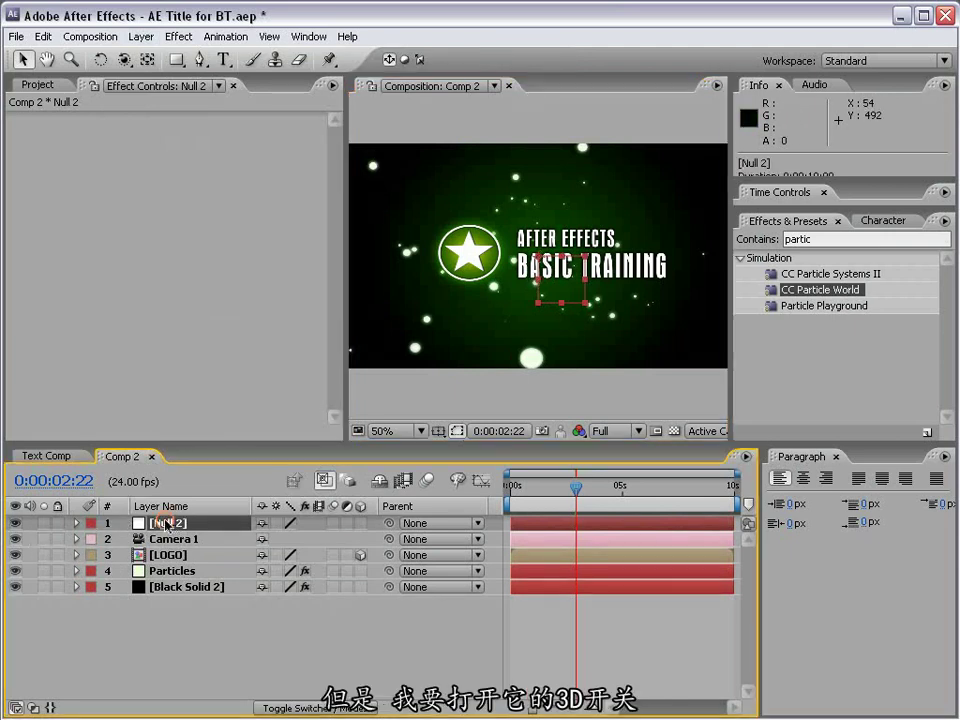
left_click(361, 523)
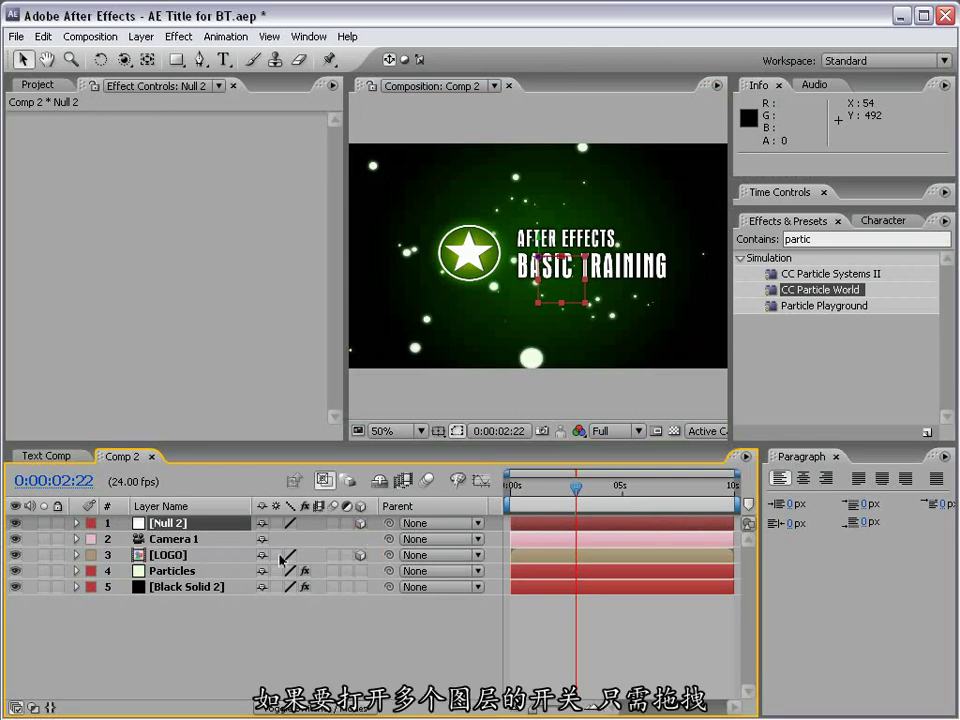
Try toggling the collapse and adjustment layer switches on several layers at once, including Null 2, LOGO and Black Solid 2, and revert them.
left_click_drag(277, 523, 276, 615)
key("ctrl+z")
left_click(174, 587, "ctrl")
left_click(168, 555, "ctrl")
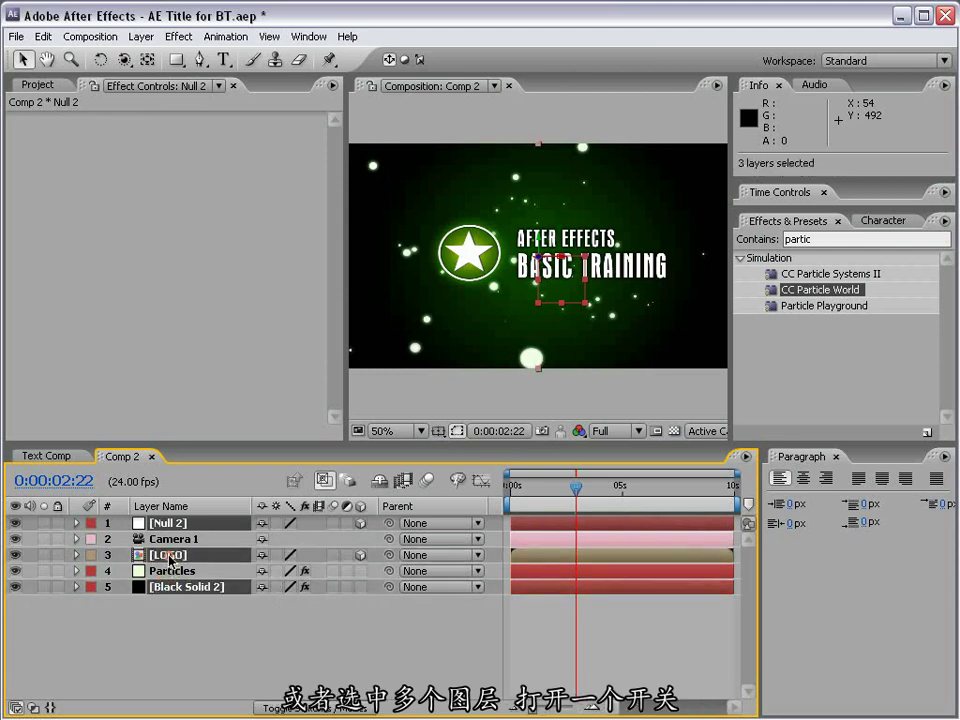
left_click(277, 523)
left_click(278, 525)
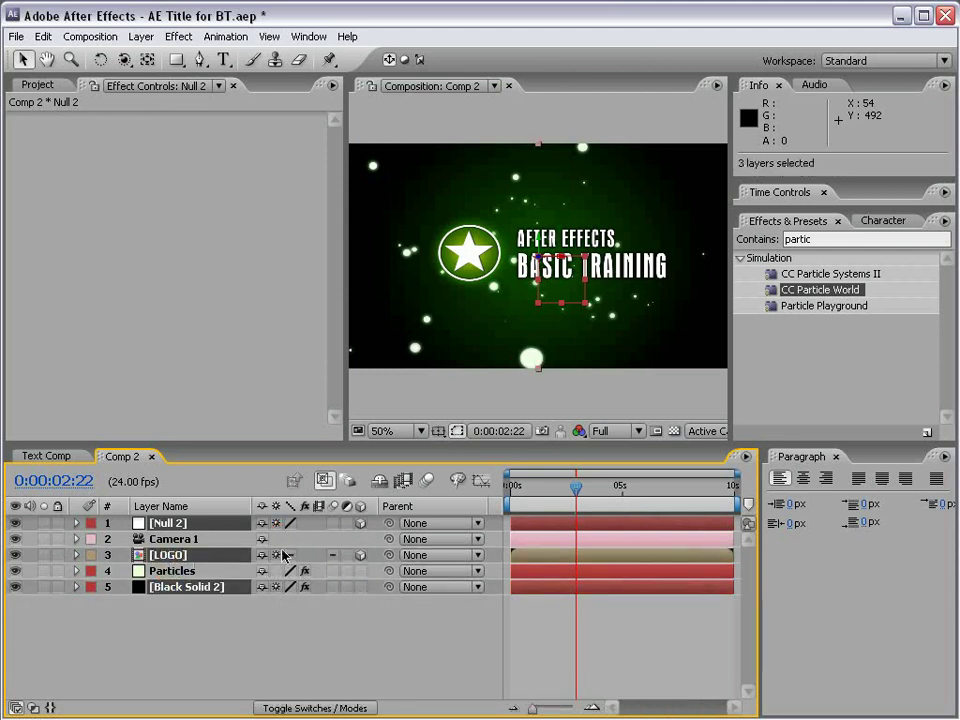
left_click(347, 523)
left_click(347, 525)
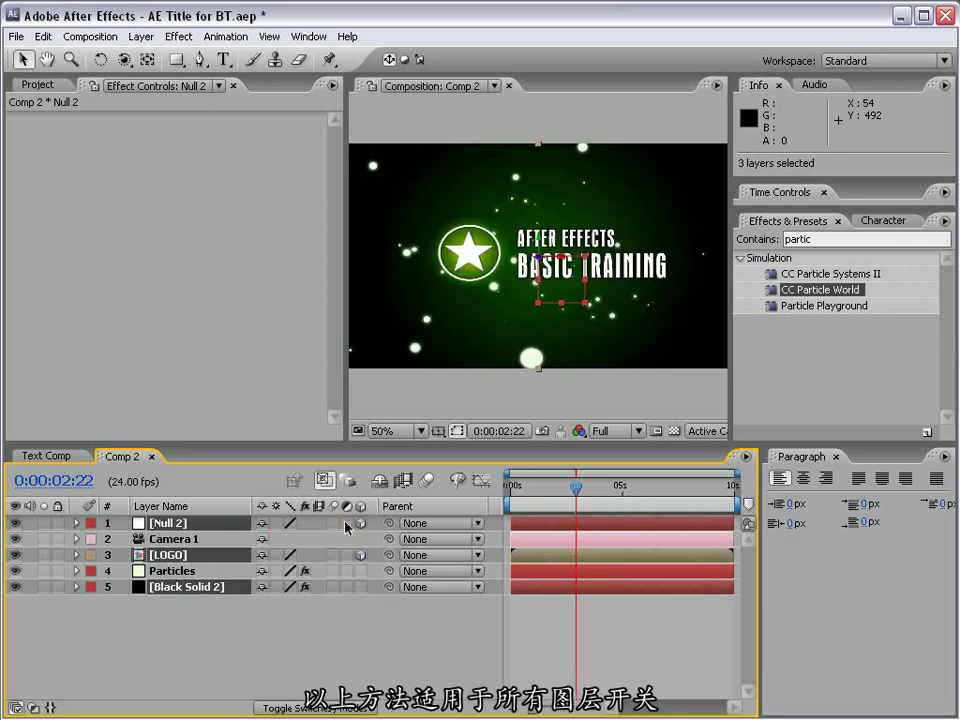
Deselect all layers, save the project, and parent Camera 1 to the Null 2 layer with the pick whip.
left_click(224, 616)
key("ctrl+s")
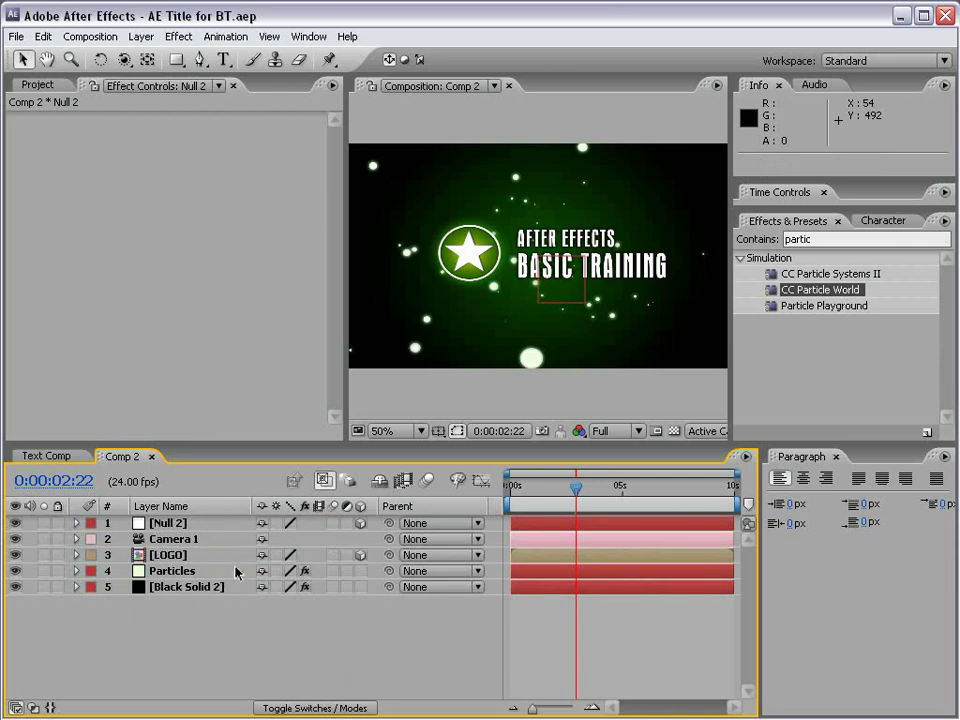
left_click(170, 523)
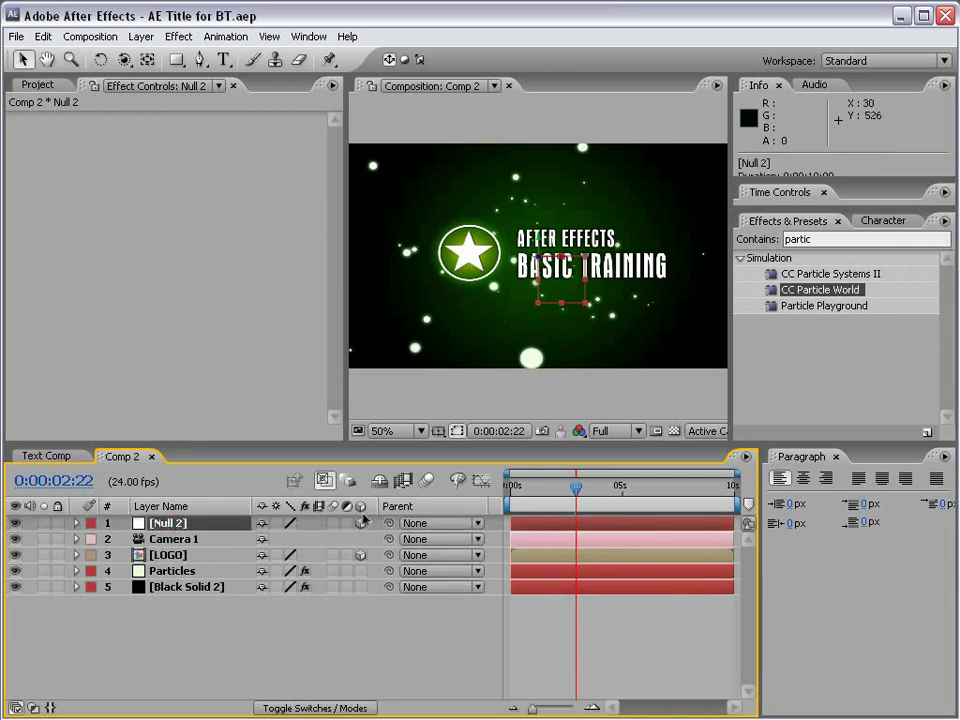
left_click(173, 539)
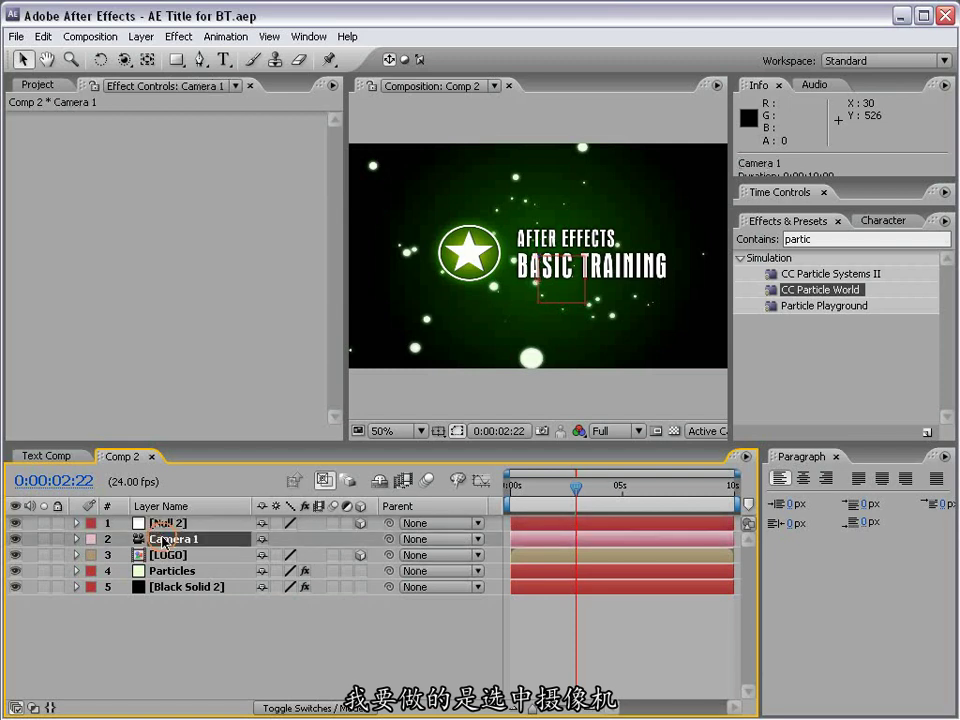
left_click_drag(390, 540, 168, 525)
left_click(185, 524)
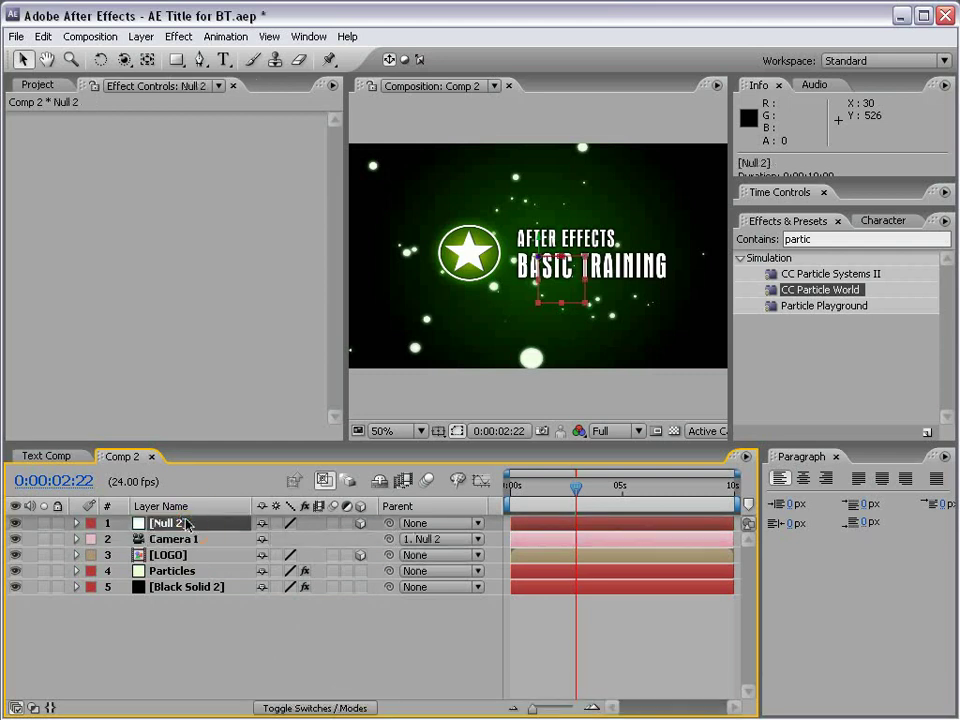
Reveal only the Position property of the Null 2 layer in the timeline.
left_click(173, 540)
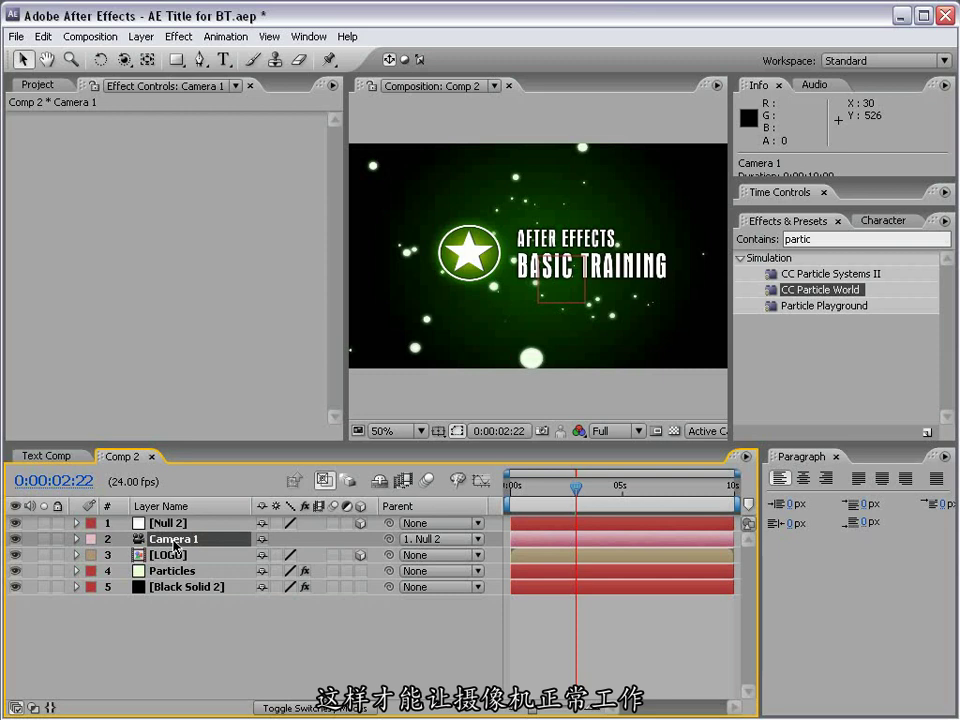
left_click(168, 523)
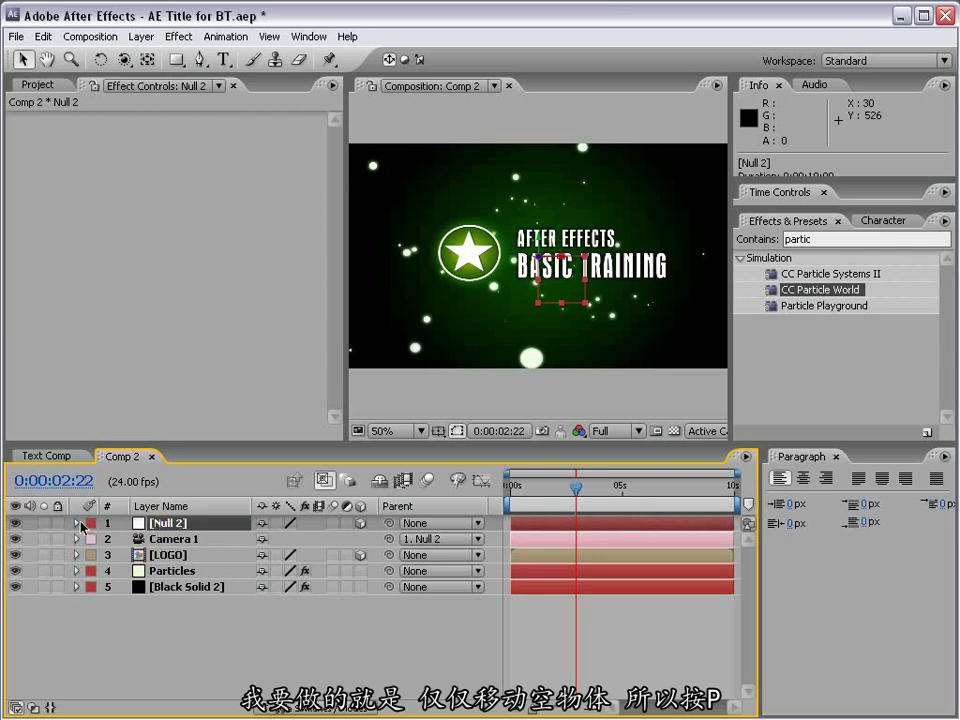
key("p")
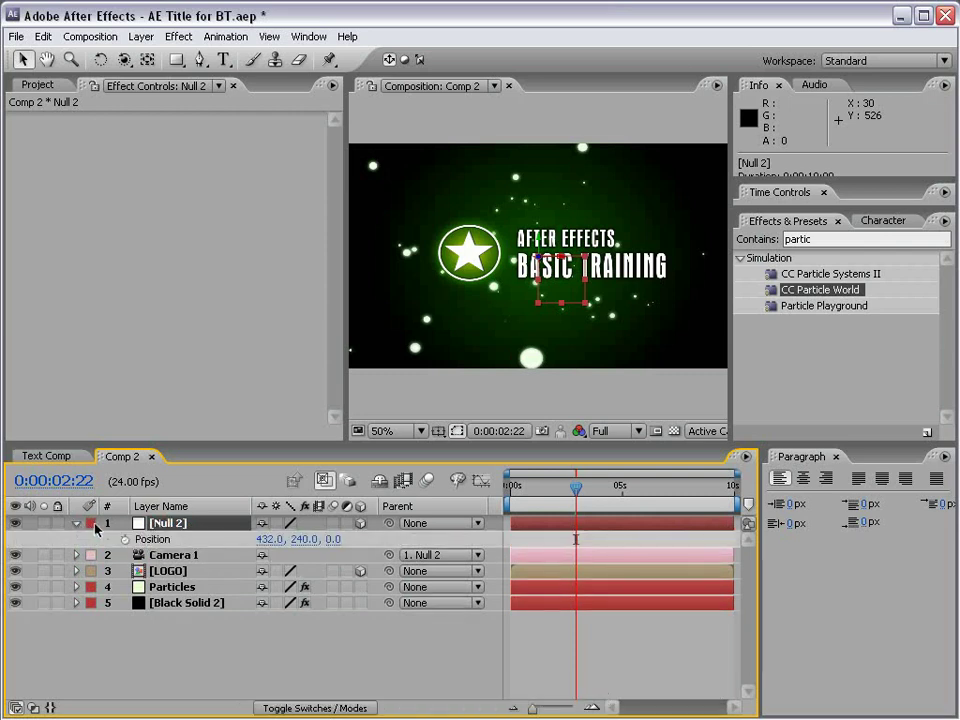
Try shifting the null's Position along Z and X to move the parented camera, undoing each change.
left_click_drag(333, 539, 257, 510)
key("ctrl+z")
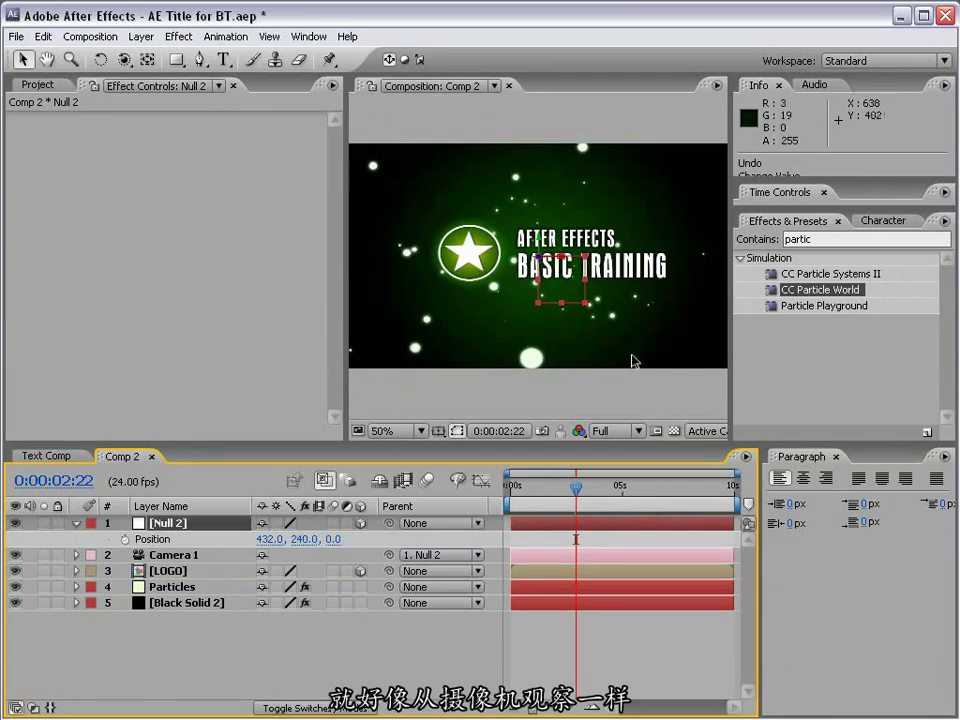
left_click_drag(262, 540, 20, 535)
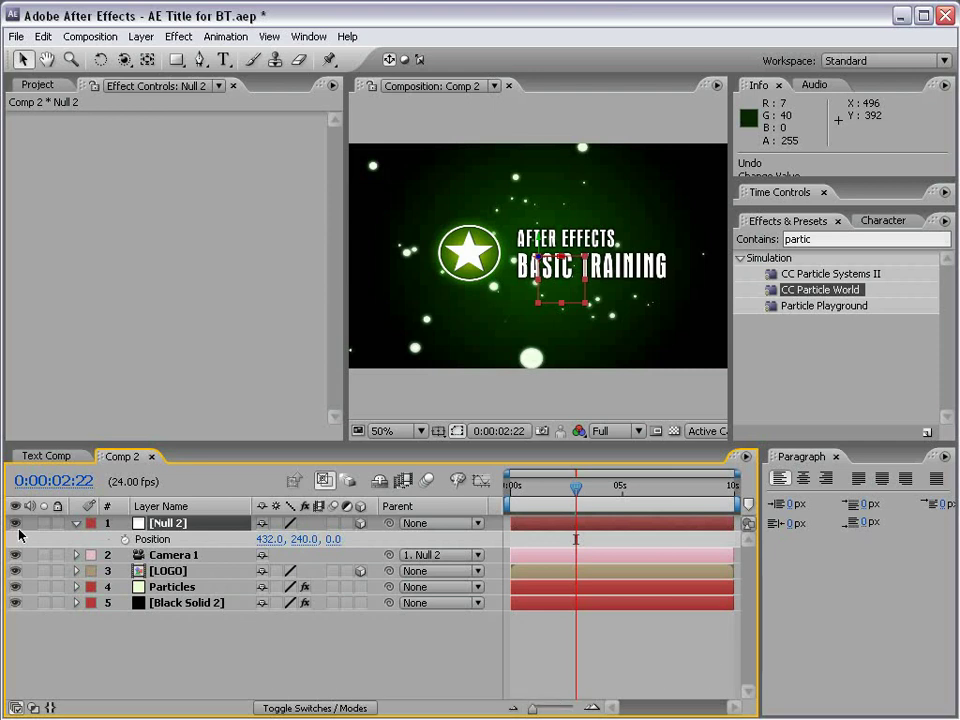
Go to 0:00:00:00 and slide the Particles layer earlier so it starts about 3 seconds before the composition.
left_click(573, 490)
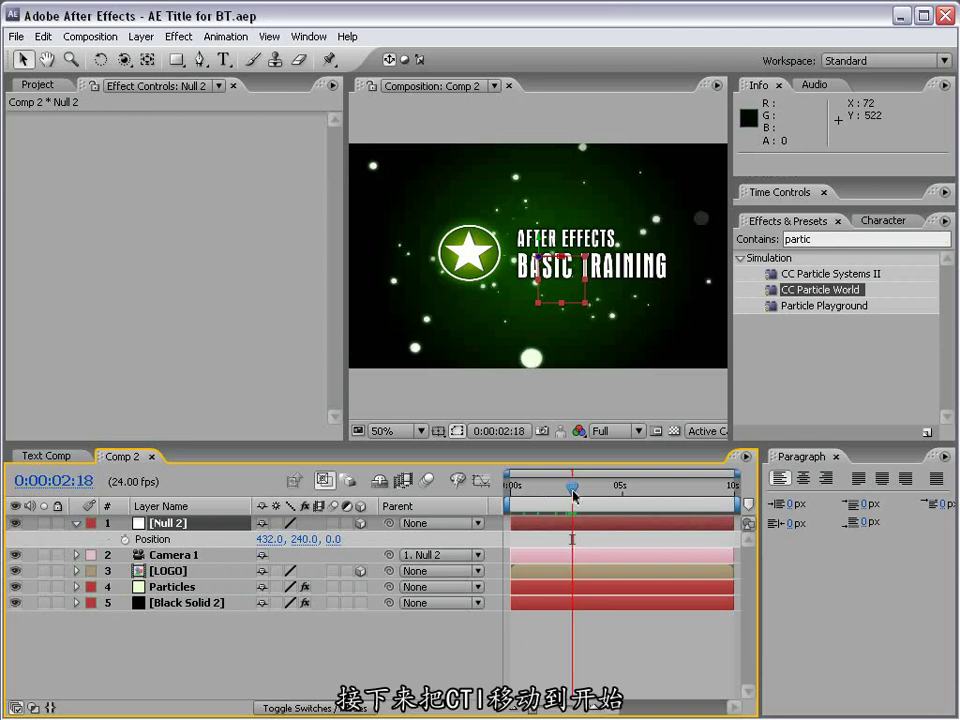
left_click_drag(573, 490, 499, 495)
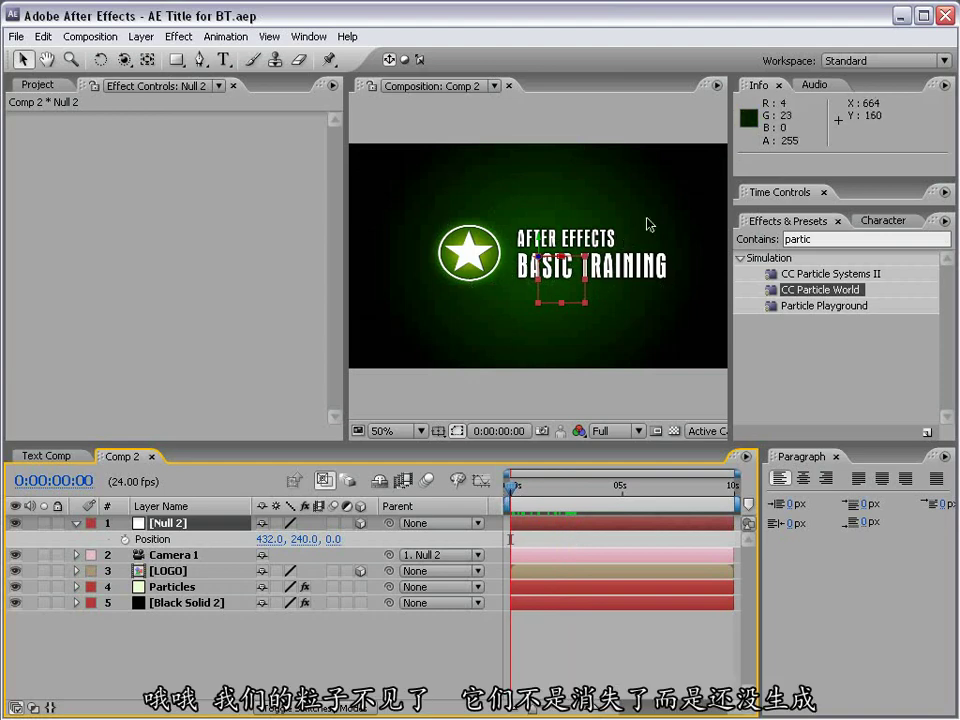
left_click(160, 586)
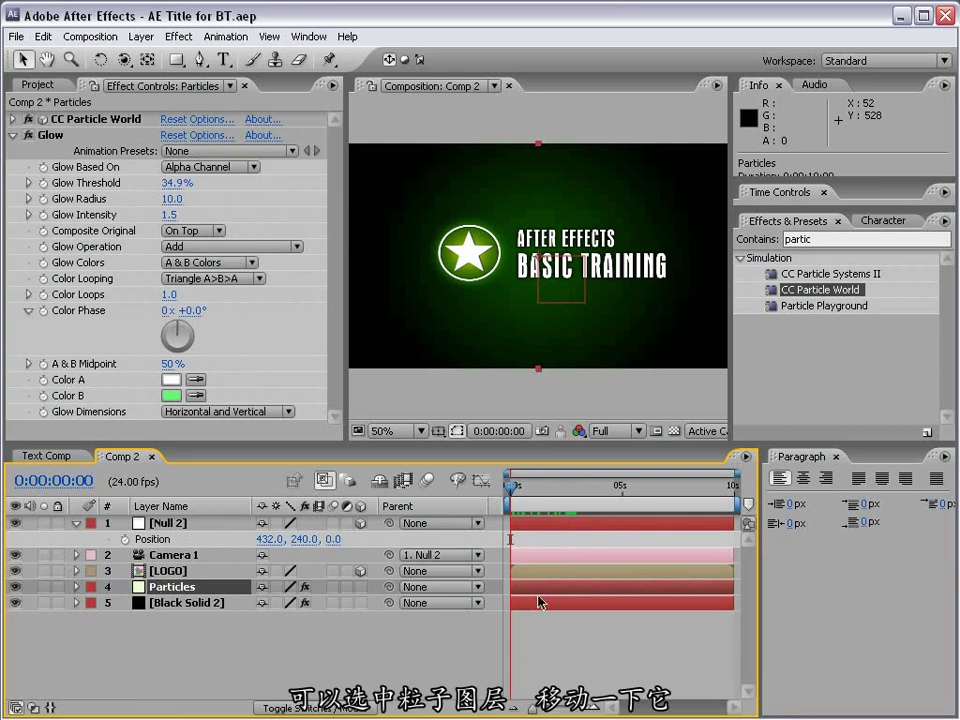
left_click_drag(620, 590, 569, 590)
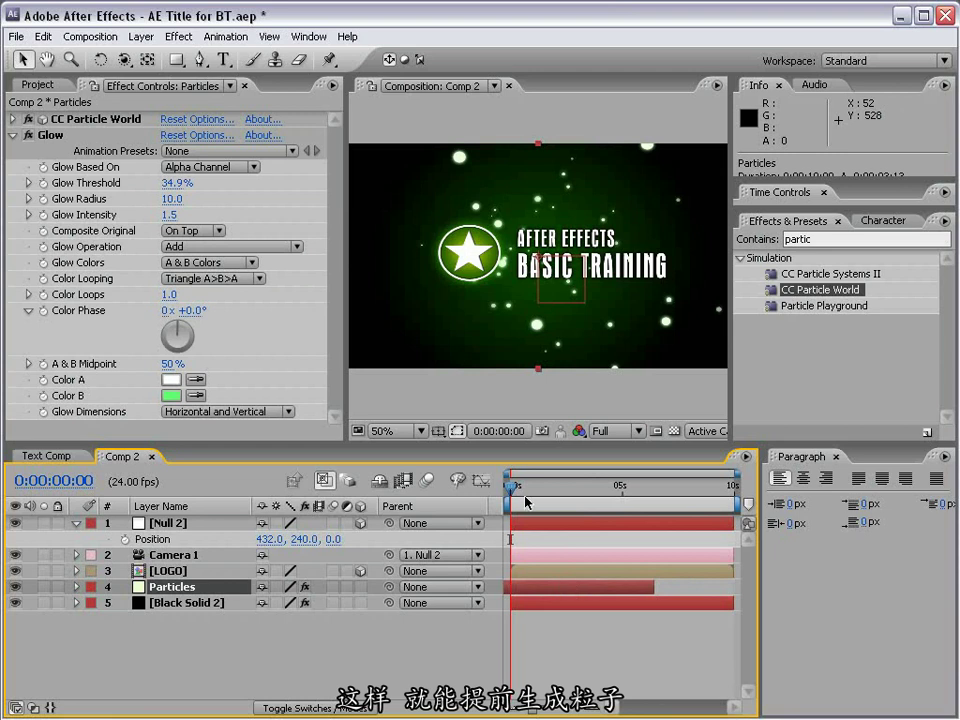
mouse_move(531, 590)
left_mouse_down()
mouse_move(574, 587)
mouse_move(529, 587)
left_mouse_up()
Extend the end of the Particles layer to the composition's end at 10 s, with the current time at 0:00:00:00.
left_click_drag(530, 488, 548, 488)
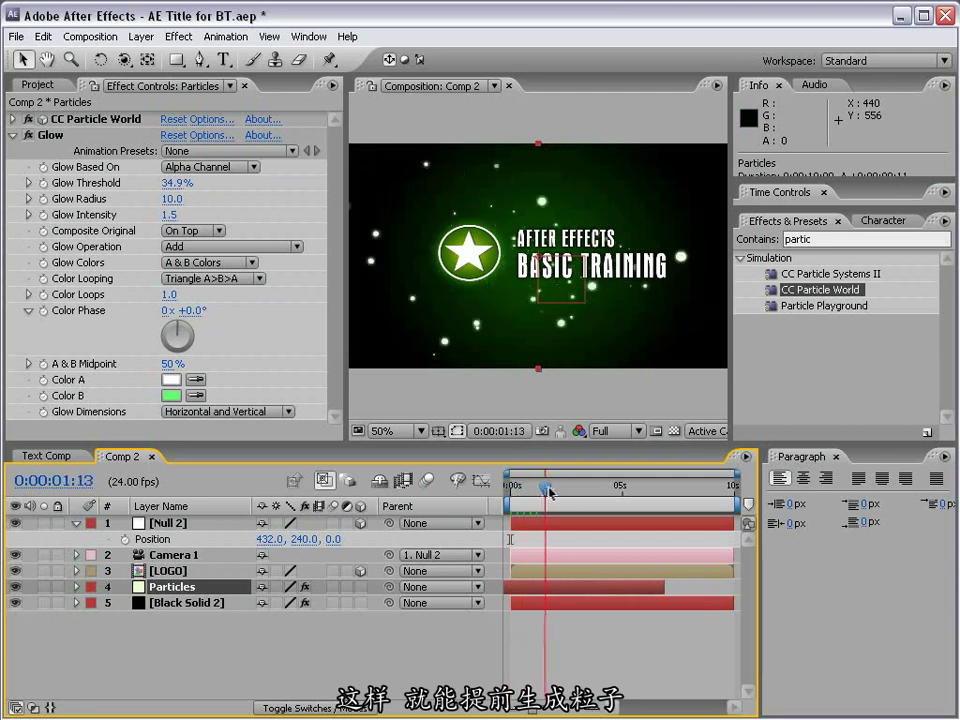
key("Home")
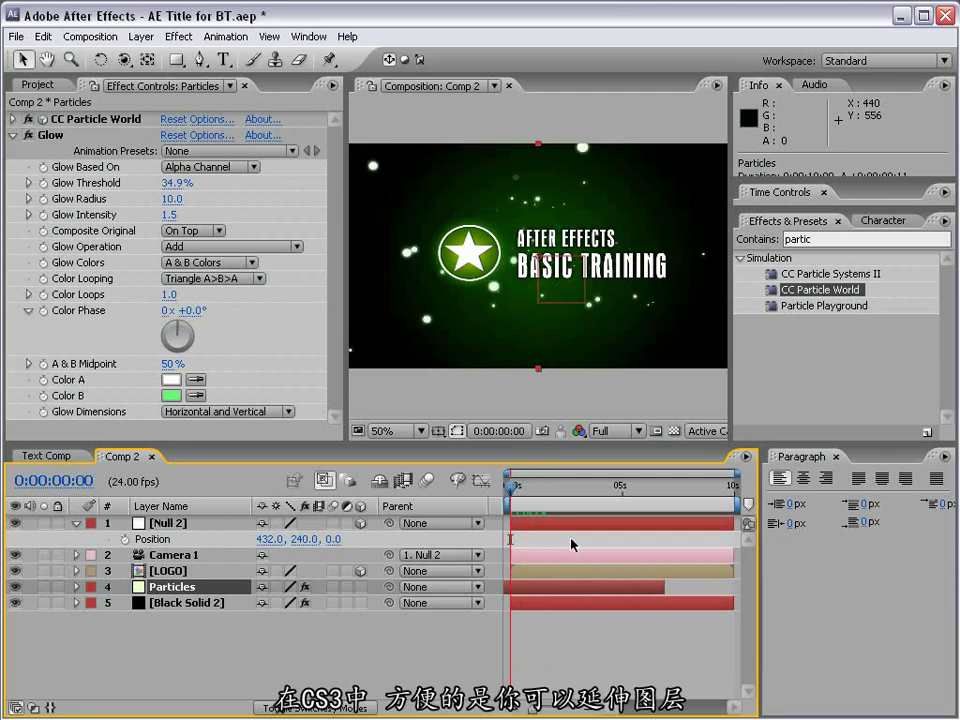
left_click_drag(664, 587, 732, 602)
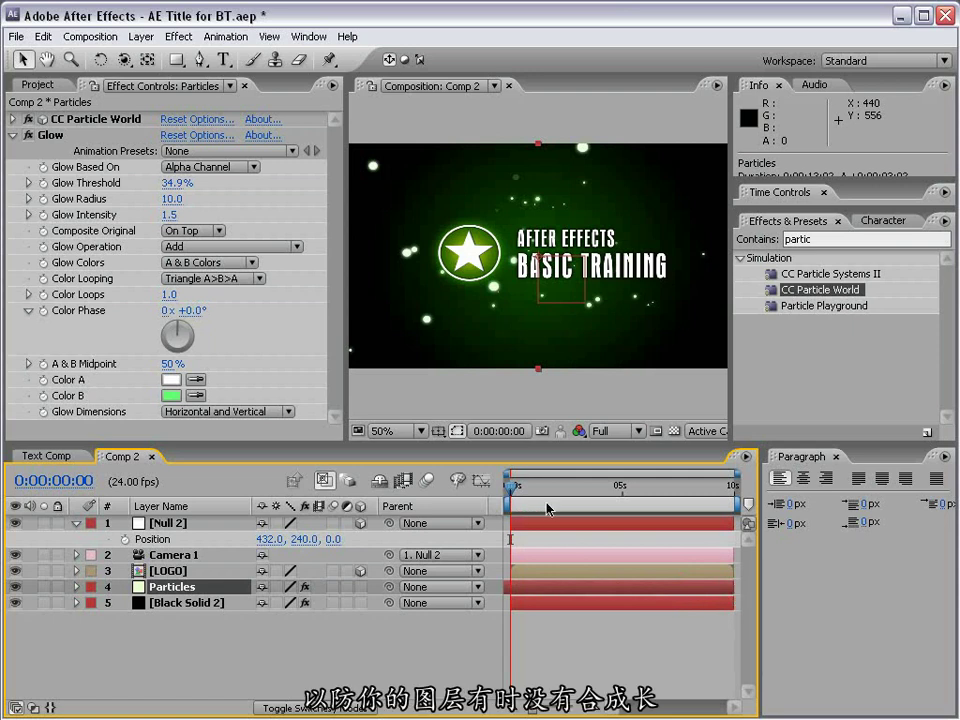
mouse_move(519, 491)
left_mouse_down()
mouse_move(569, 491)
mouse_move(510, 490)
left_mouse_up()
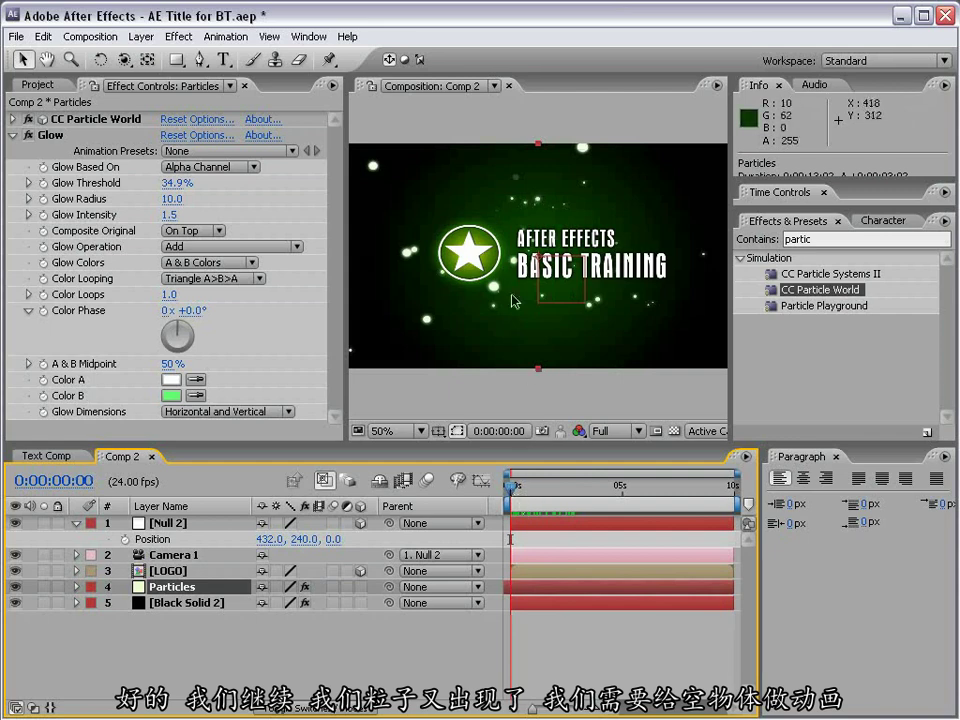
Turn on Position keyframing for the Null 2 layer at 0:00:00:00.
left_click(163, 524)
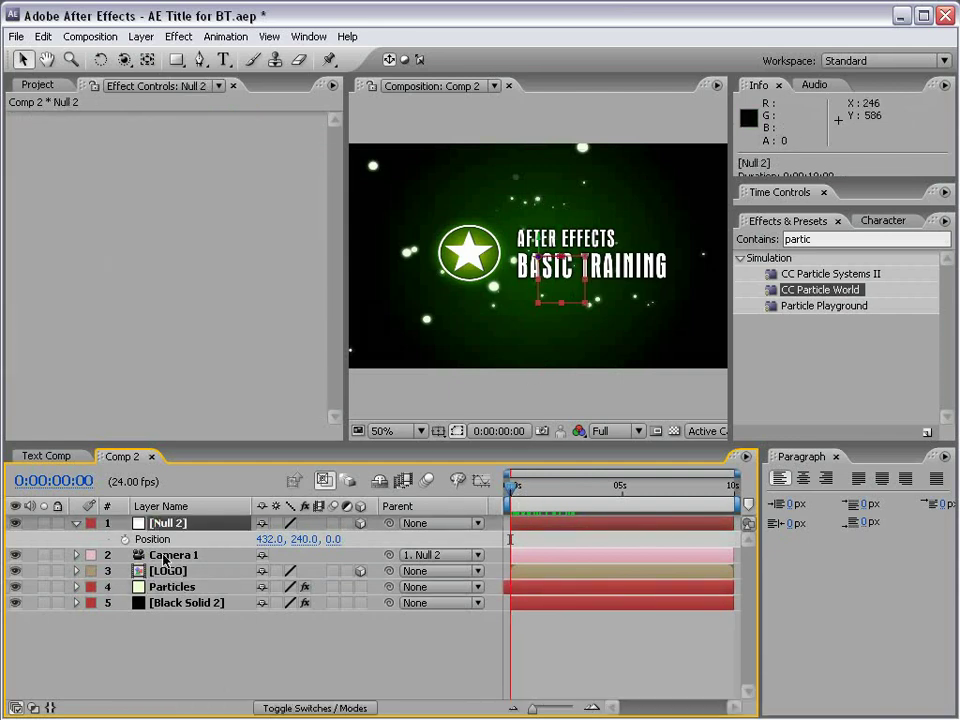
left_click(168, 524)
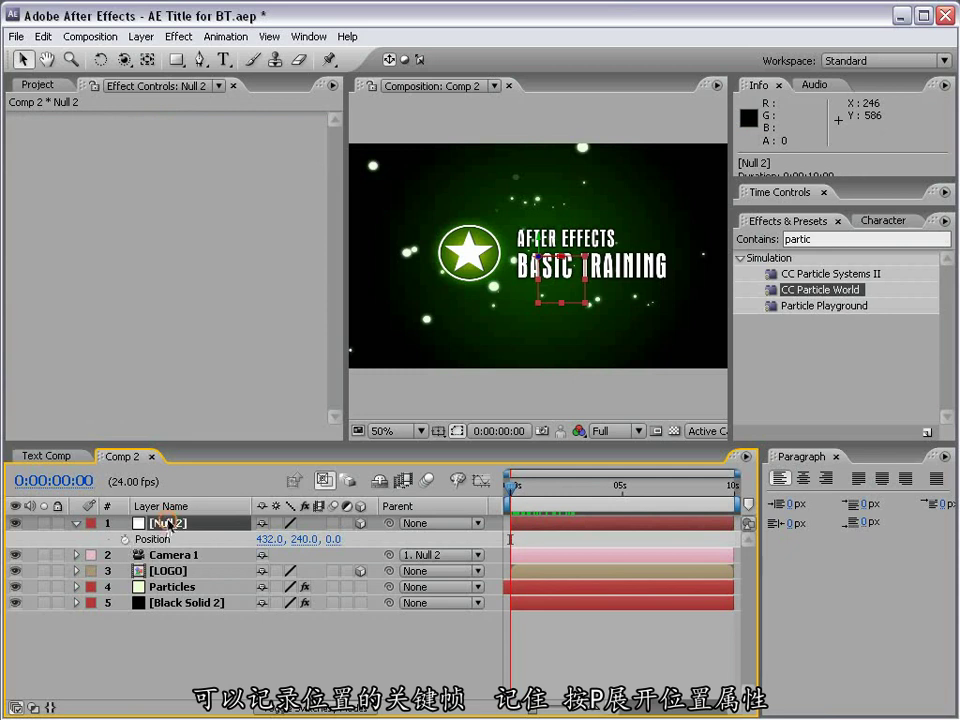
key("p")
key("p")
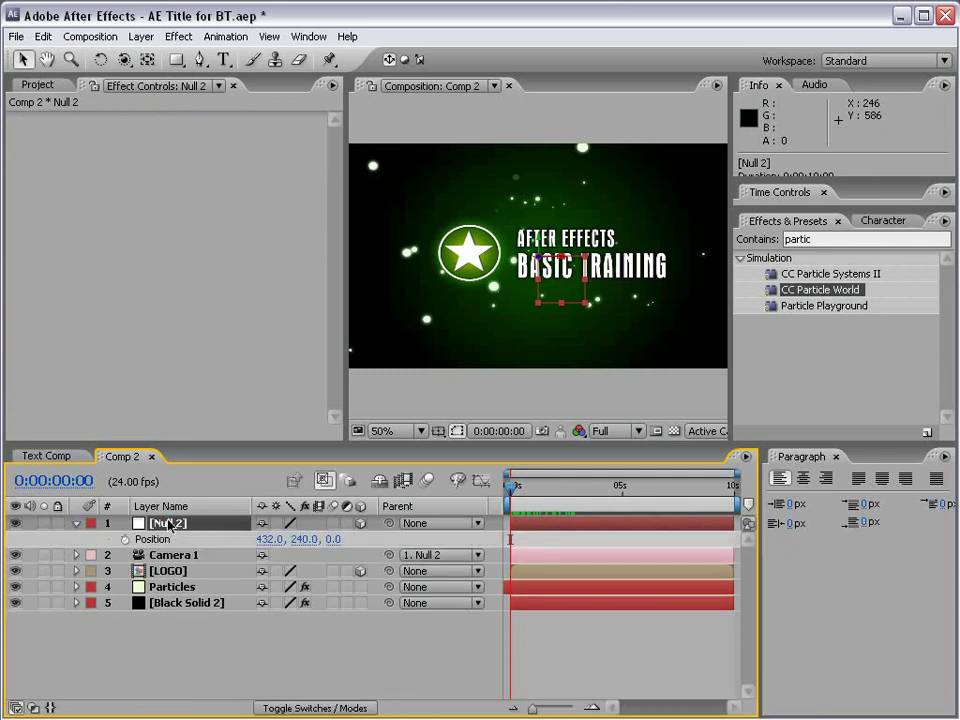
left_click(125, 539)
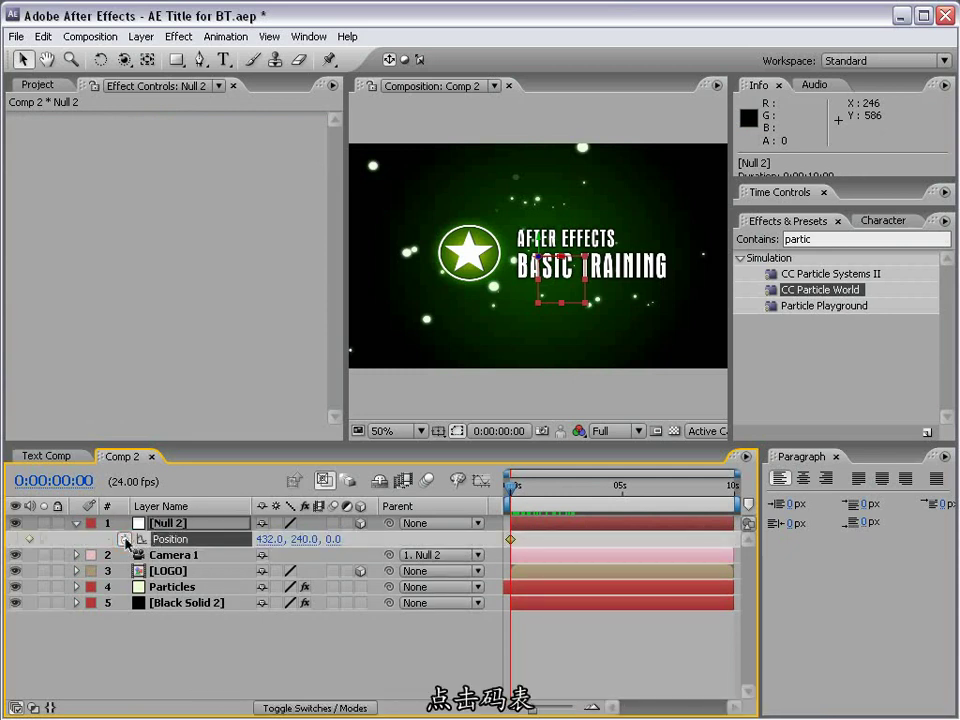
Add a second Position keyframe to the null at 0:00:00:20 and go back to the first keyframe.
left_click_drag(512, 493, 531, 493)
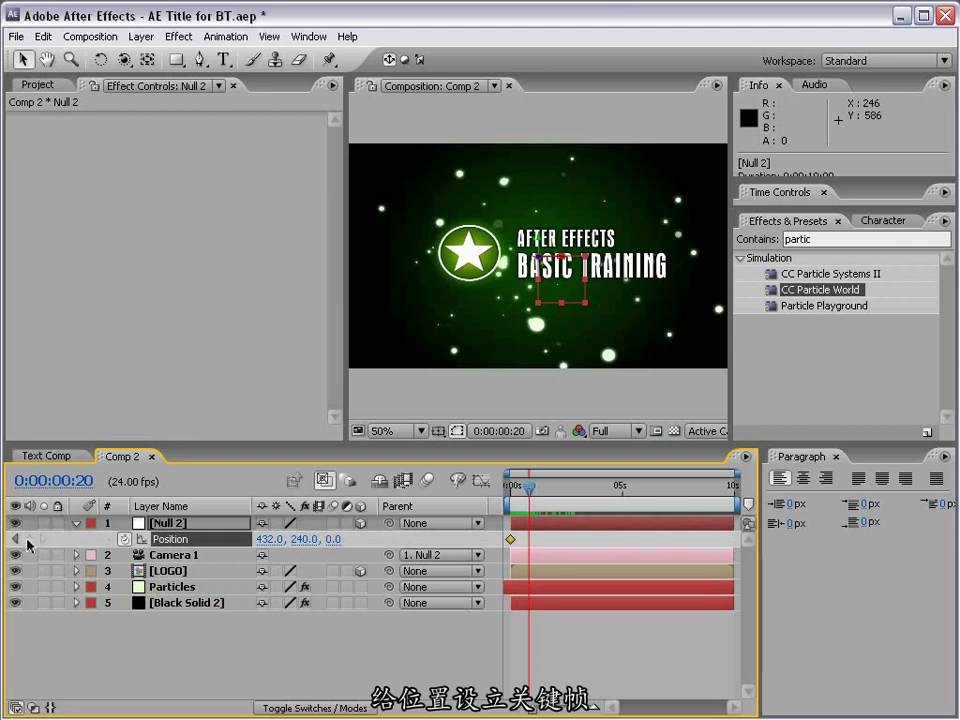
left_click(29, 540)
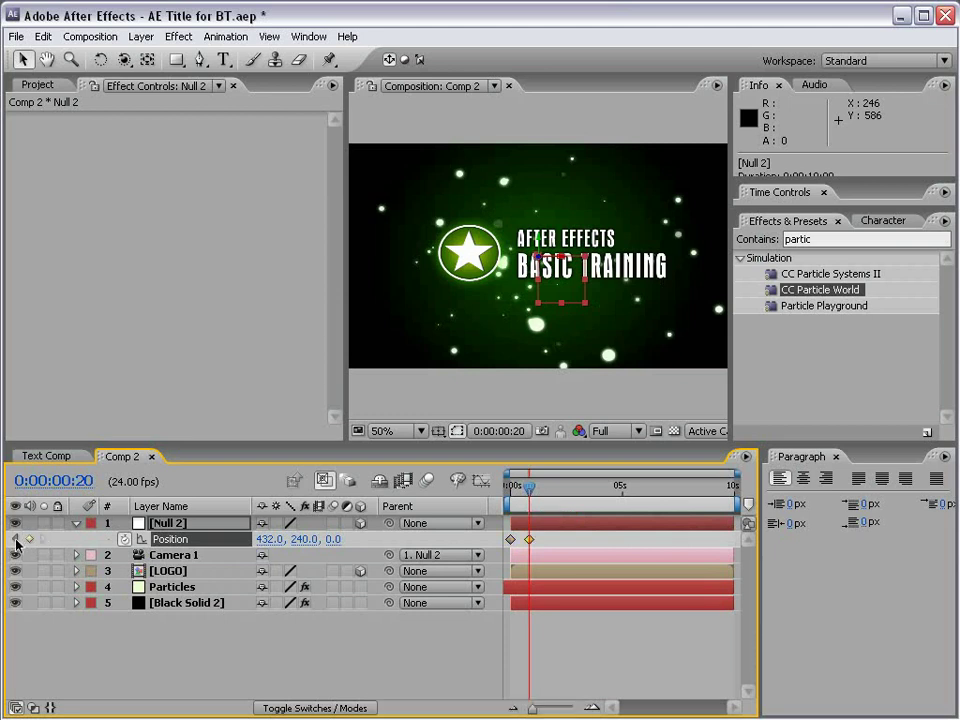
left_click(17, 540)
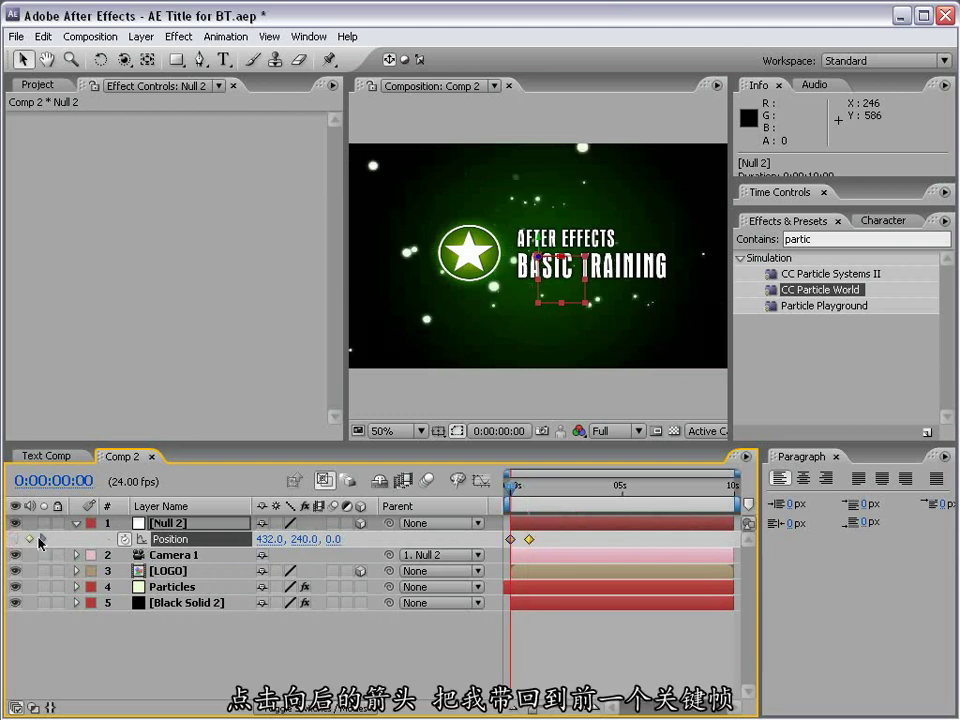
Set the null's X position to 1226 at the first Position keyframe, 0:00:00:00, and check the start of the camera move.
left_click(510, 539)
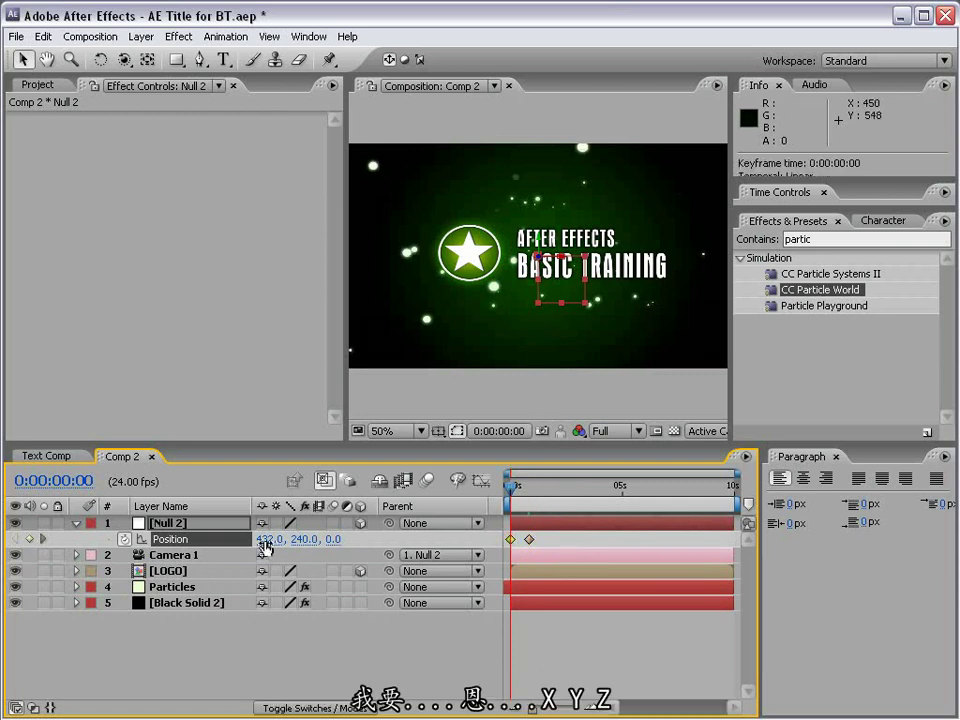
left_click_drag(277, 545, 604, 527)
mouse_move(510, 490)
left_mouse_down()
mouse_move(529, 492)
mouse_move(511, 490)
left_mouse_up()
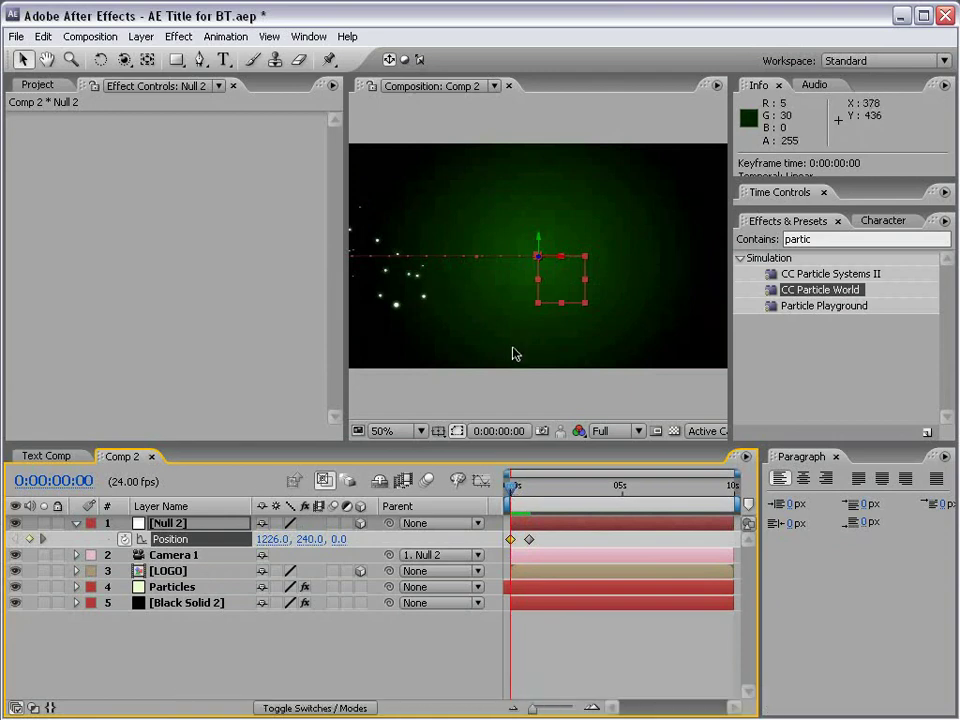
In the Particles layer's CC Particle World Producer settings, set Radius X to 1.4, Radius Y to 0.9 and Radius Z to 4.2.
left_click(183, 591)
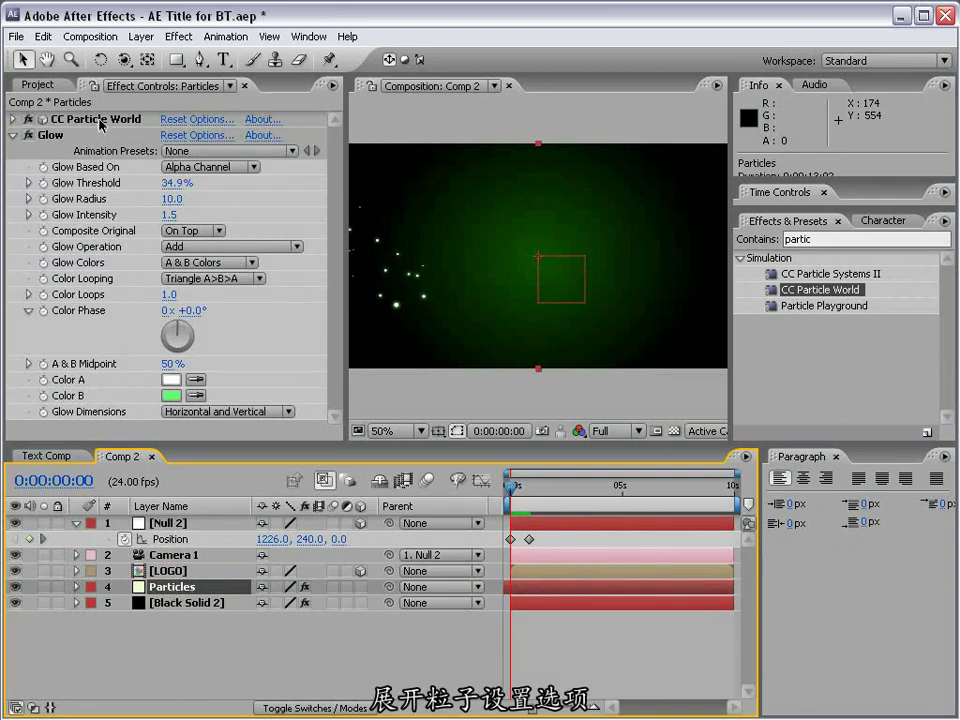
left_click(50, 119)
left_click(13, 119)
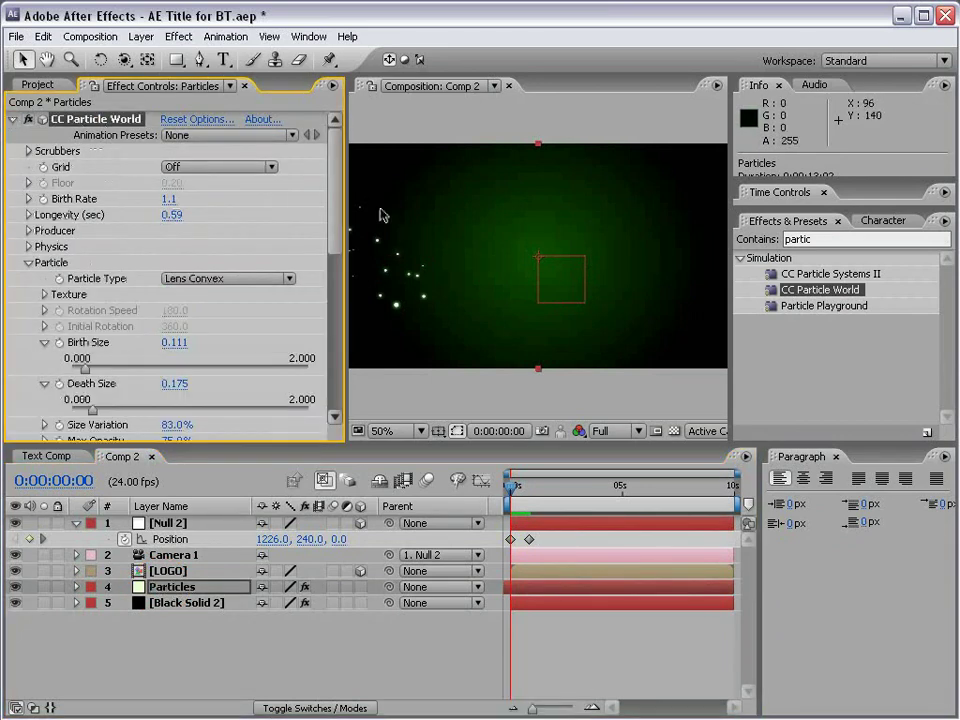
scroll(335, 210, "down", 3)
left_click(27, 216)
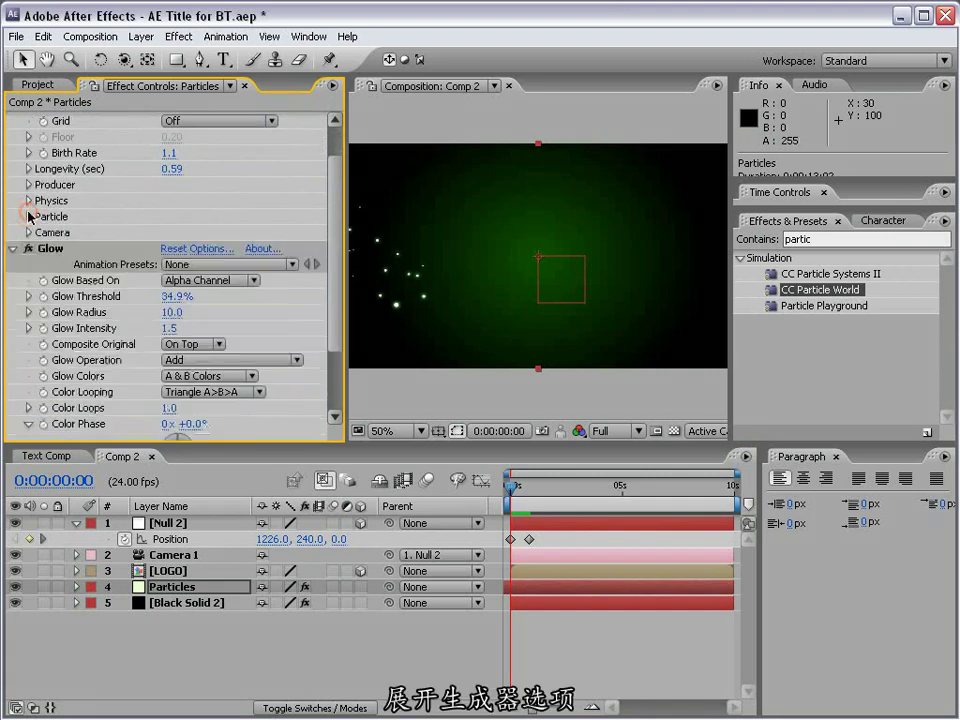
left_click(28, 185)
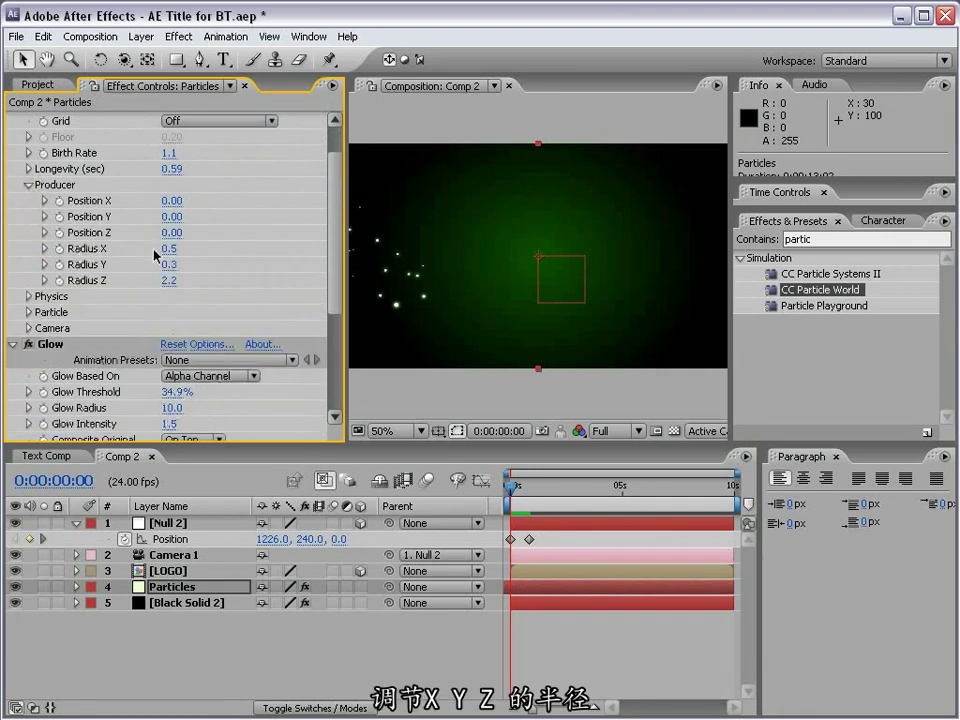
left_click_drag(170, 248, 237, 254)
left_click_drag(167, 269, 222, 260)
left_click_drag(165, 283, 356, 282)
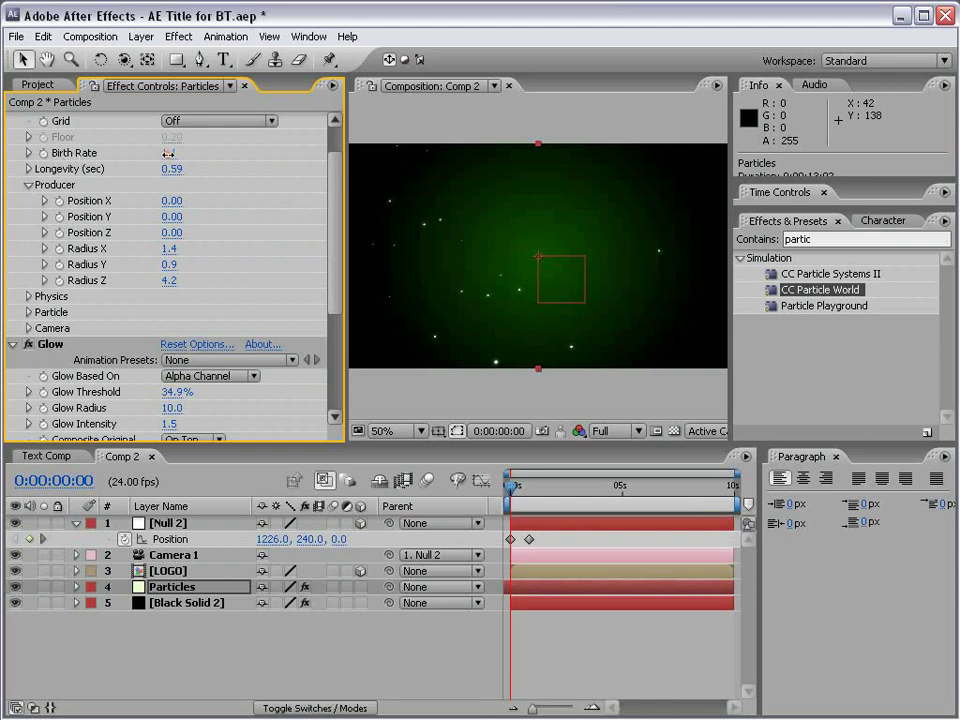
Adjust CC Particle World to Birth Rate 2.2, Longevity 1.26, Radius X 1.9 and Radius Y 1.1.
left_click_drag(168, 153, 186, 153)
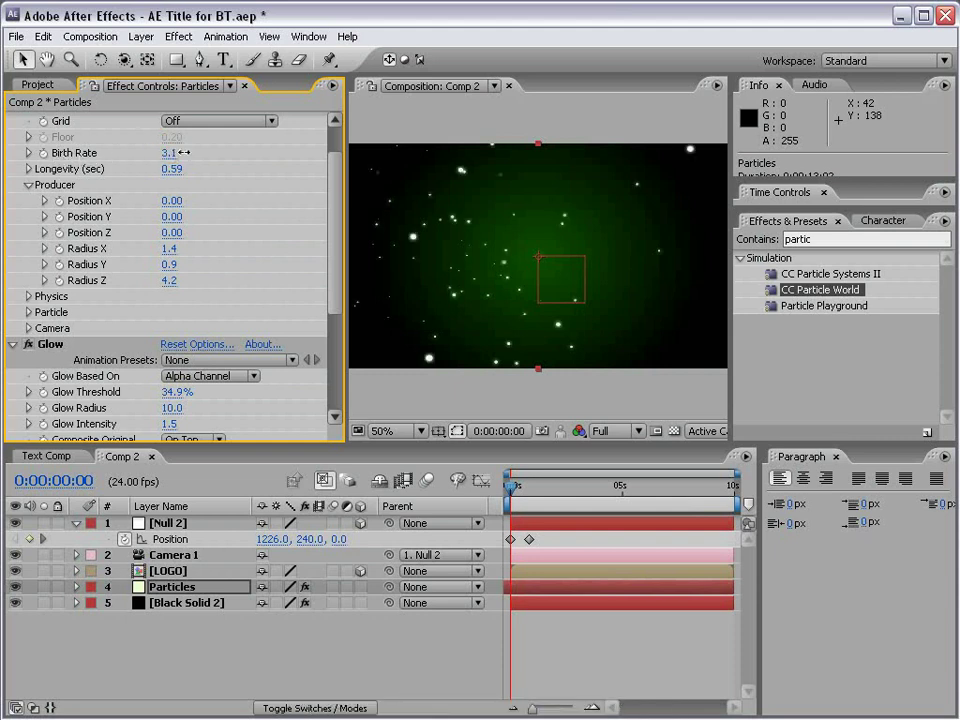
left_click_drag(170, 271, 221, 249)
key("space")
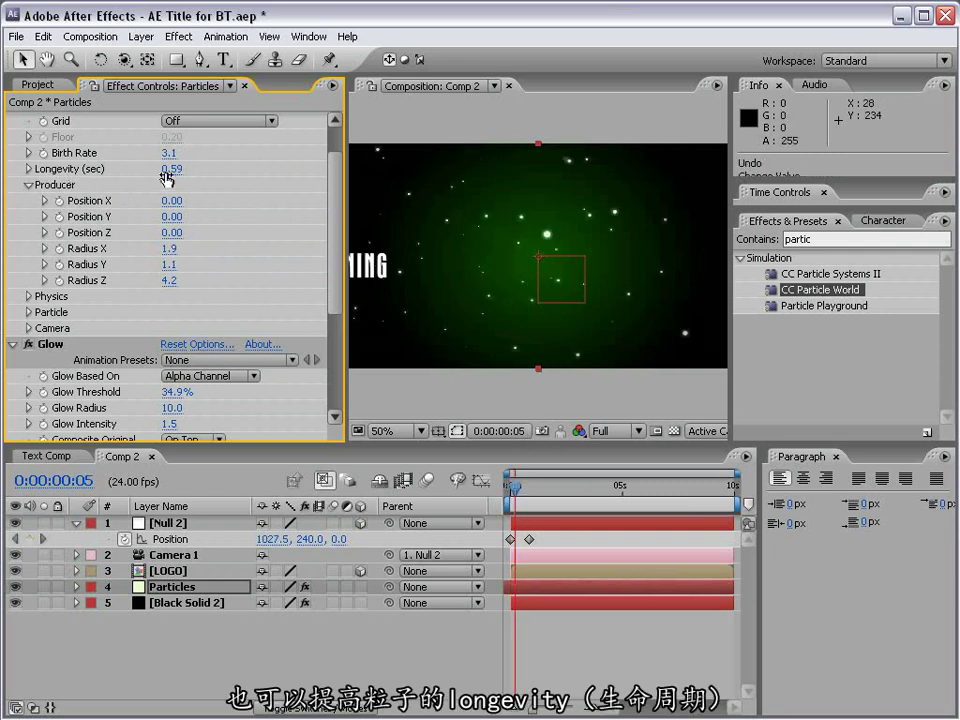
left_click_drag(167, 176, 232, 168)
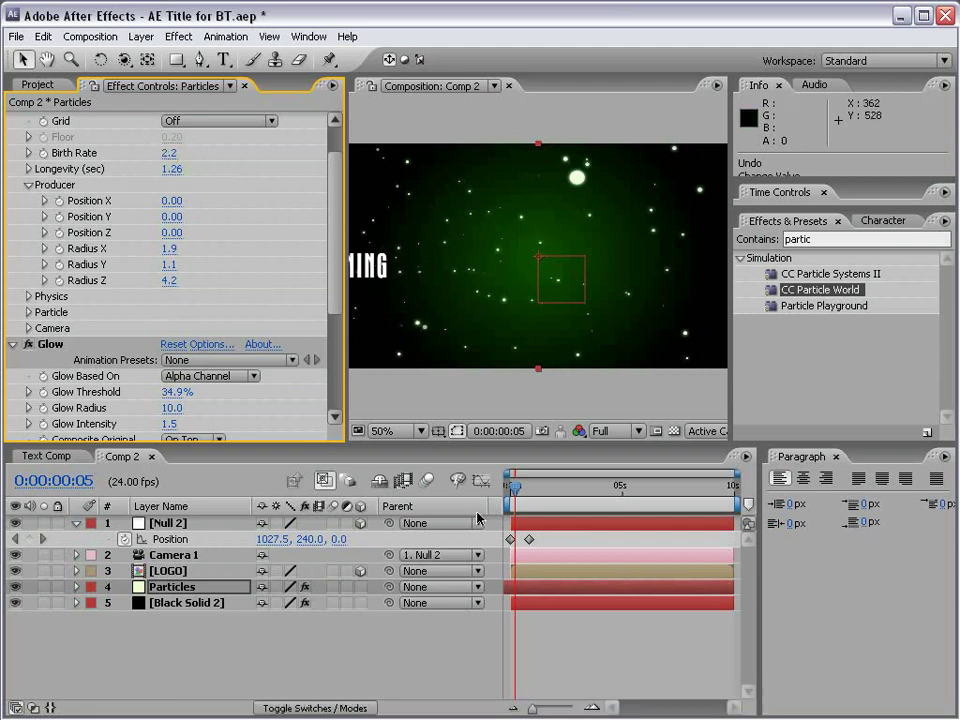
Scrub to 0:00:00:19 and play a RAM preview of the camera move.
left_click_drag(513, 497, 529, 497)
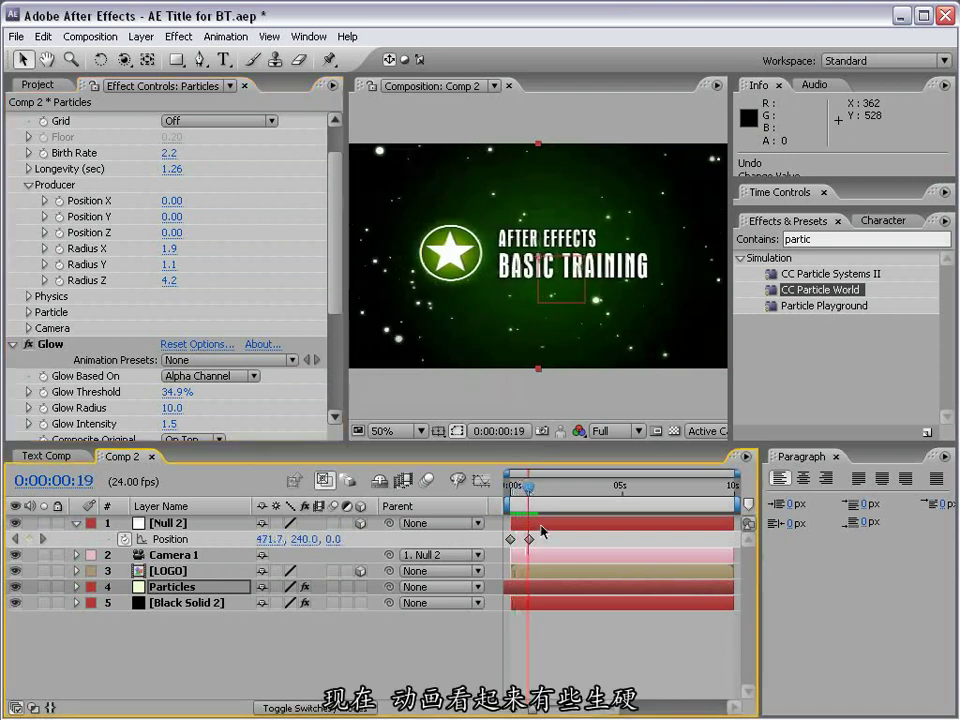
left_click(790, 192)
left_click(909, 237)
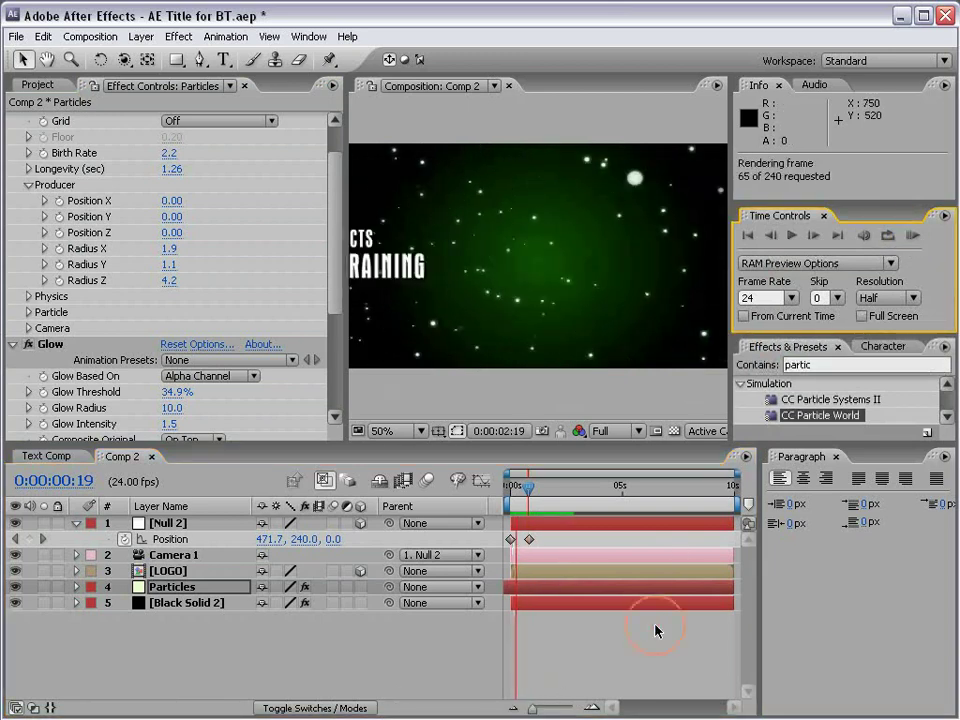
left_click(561, 505)
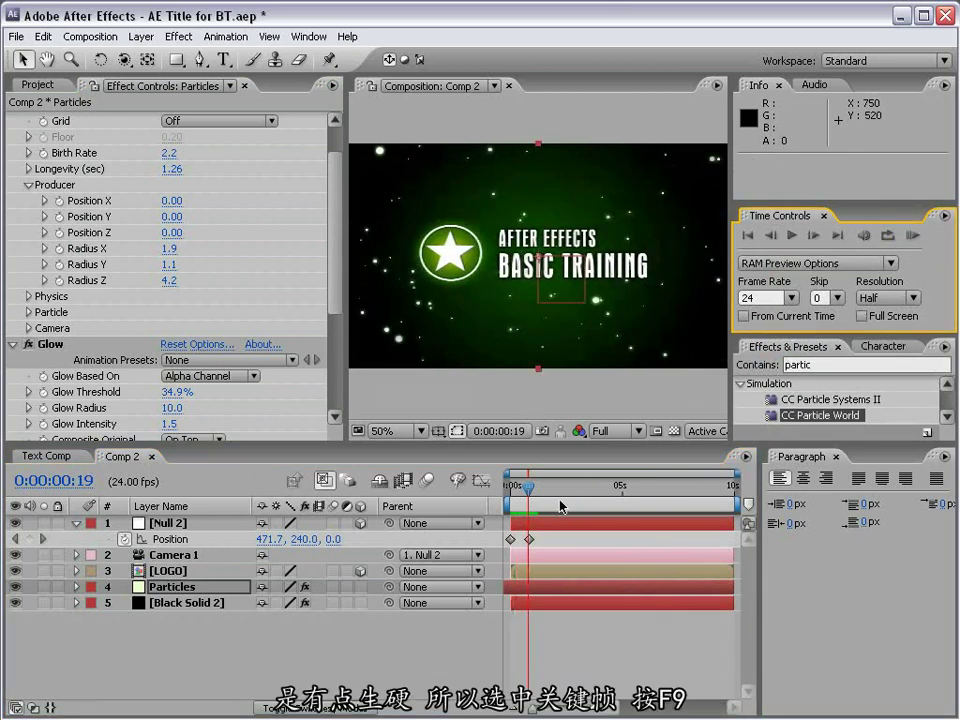
Apply Easy Ease to the null's Position keyframe at 0:00:00:20 and check the motion with a RAM preview.
left_click(530, 540)
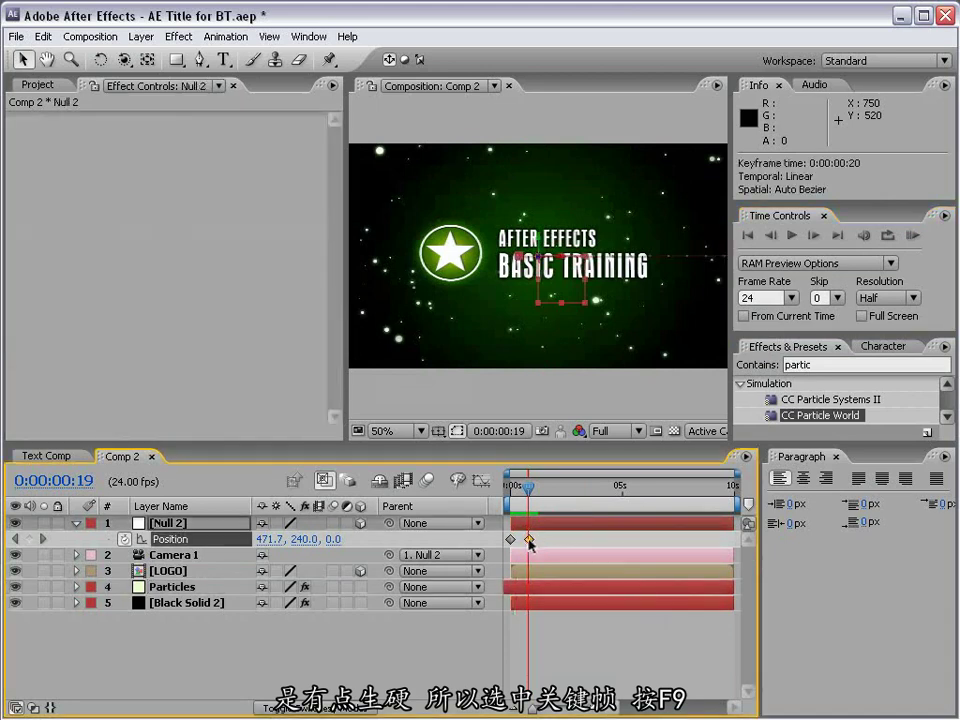
key("F9")
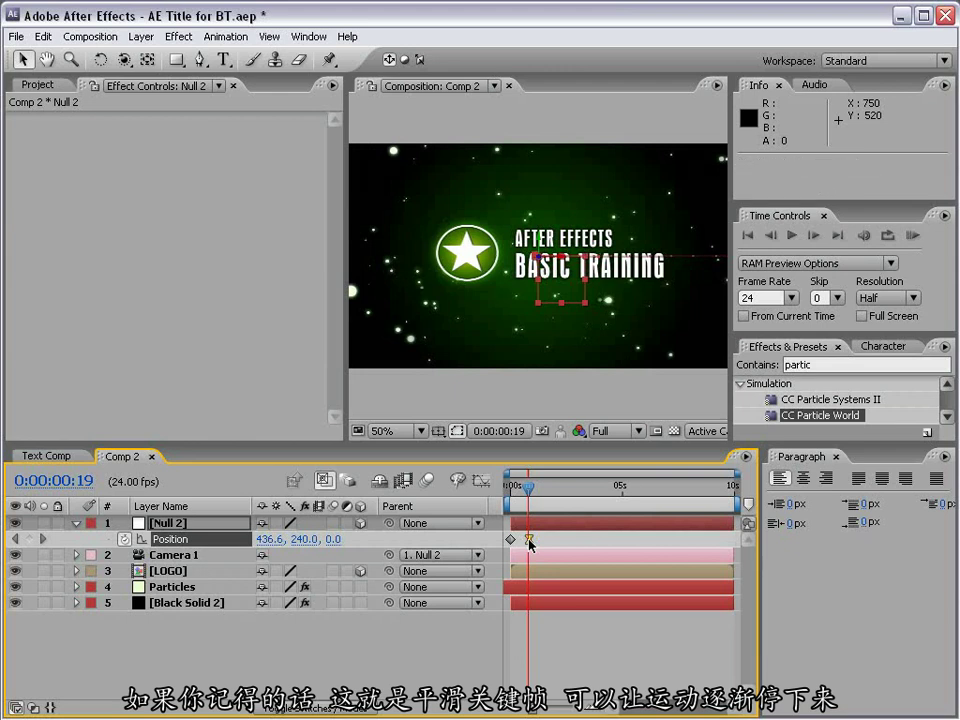
left_click(912, 235)
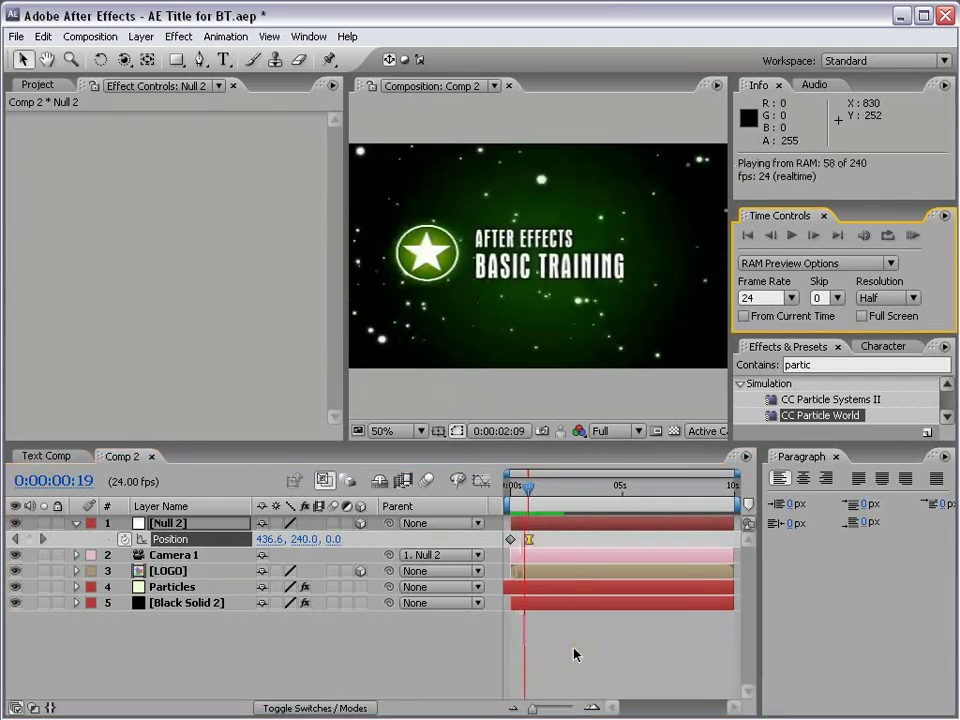
key("space")
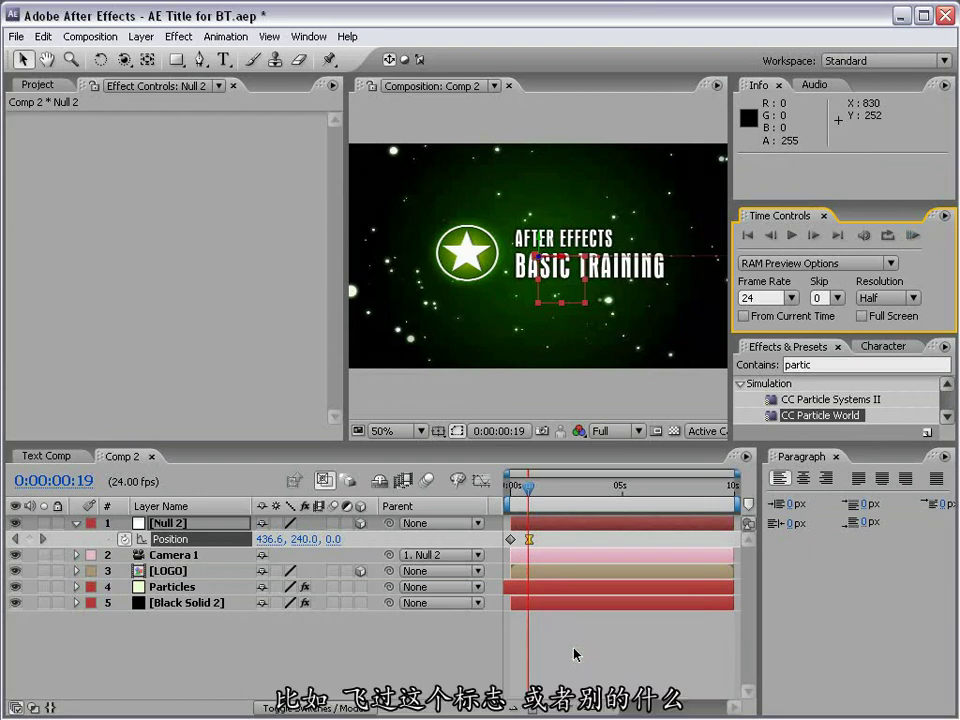
left_click(575, 655)
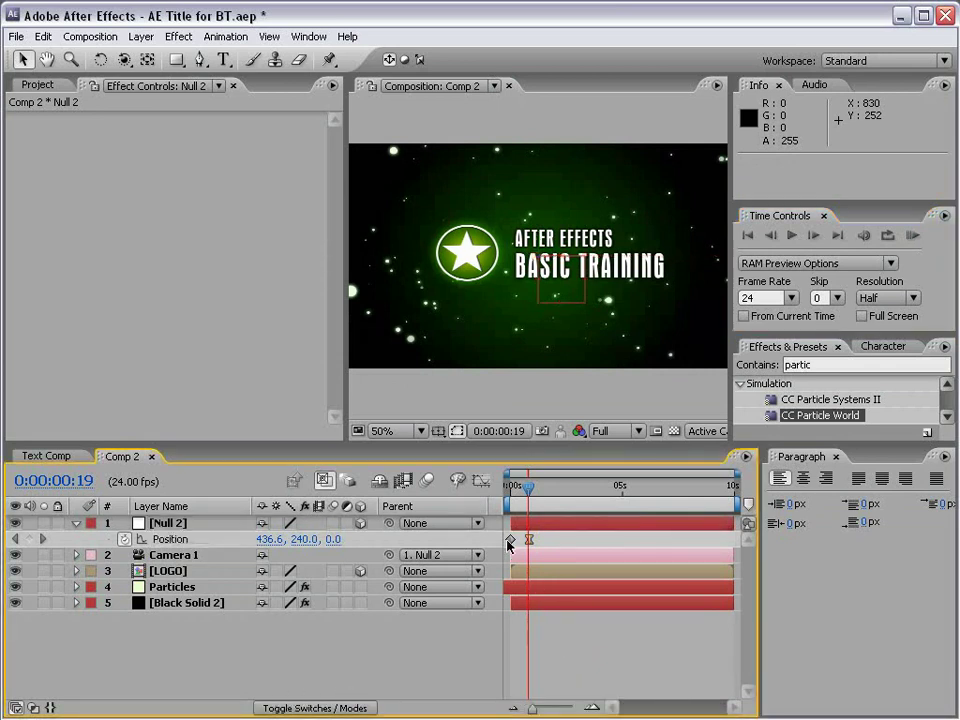
Try rotating the LOGO layer about its Z axis around its current anchor point, and undo the rotation.
left_click(168, 572)
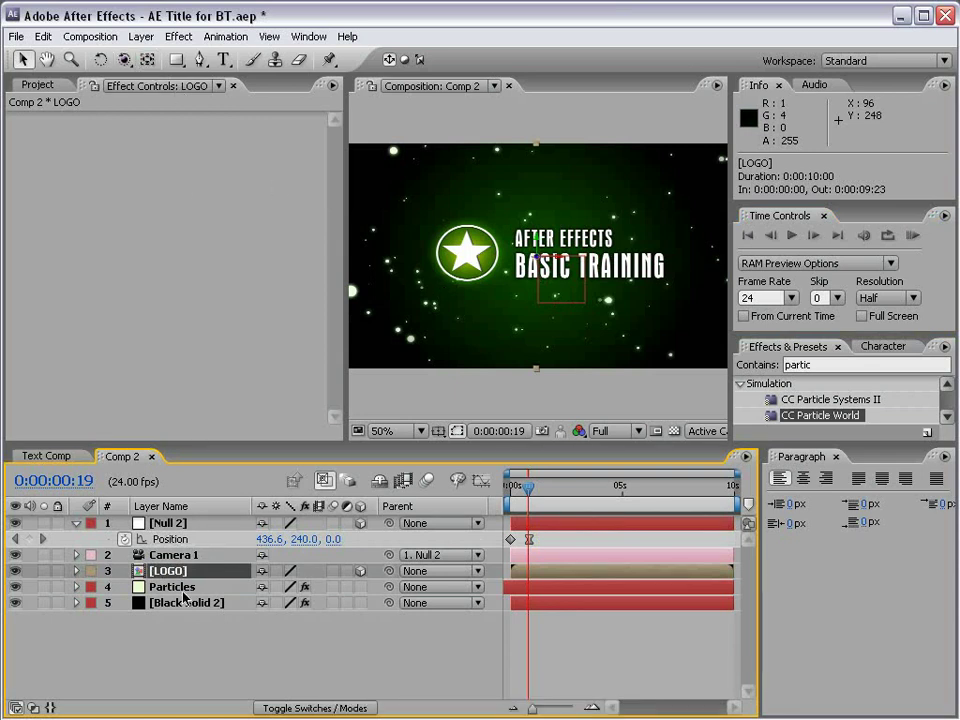
left_click(100, 60)
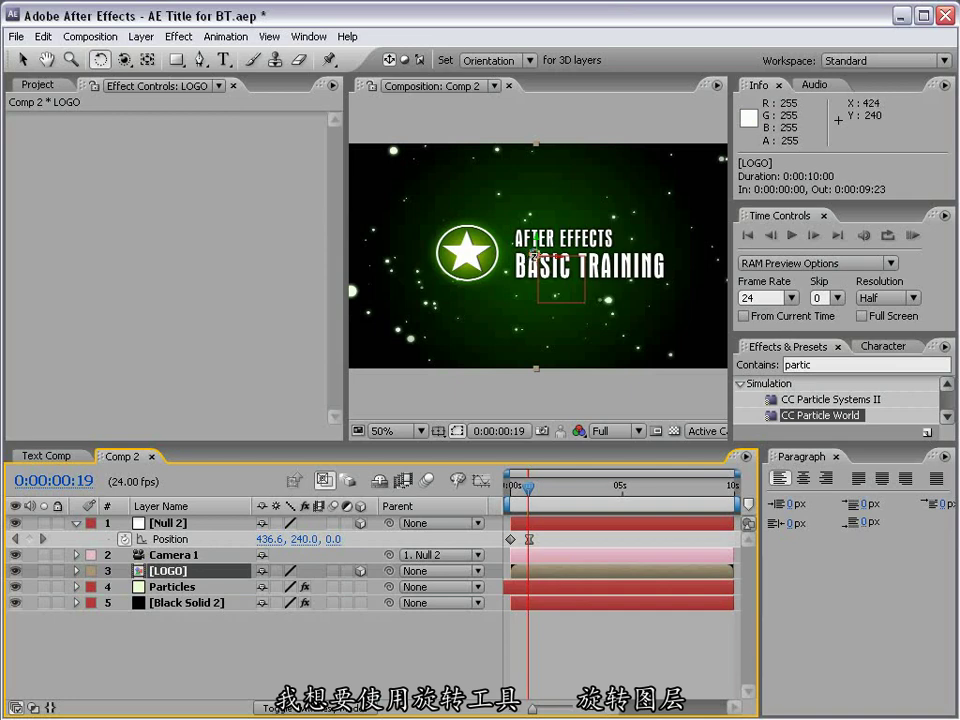
left_click_drag(536, 256, 555, 278)
key("ctrl+z")
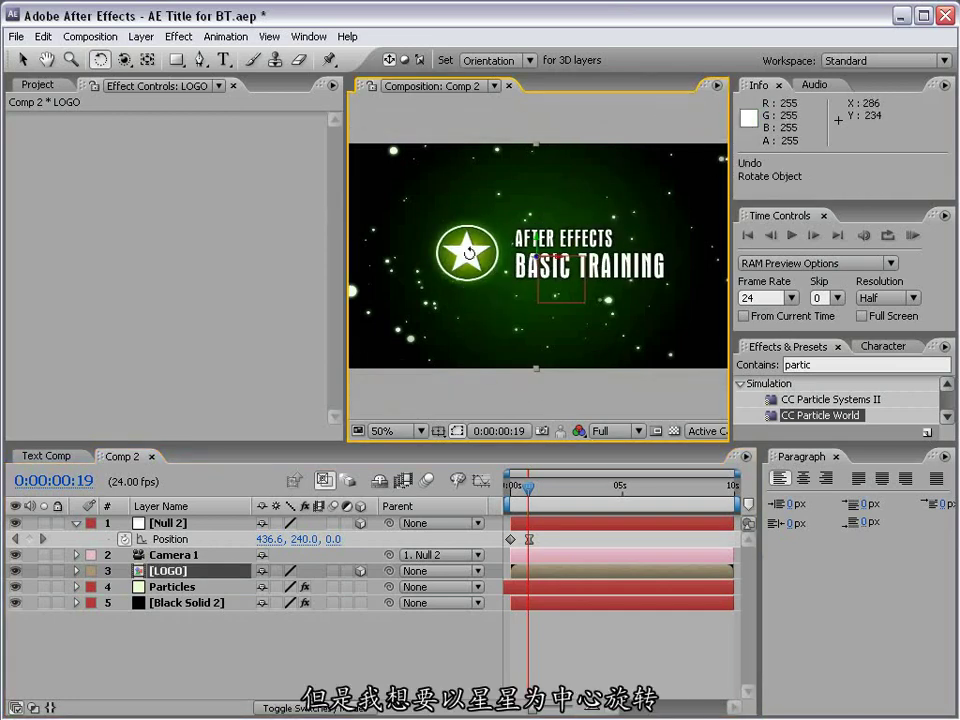
Move the LOGO layer's anchor point to the centre of the star with the Pan Behind tool.
left_click(147, 60)
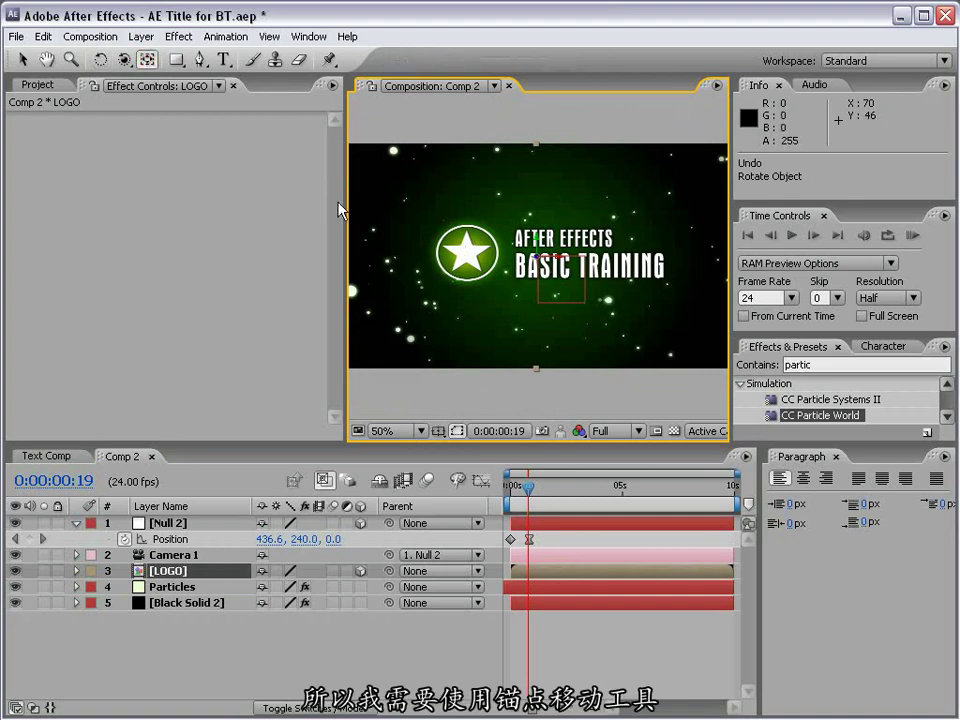
scroll(527, 223, "up", 2)
key("h")
scroll(555, 279, "up", 2)
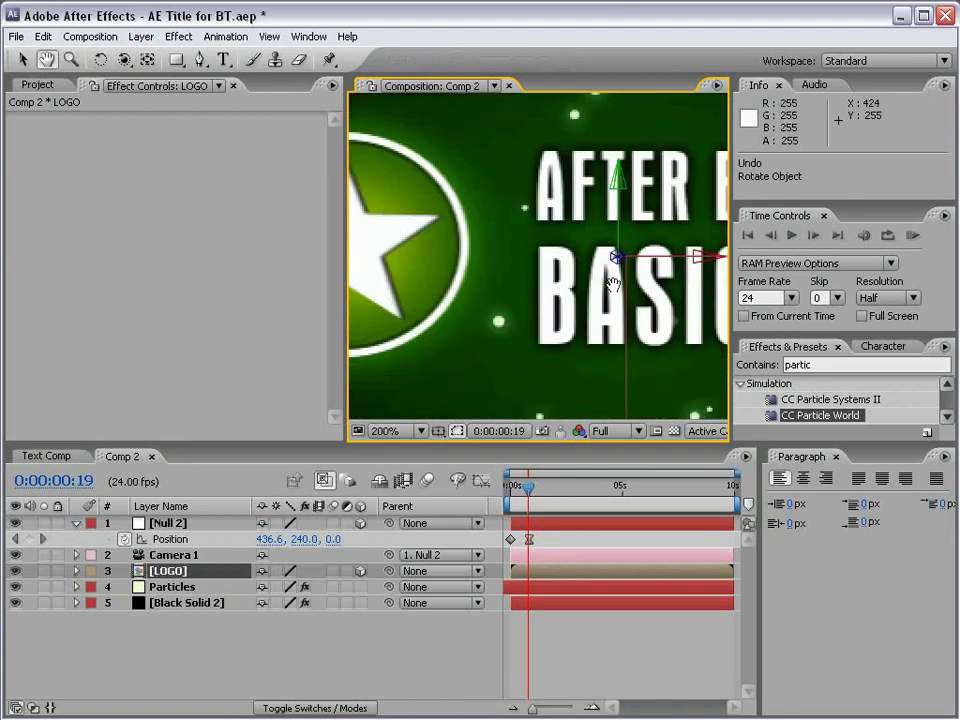
key("y")
left_click_drag(622, 262, 472, 243)
key("h")
key("y")
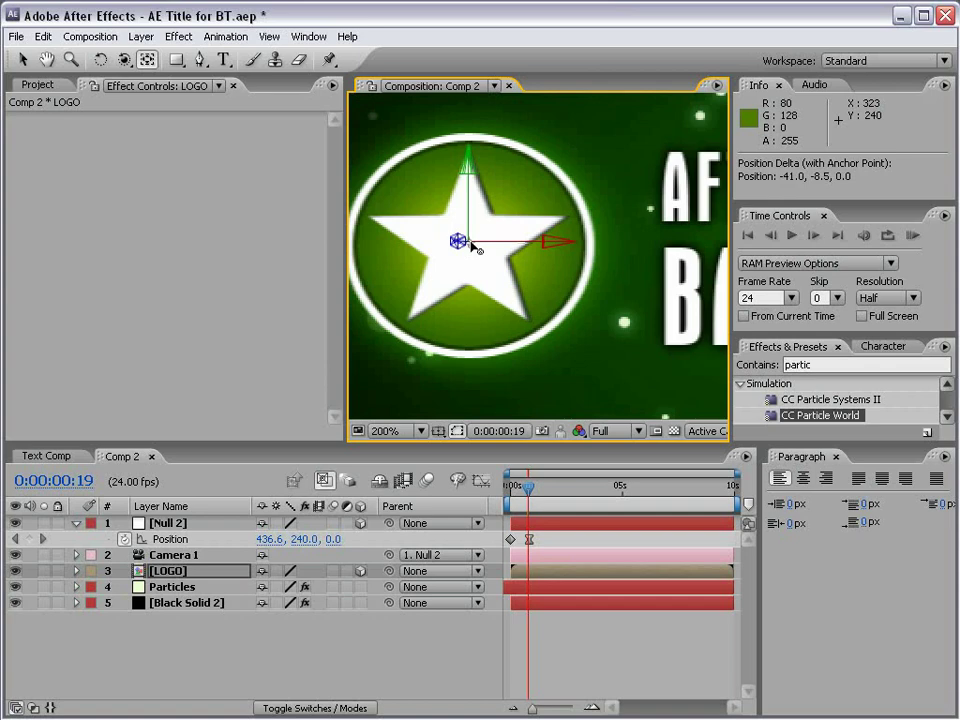
Test a Z-axis rotation of the LOGO layer around the star, undo it, and return the composition view to 50%.
left_click(100, 60)
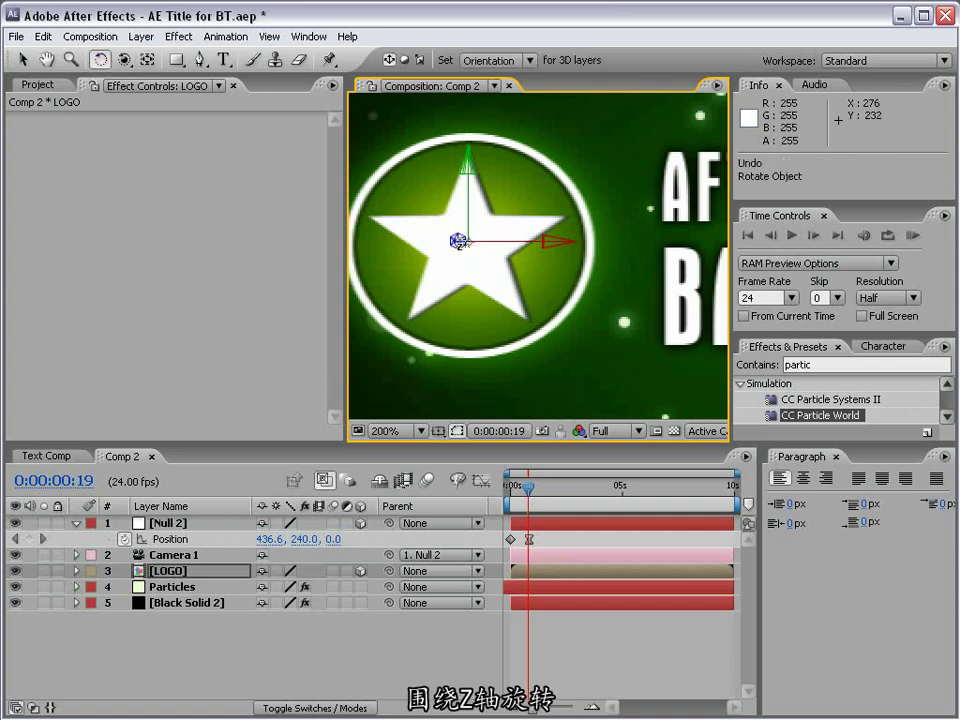
mouse_move(463, 250)
left_mouse_down()
mouse_move(440, 300)
mouse_move(470, 250)
mouse_move(431, 160)
mouse_move(471, 248)
left_mouse_up()
key("comma")
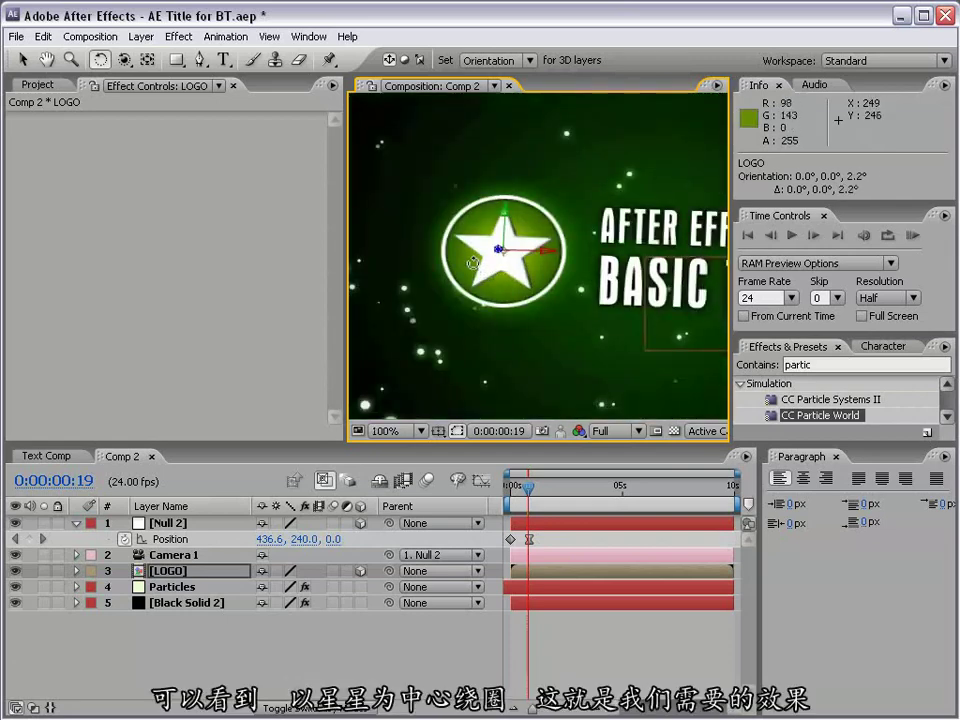
key("comma")
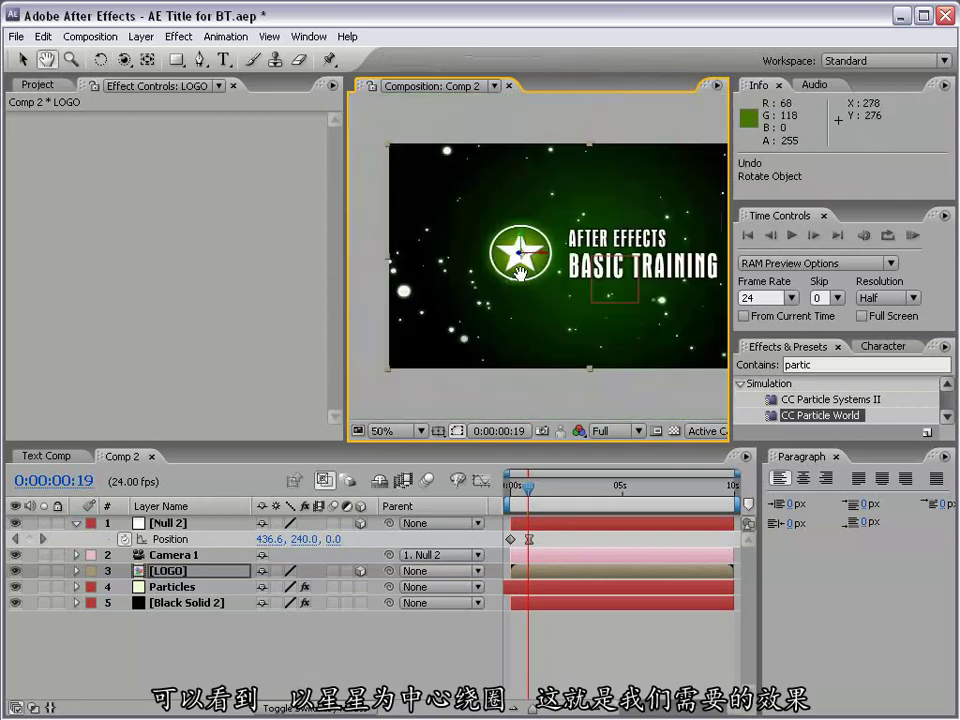
Go to 0:00:01:10 and turn on Orientation keyframing for the LOGO layer.
mouse_move(528, 486)
left_mouse_down()
mouse_move(513, 484)
mouse_move(540, 505)
left_mouse_up()
left_click(172, 572)
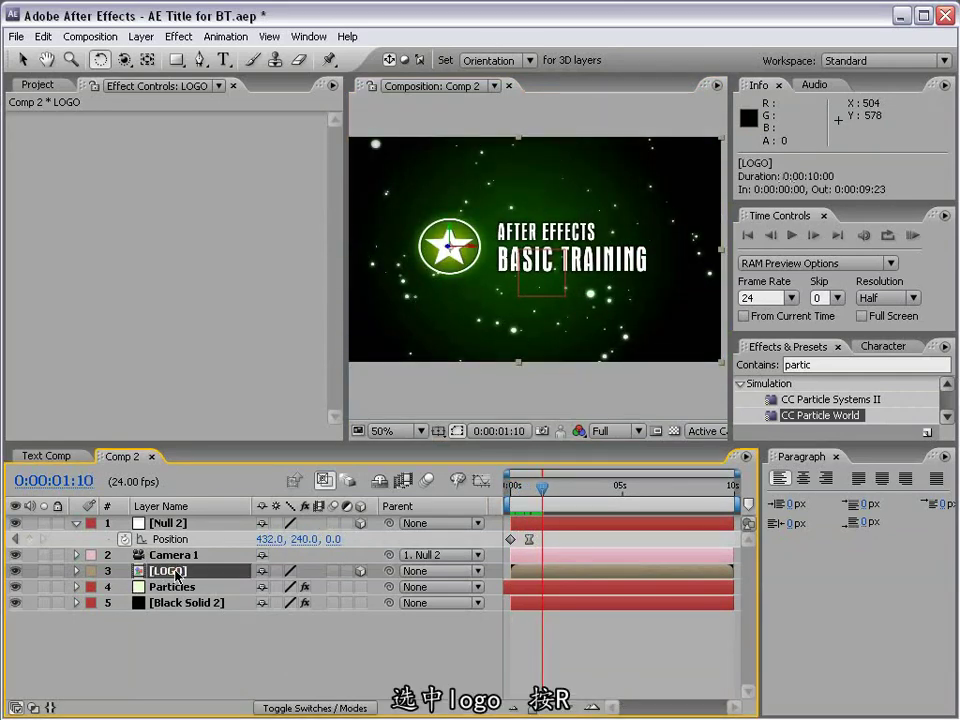
key("r")
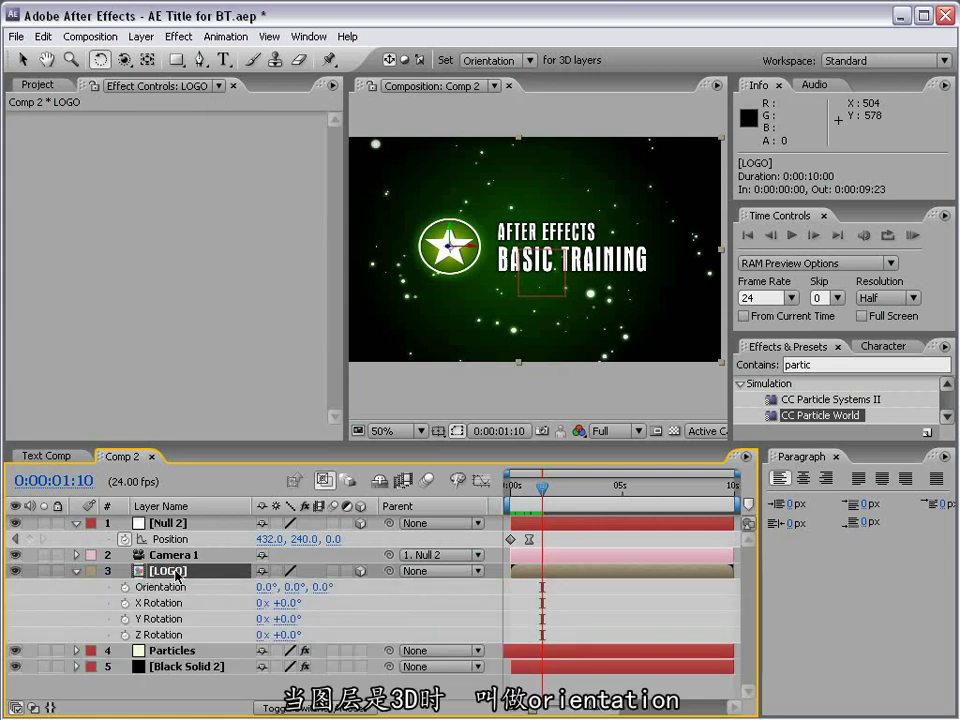
left_click(125, 588)
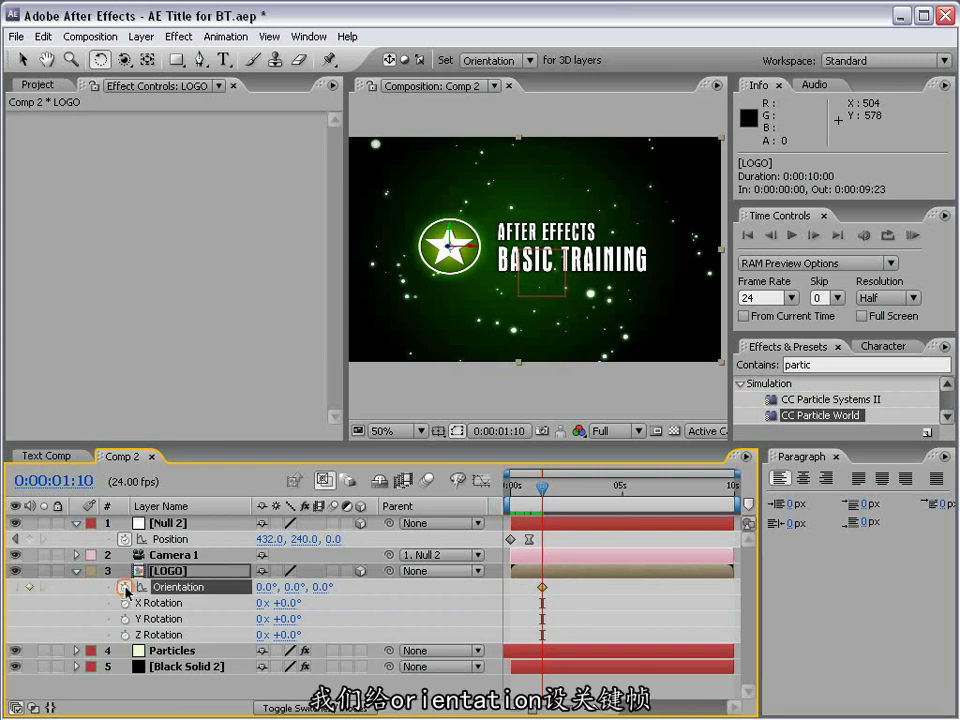
At 0:00:02:01, set the LOGO layer's Z orientation to 90° for a second keyframe.
left_click_drag(542, 492, 557, 492)
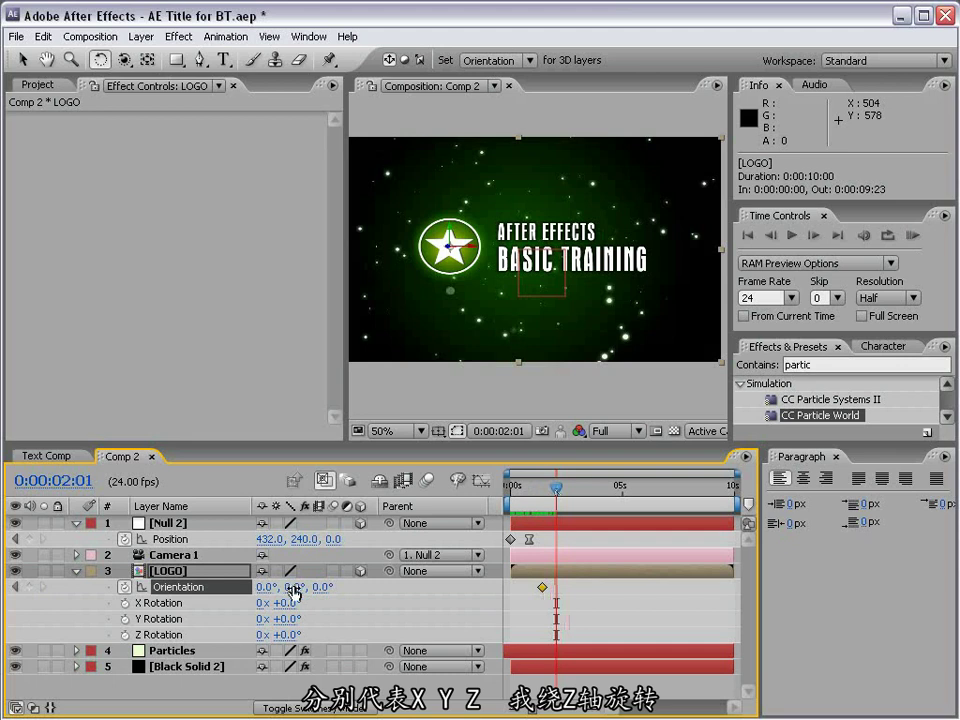
left_click_drag(317, 593, 360, 593)
left_click(338, 588)
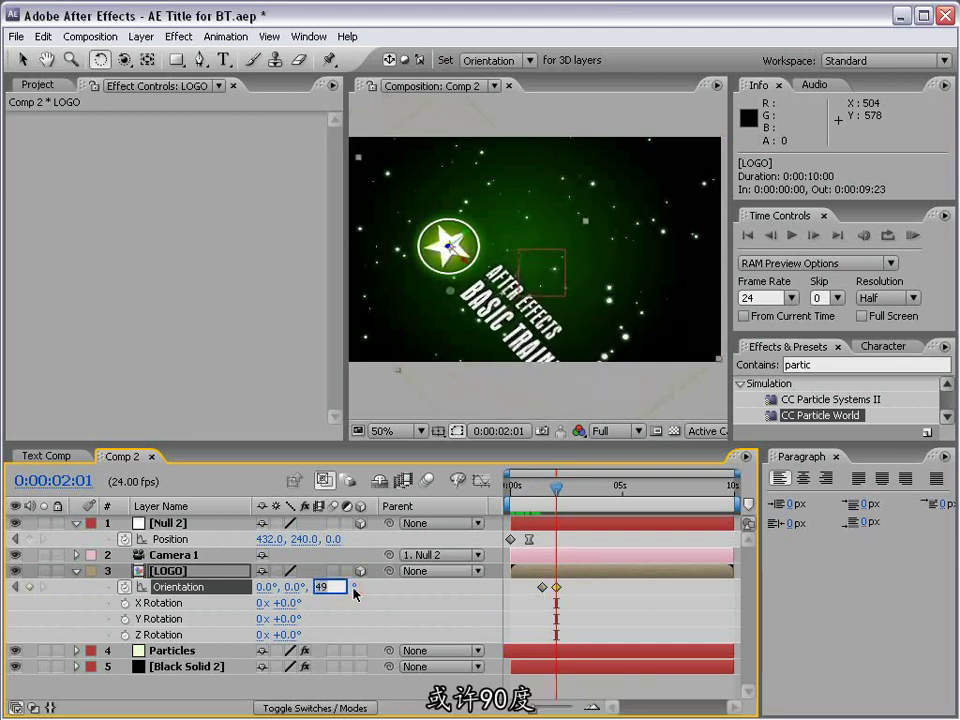
key("Return")
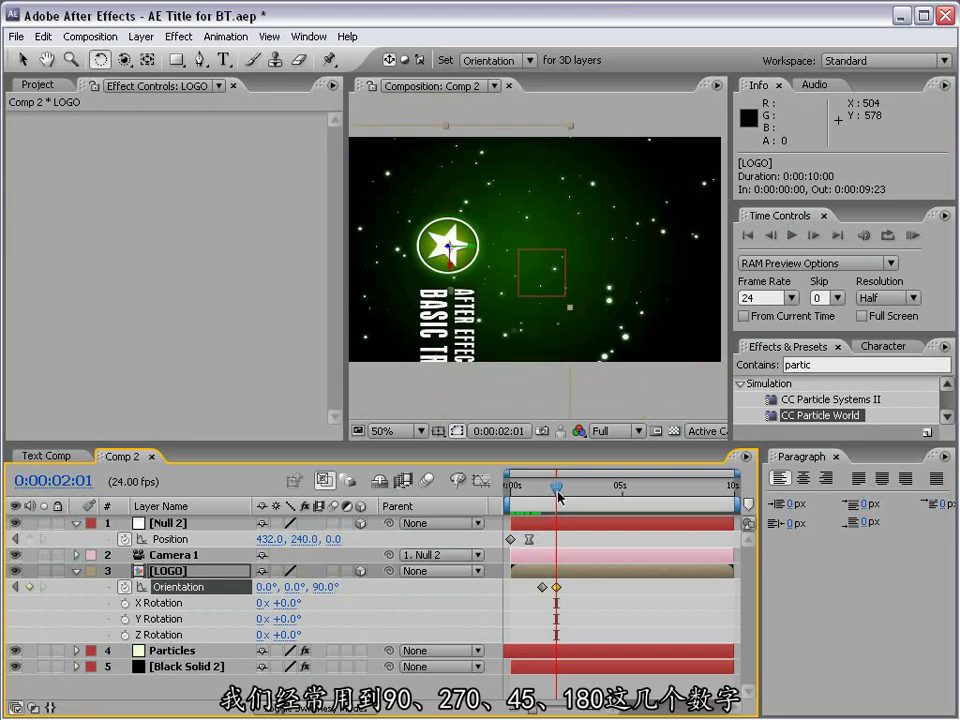
Apply Easy Ease to both Orientation keyframes of the LOGO layer and scrub through the rotation.
mouse_move(557, 491)
left_mouse_down()
mouse_move(543, 494)
mouse_move(553, 498)
left_mouse_up()
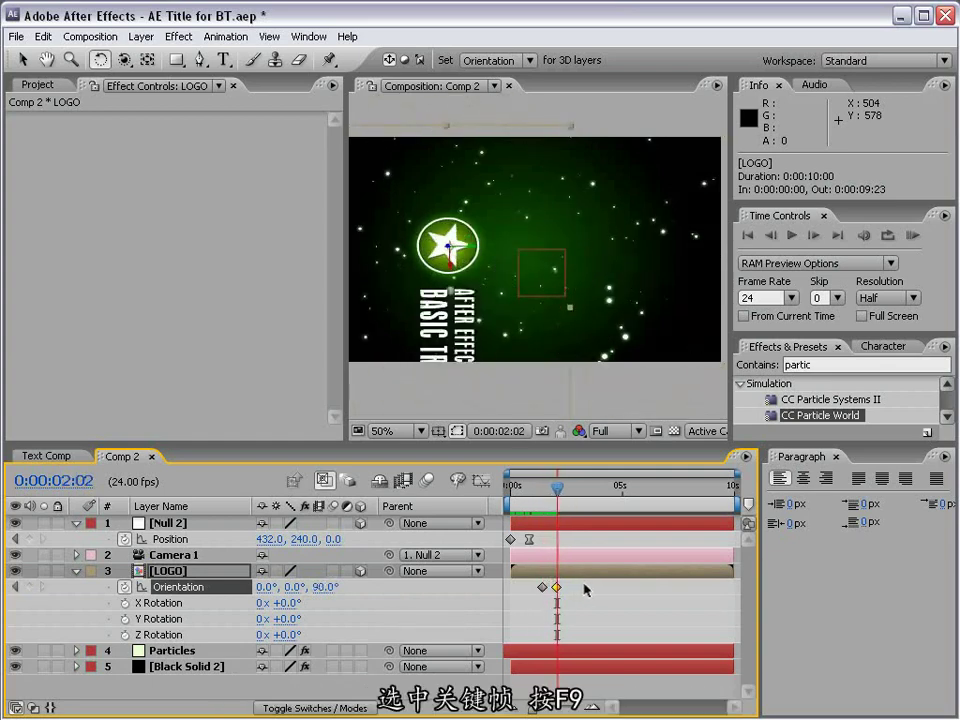
left_click(543, 587, "shift")
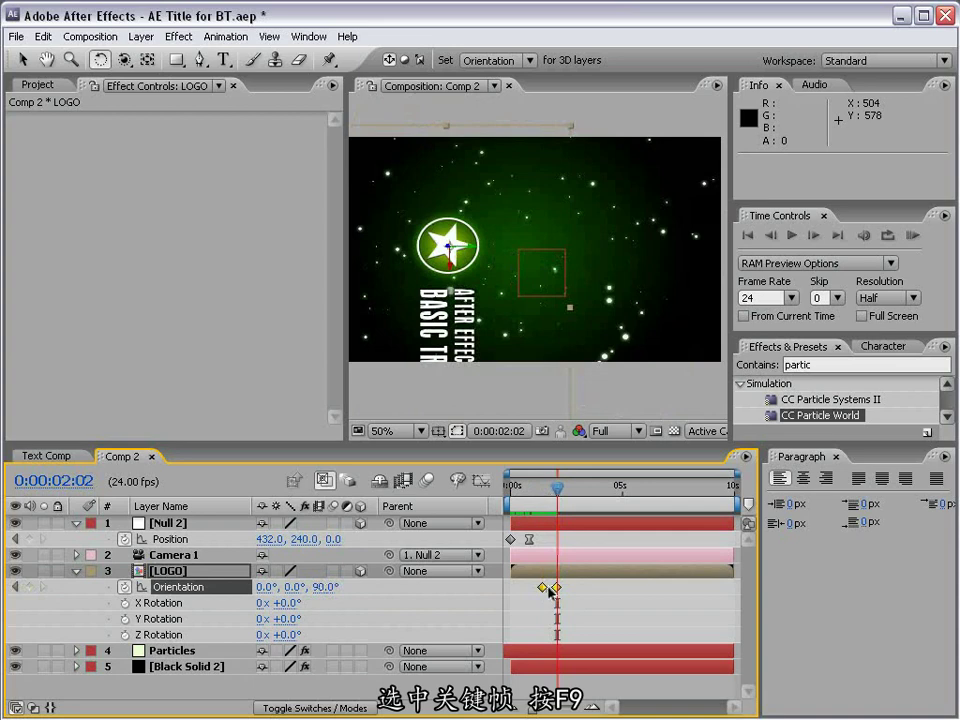
key("F9")
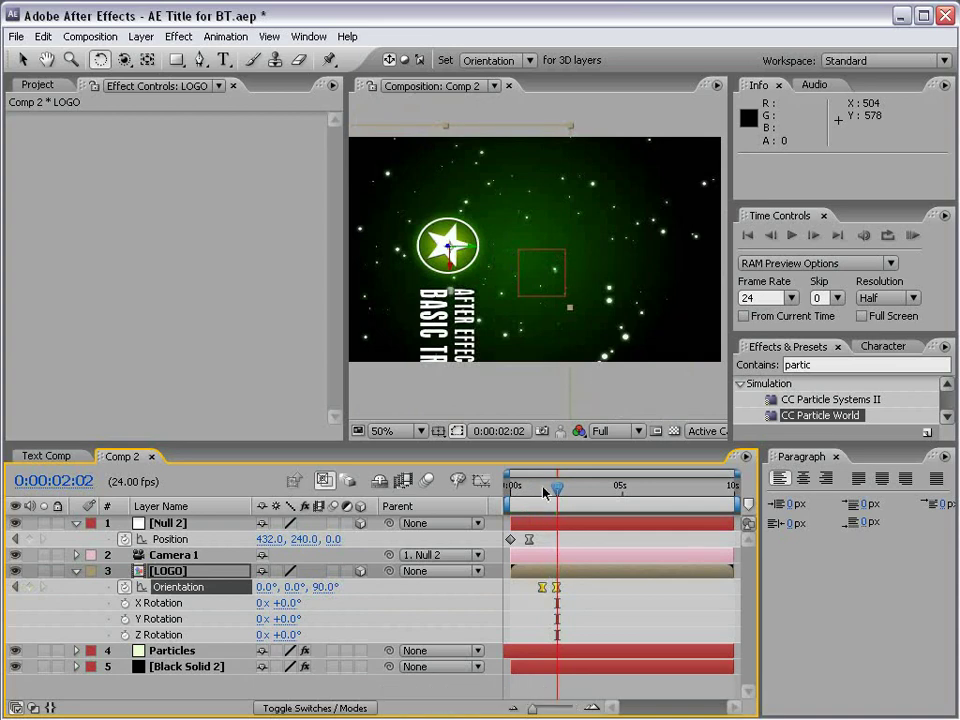
mouse_move(545, 491)
left_mouse_down()
mouse_move(533, 490)
mouse_move(560, 488)
left_mouse_up()
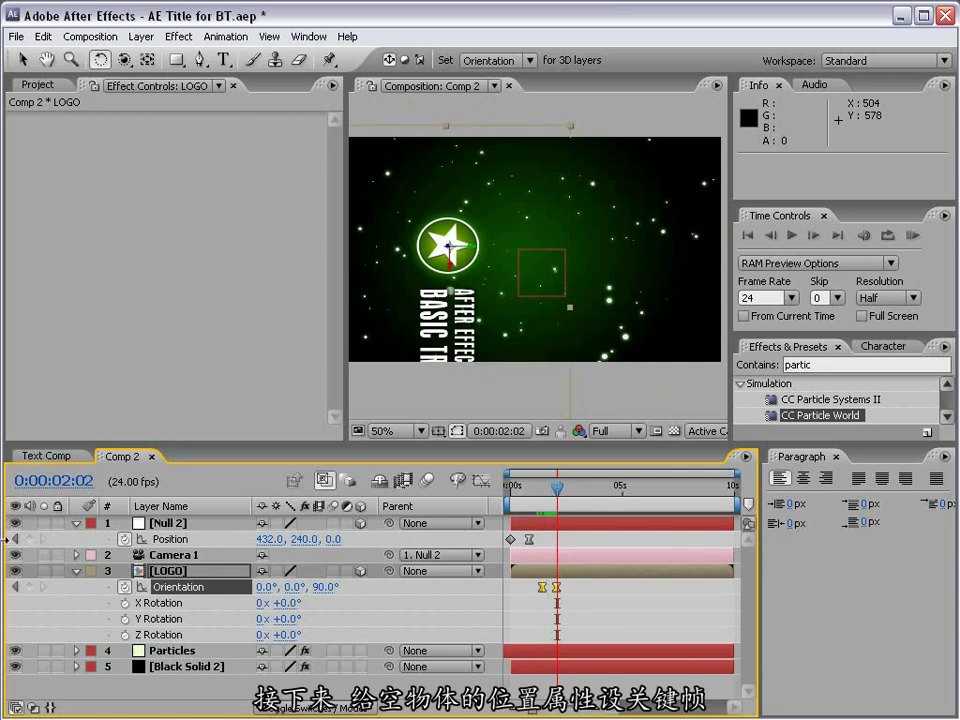
Add a Position keyframe to Null 2 at 0:00:02:02, set its Z position to 1414 at 0:00:02:16, and scrub through the move.
left_click(74, 521)
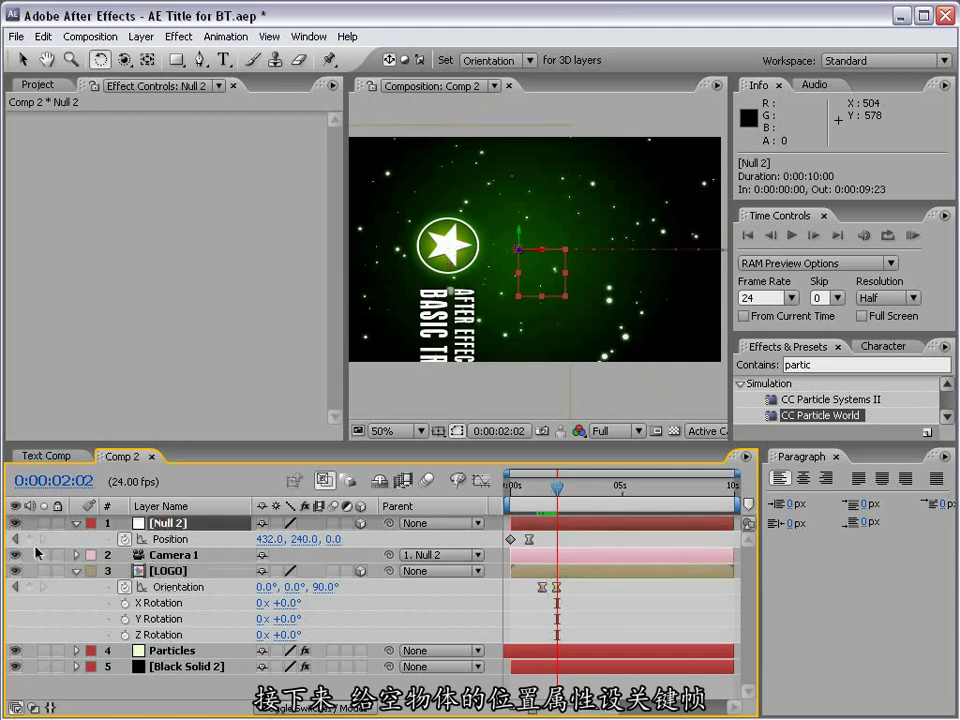
left_click(31, 541)
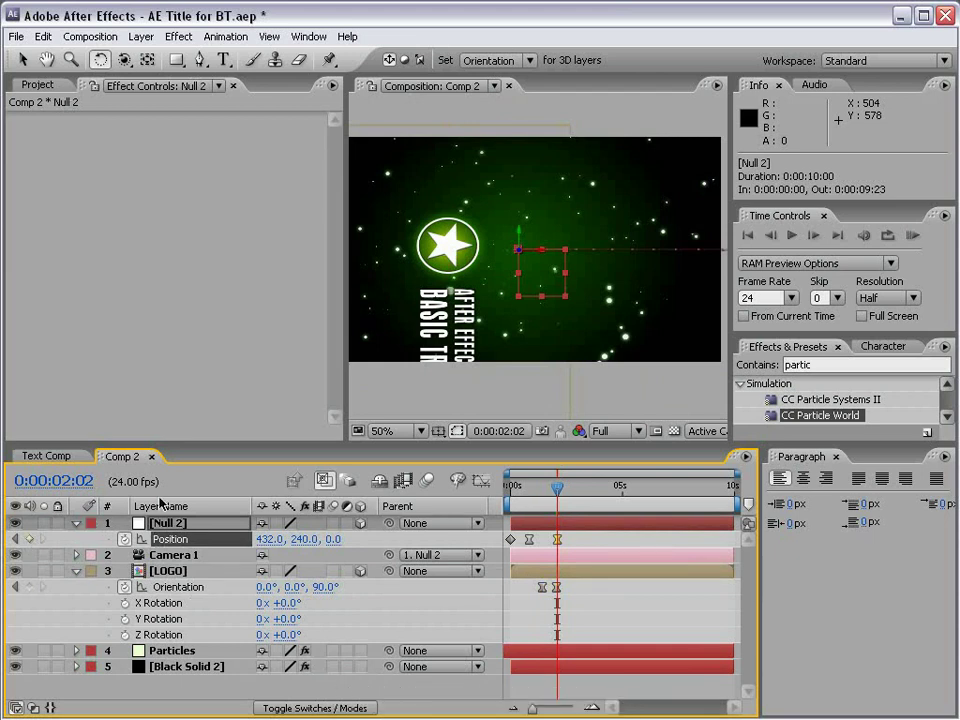
left_click_drag(560, 493, 570, 490)
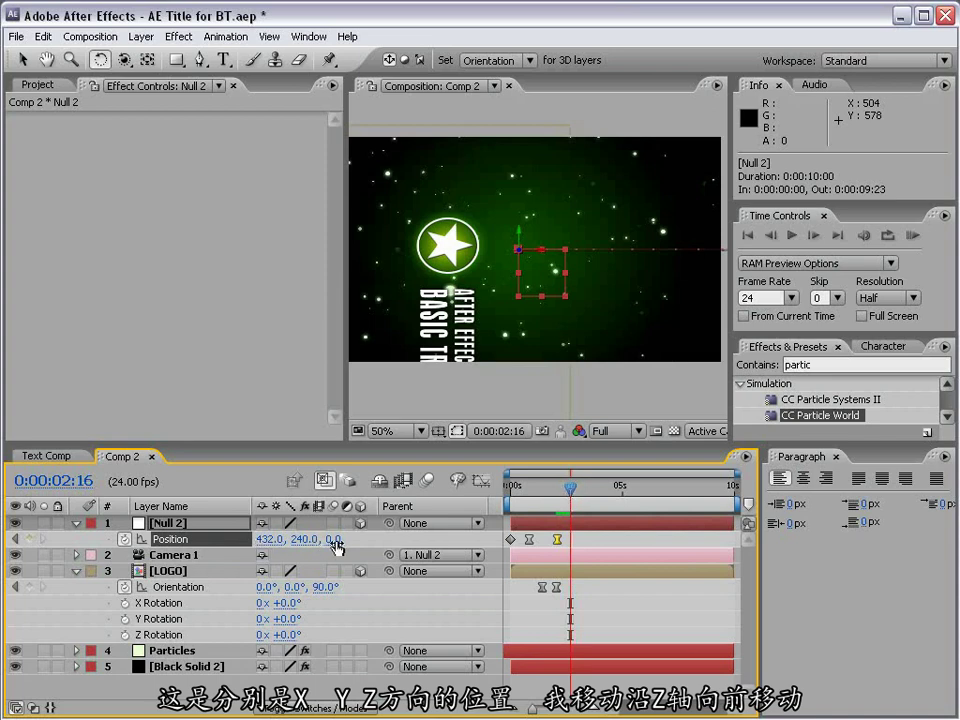
left_click_drag(336, 543, 440, 503)
left_click_drag(338, 539, 572, 490)
left_click(508, 488)
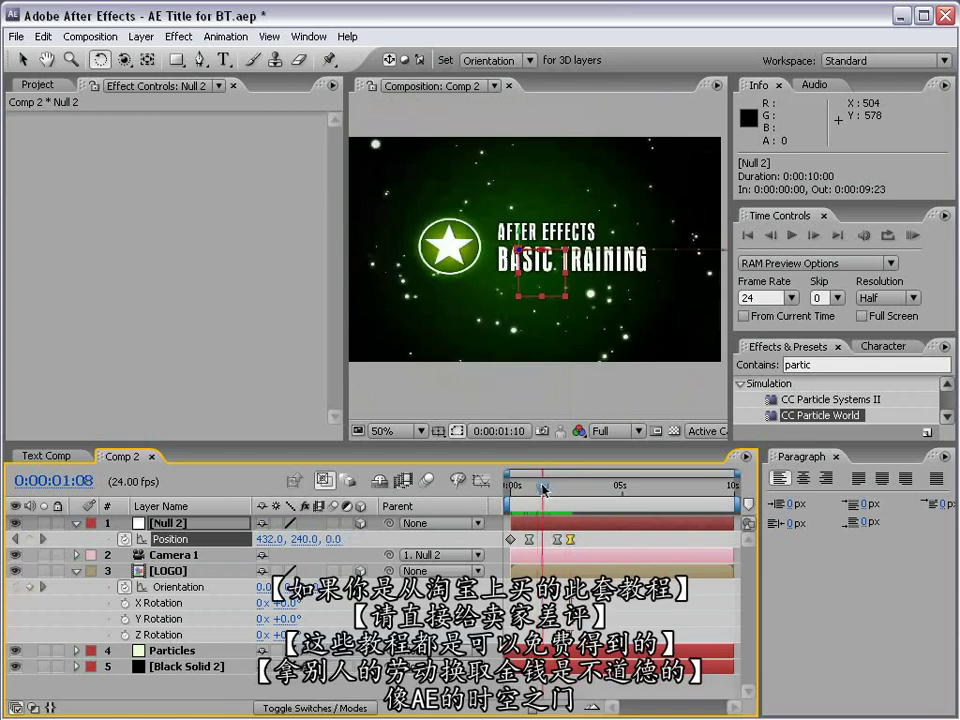
left_click_drag(544, 489, 571, 488)
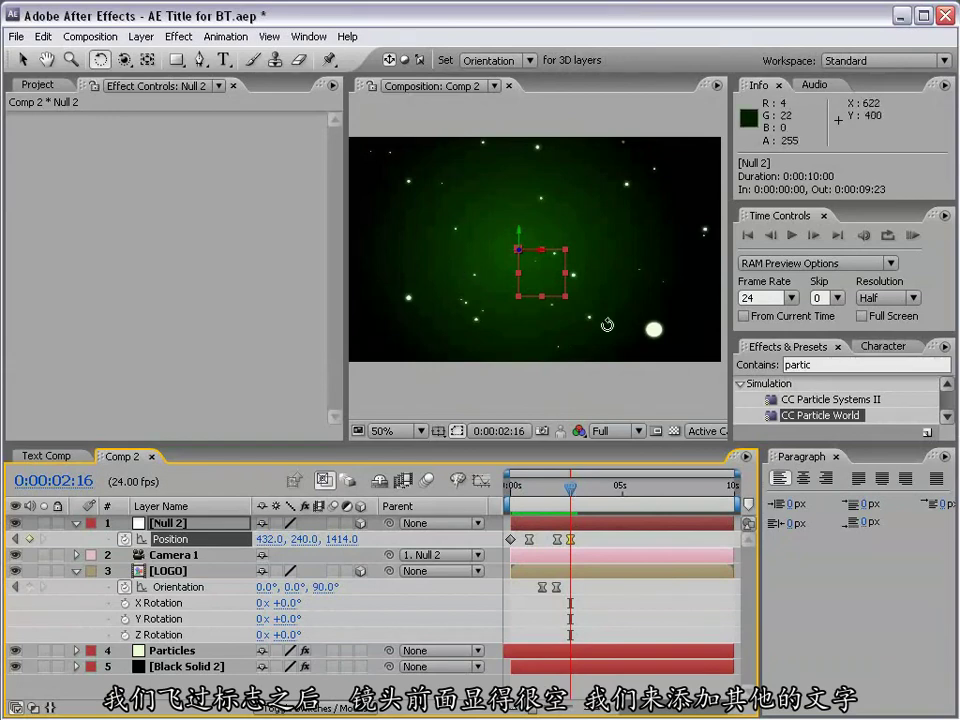
left_click_drag(571, 488, 530, 490)
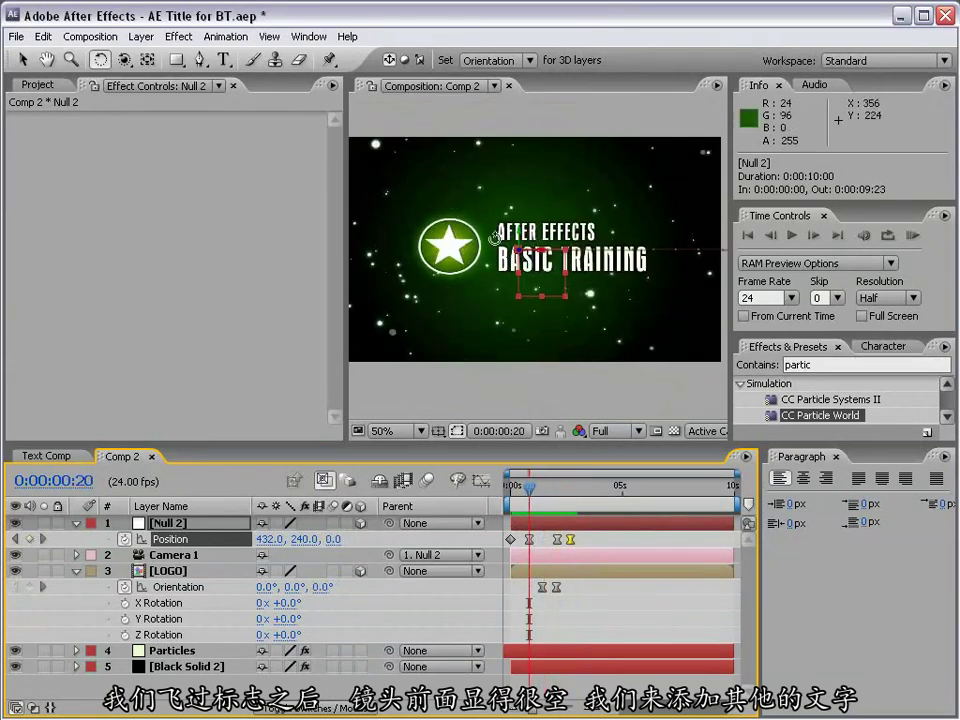
Collapse the expanded layer properties in Comp 2 and activate the Selection tool.
left_click(76, 523)
left_click(76, 555)
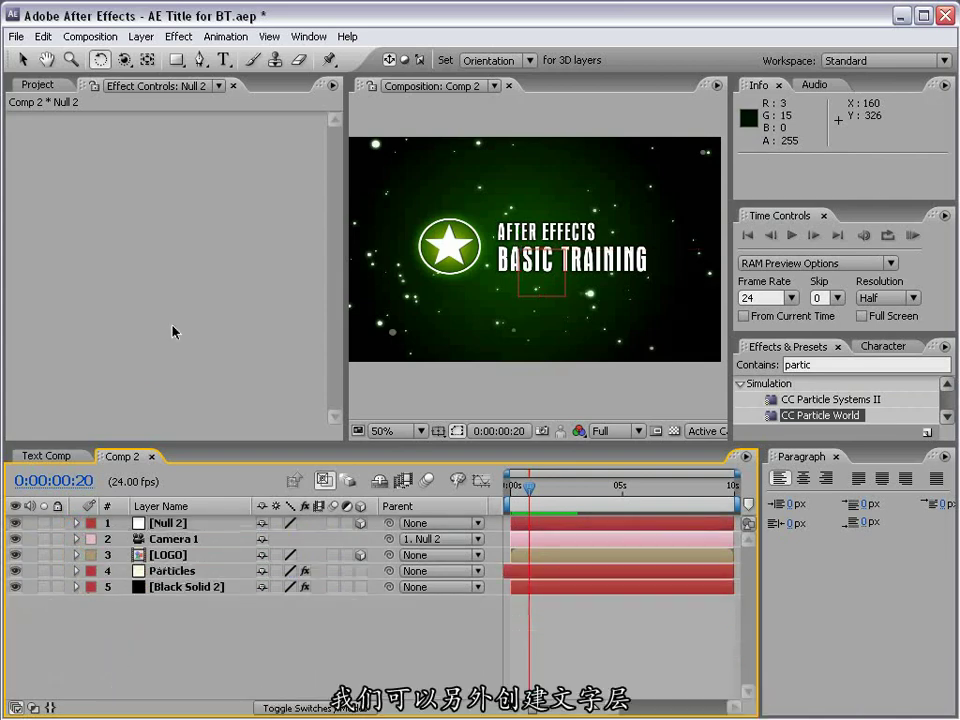
key("v")
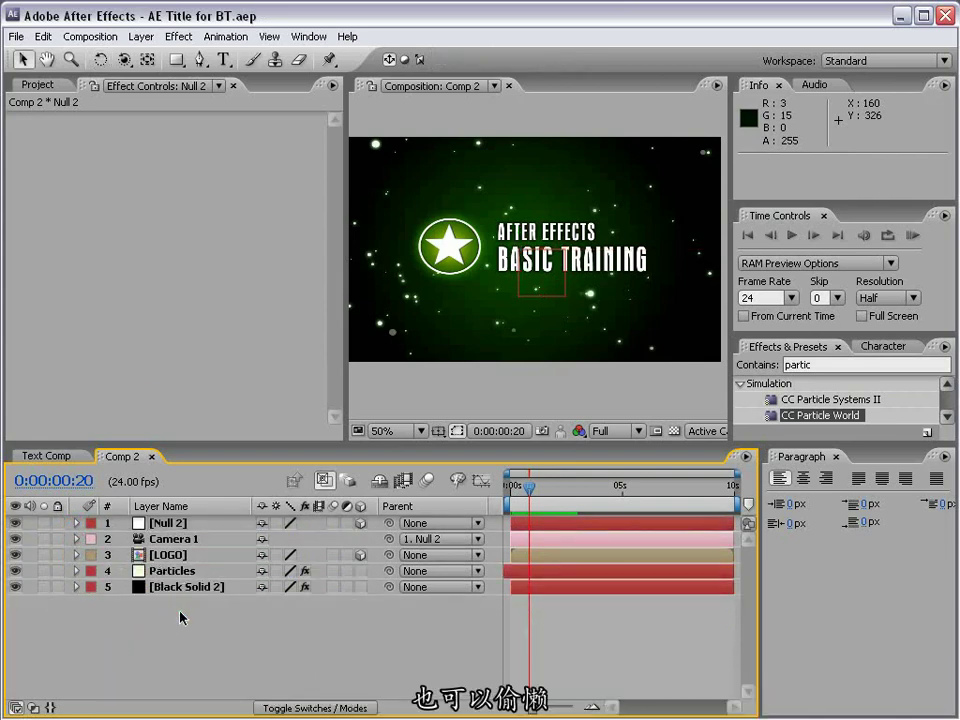
Open the LOGO precomposition and copy its AFTER EFFECTS text layer.
left_click(161, 557)
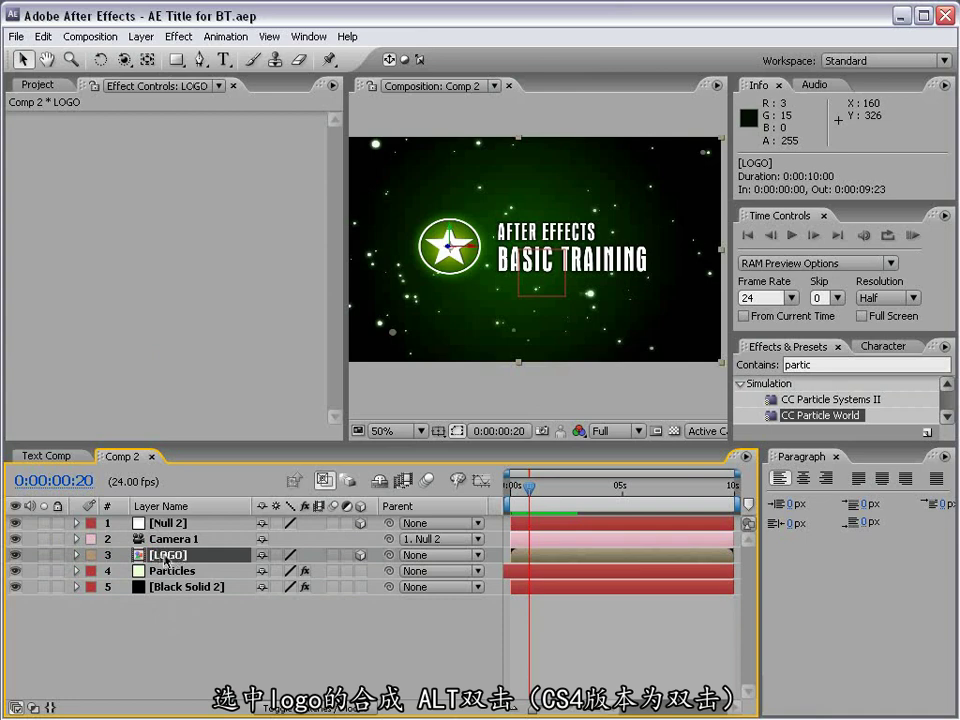
double_click(163, 558, "alt")
left_click(172, 538)
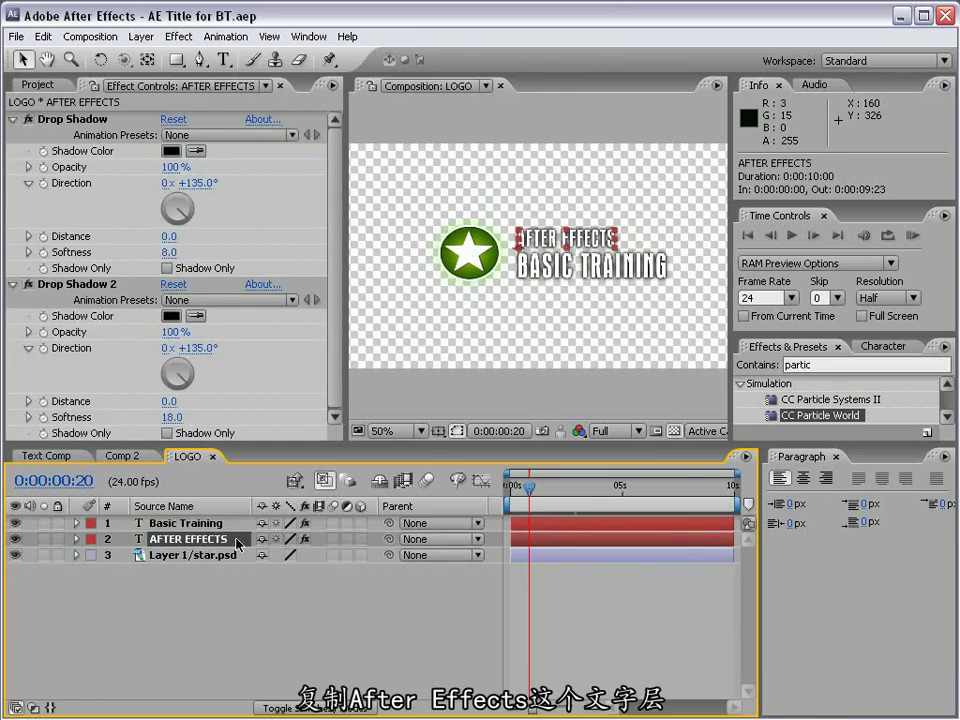
key("ctrl+c")
left_click(43, 37)
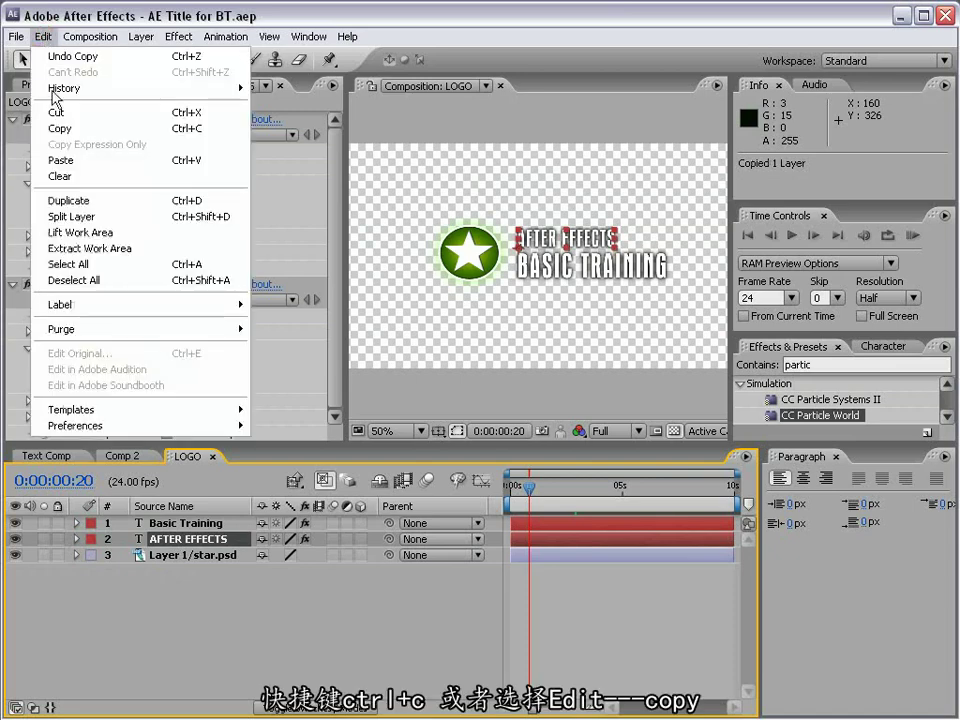
left_click(97, 133)
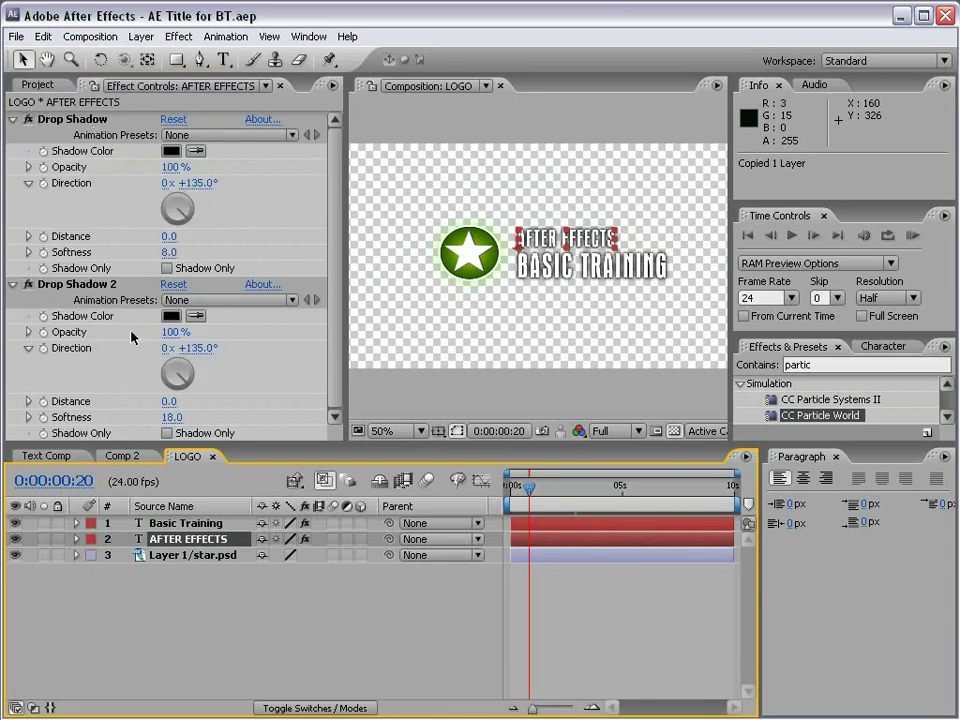
Paste the copied AFTER EFFECTS text layer into Comp 2 and make it a 3D layer.
left_click(124, 457)
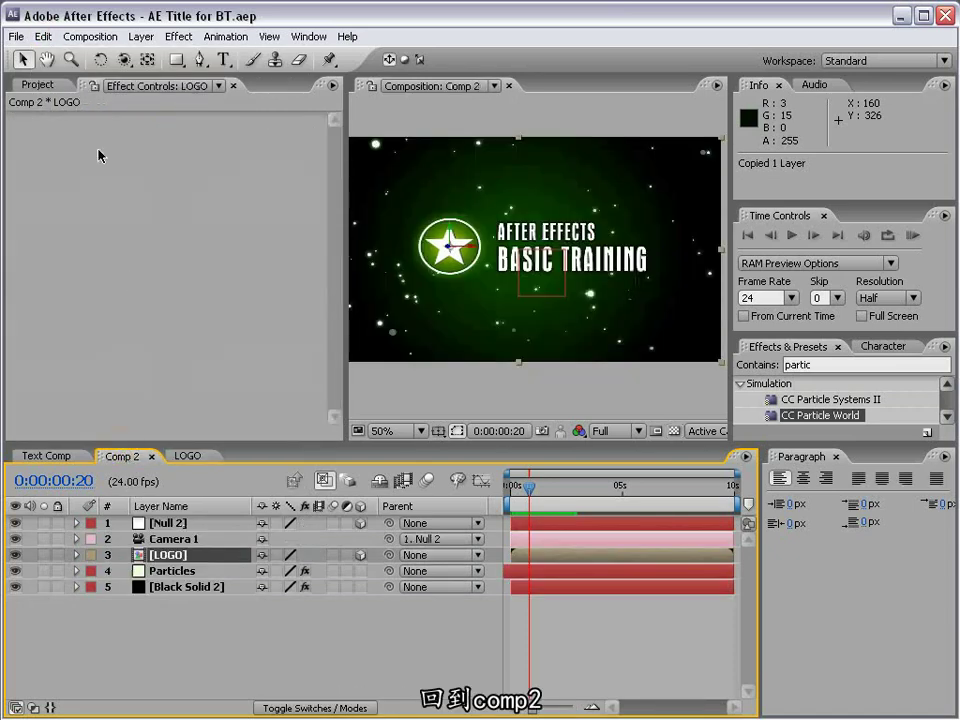
left_click(43, 37)
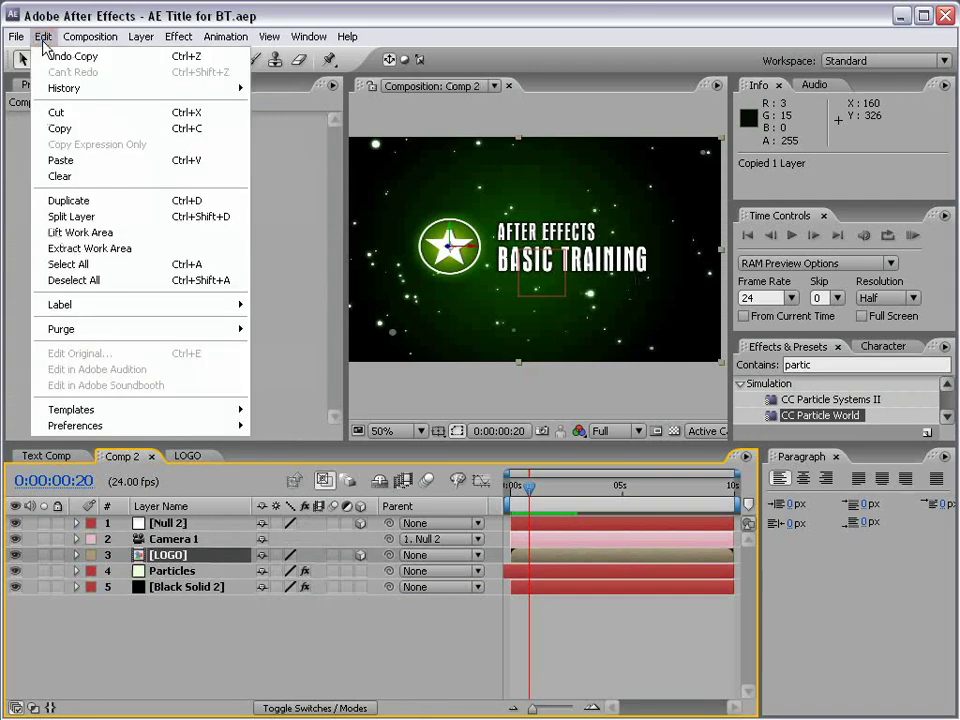
left_click(61, 160)
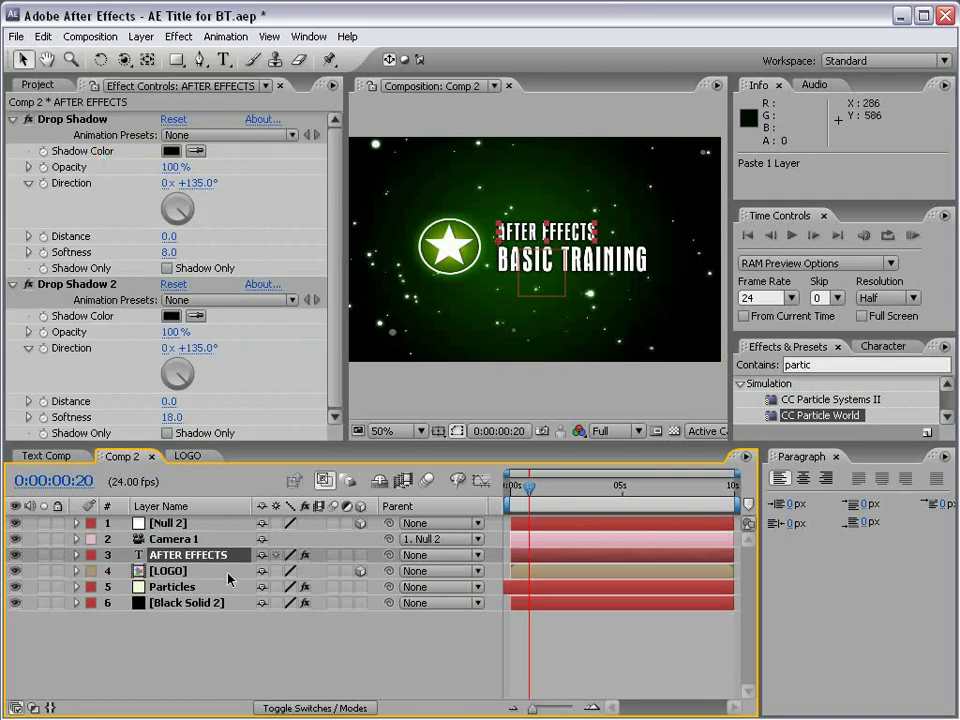
left_click(361, 555)
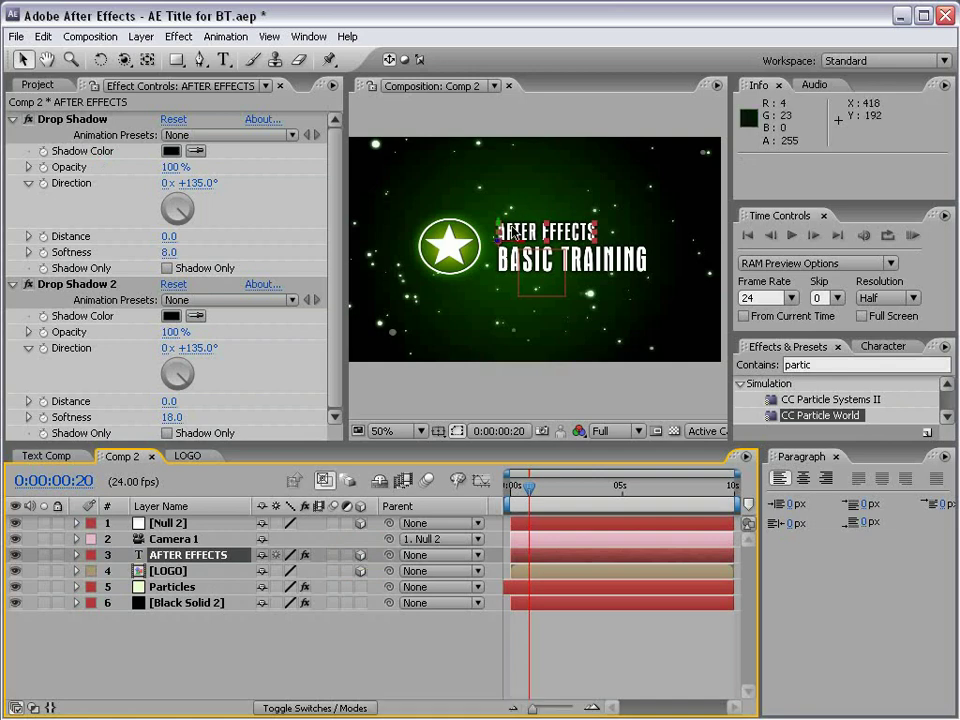
Raise the pasted AFTER EFFECTS text to about Y 137 and place its layer at the top of the layer stack.
left_click_drag(504, 236, 505, 194)
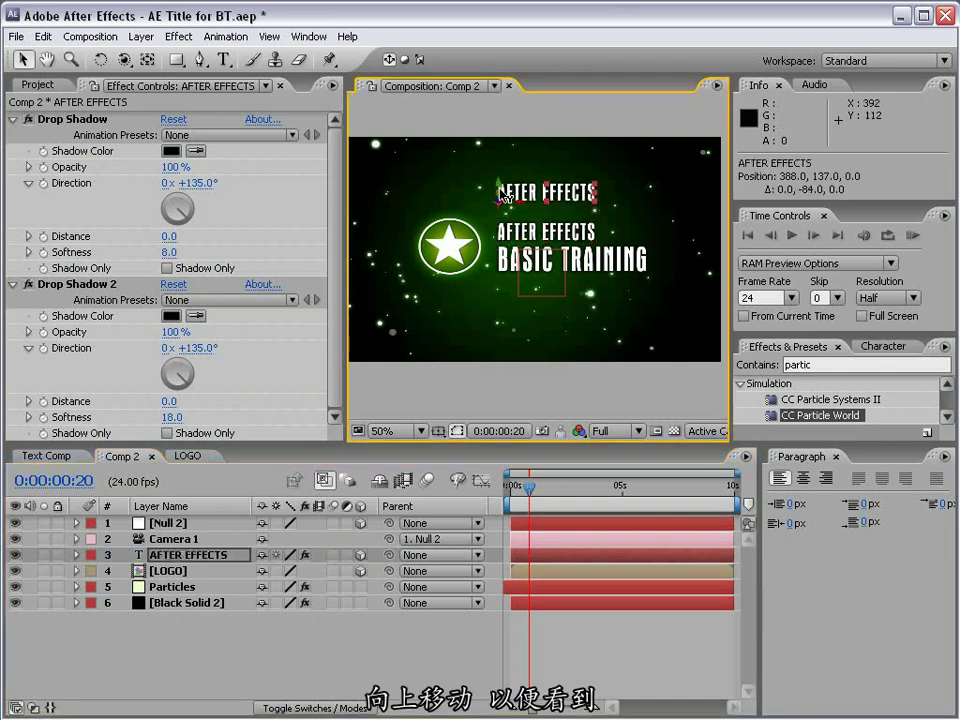
left_click_drag(183, 559, 190, 518)
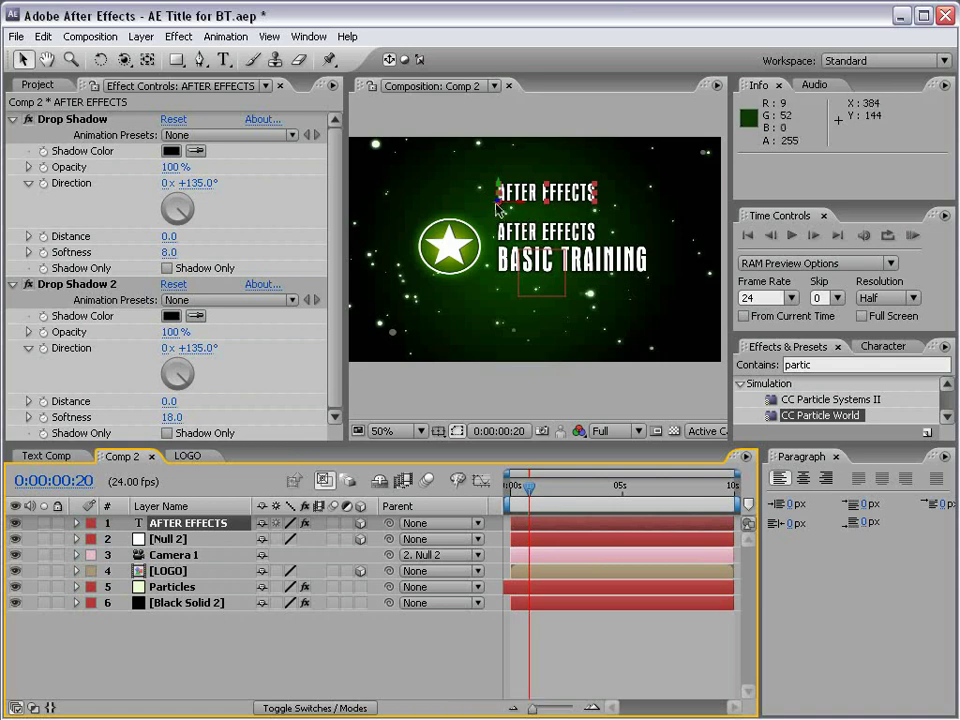
Push the AFTER EFFECTS text back along Z to about 2066.8 and raise it to about Y 62.
scroll(521, 218, "up", 2)
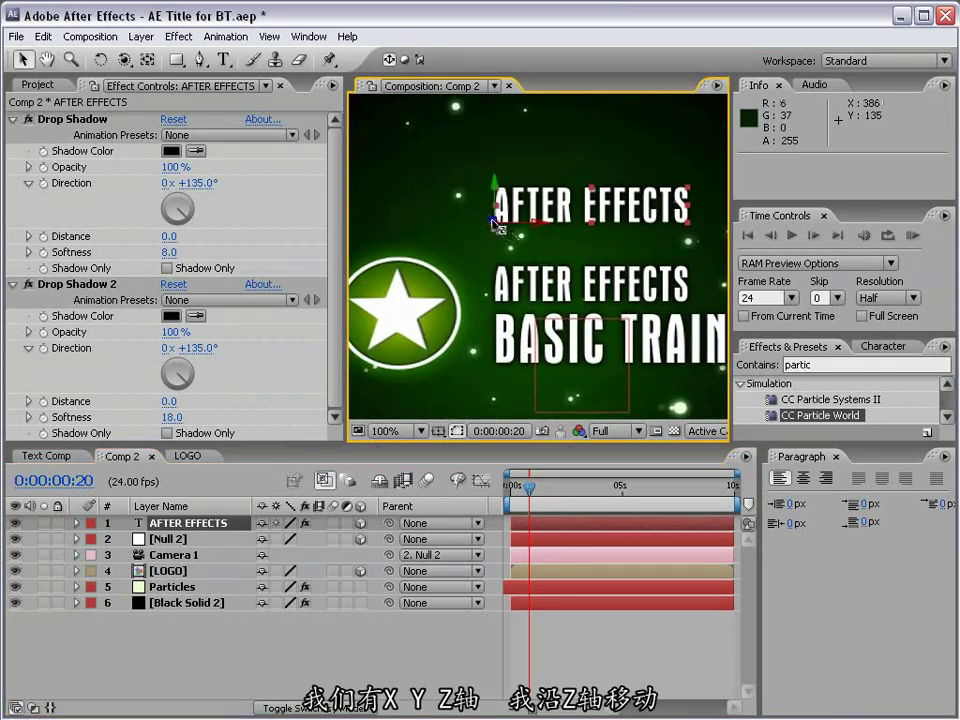
left_click_drag(493, 220, 531, 420)
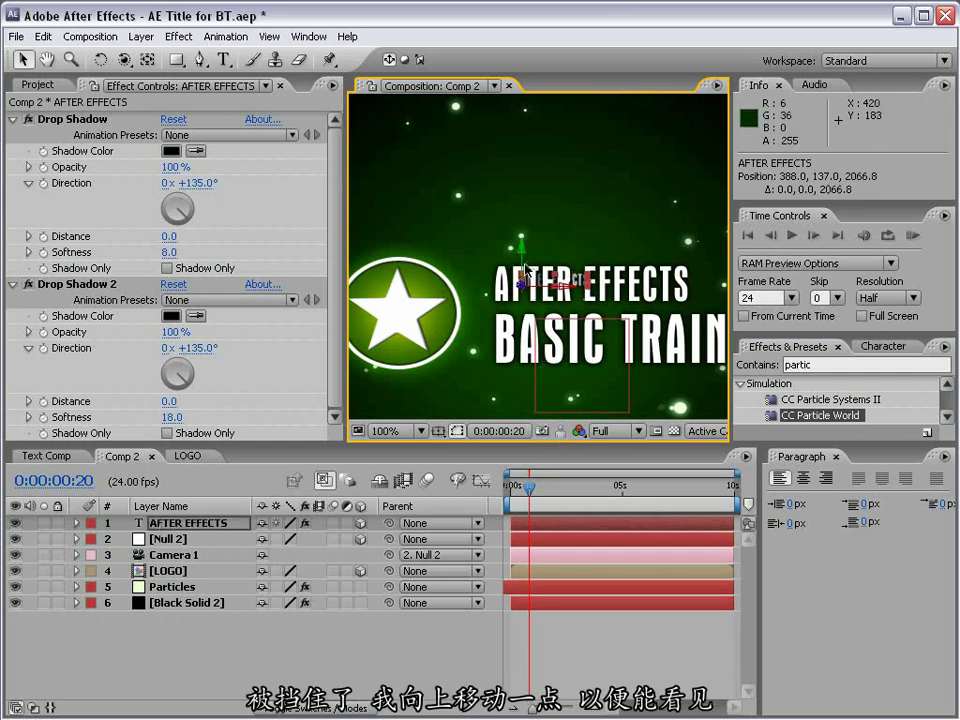
left_click_drag(521, 237, 527, 205)
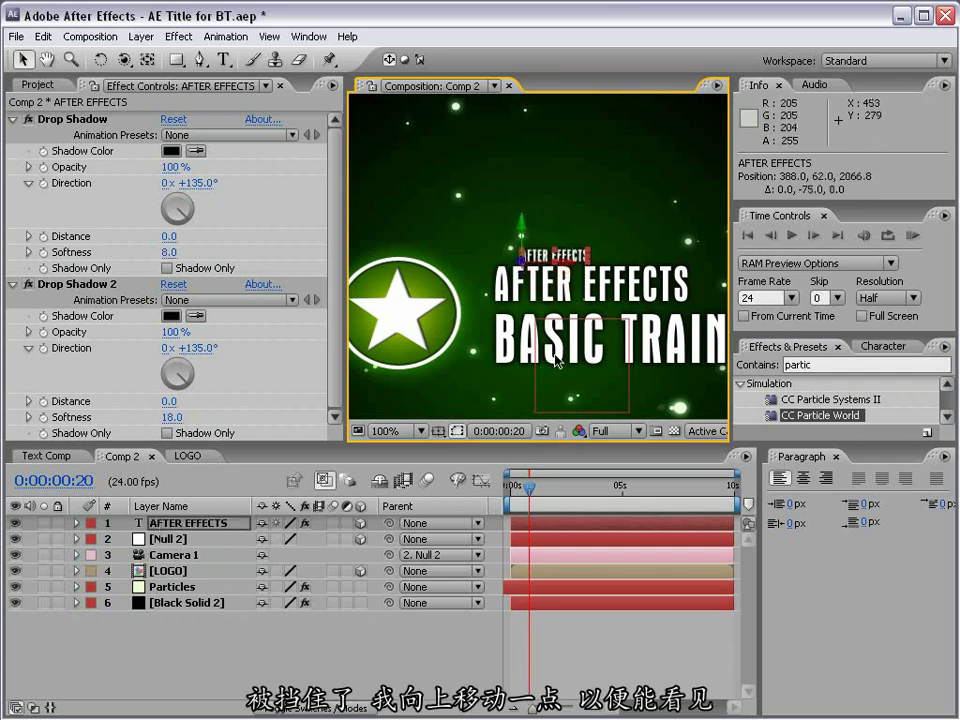
scroll(494, 300, "down", 2)
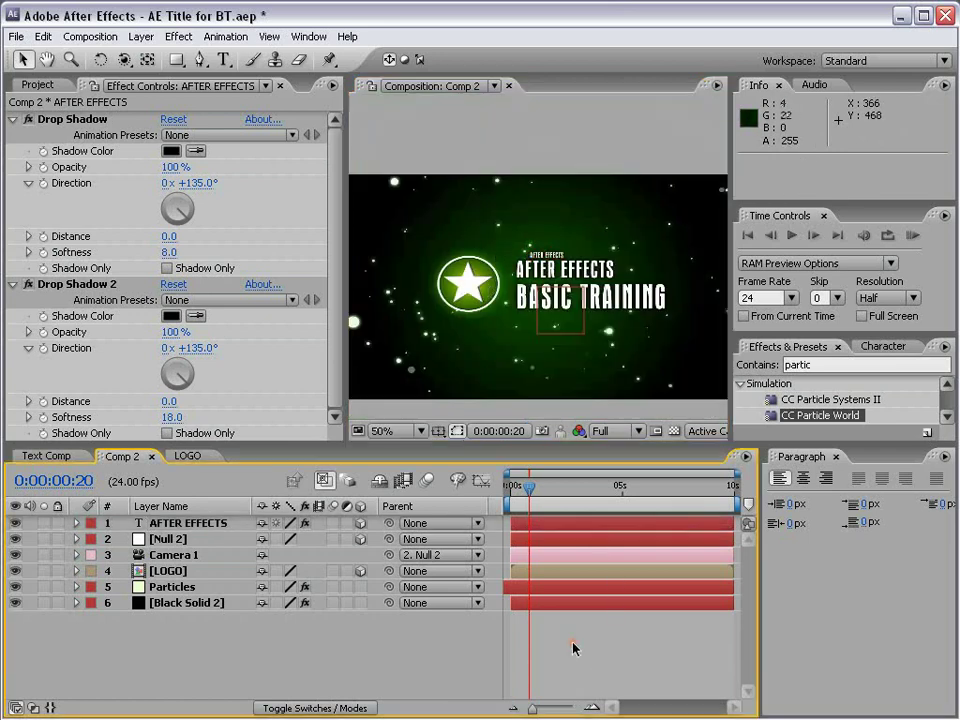
At 0:00:02:21, lower the AFTER EFFECTS text along its Y axis to about Y 284.
left_click_drag(531, 489, 575, 490)
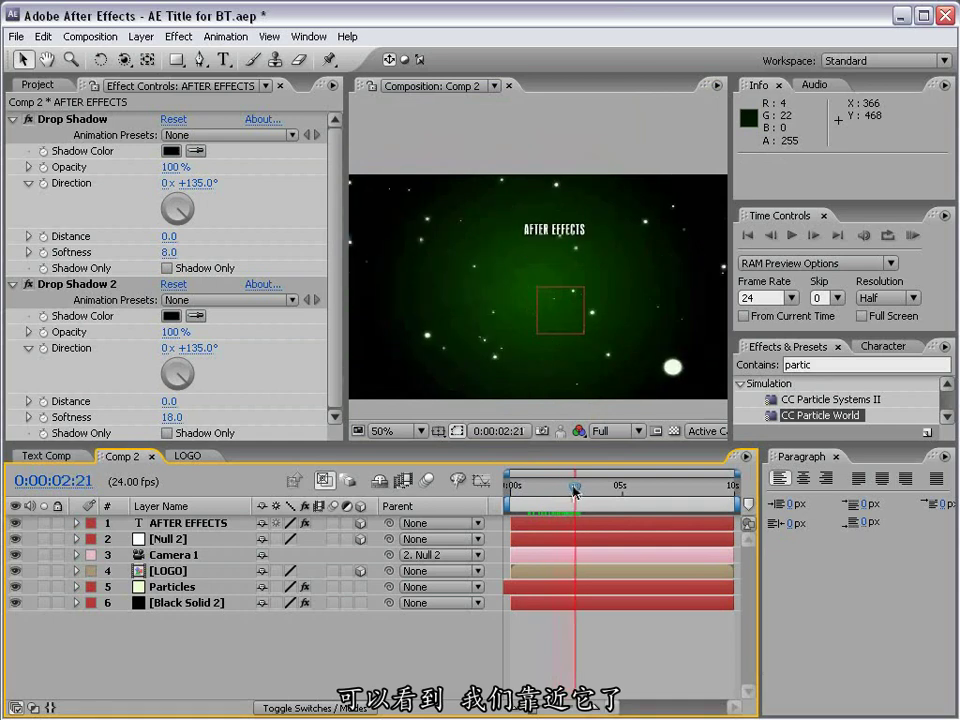
left_click(558, 233)
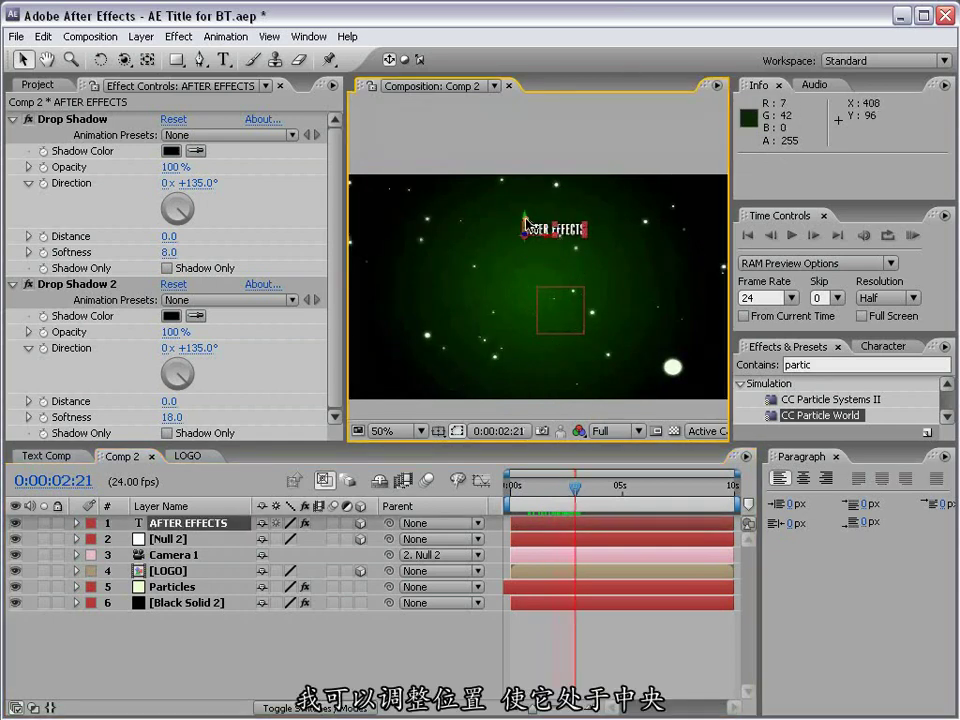
left_click_drag(526, 226, 527, 328)
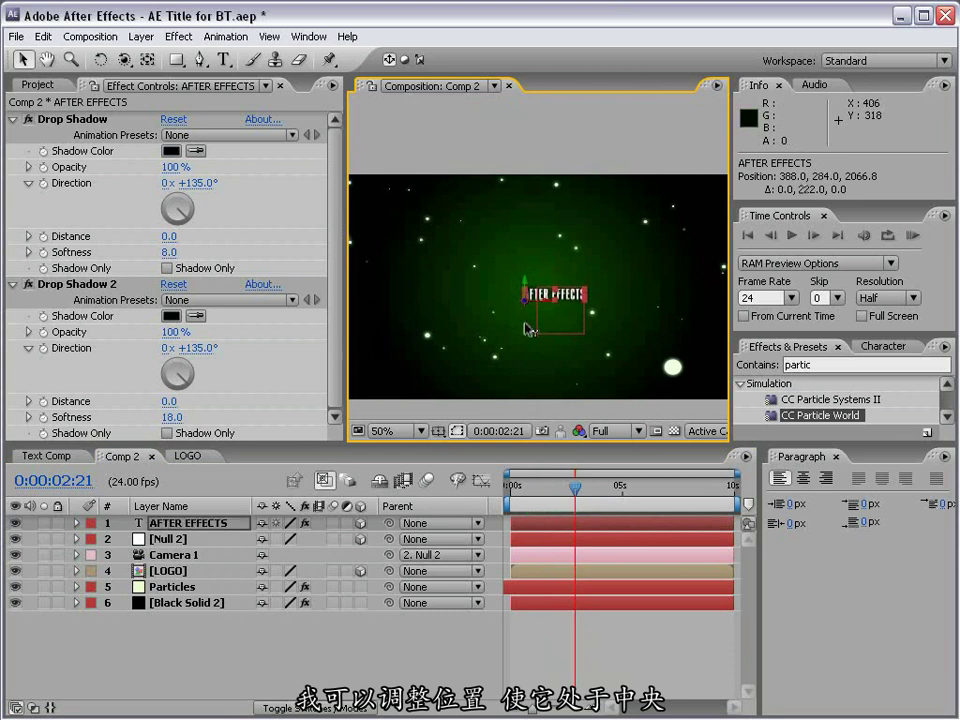
Using temporary Title/Action Safe guides, bring the AFTER EFFECTS text closer and centre it at about 343.3, 256.2, 1166.8.
left_click(439, 431)
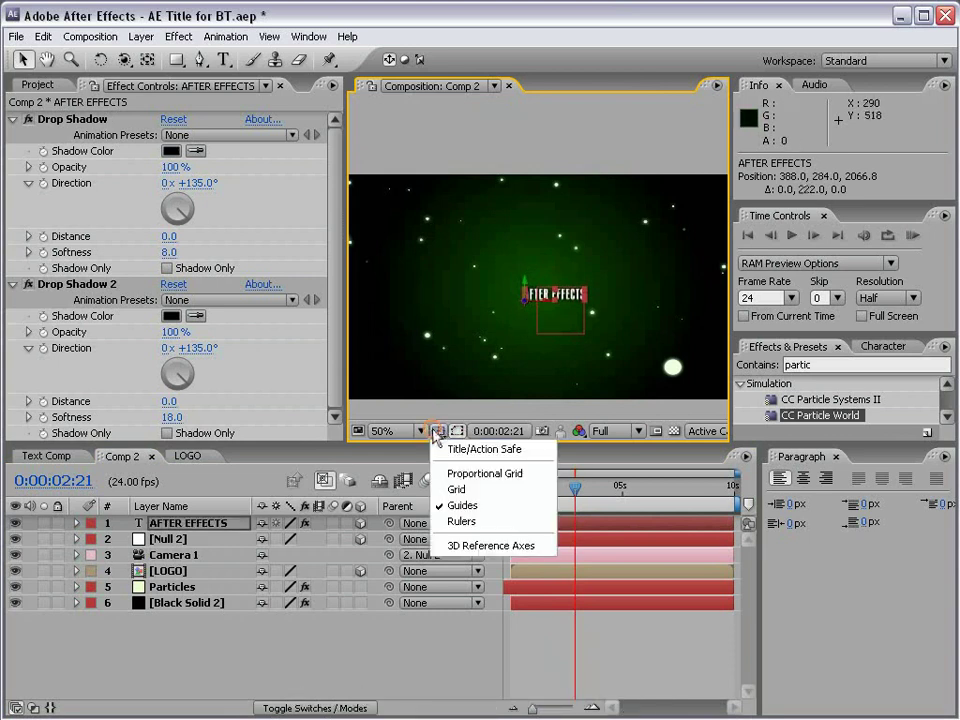
left_click(497, 452)
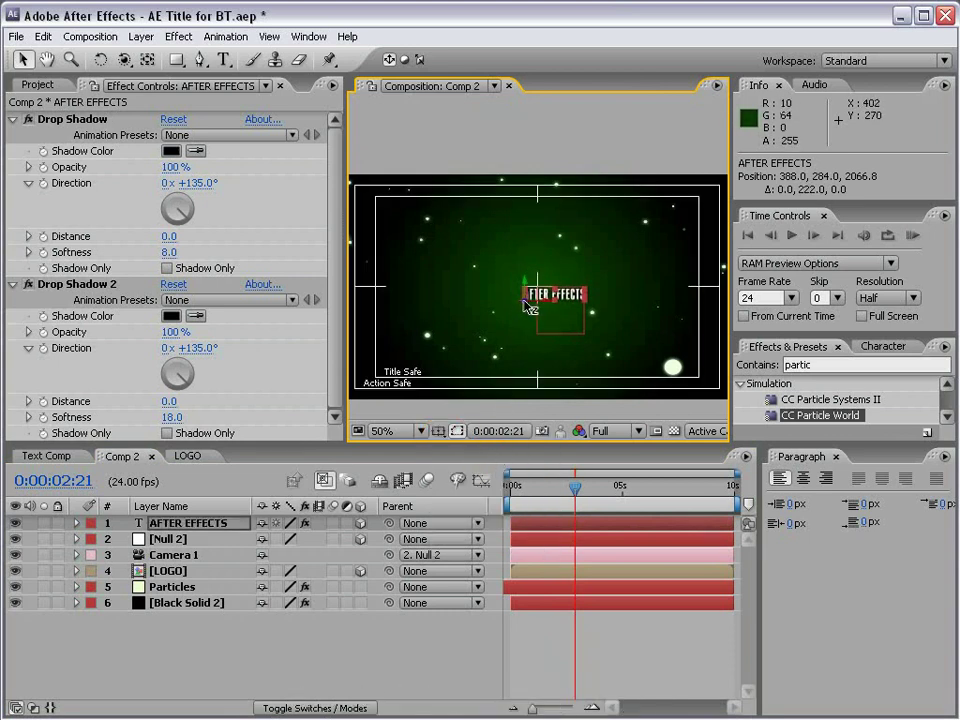
left_click_drag(528, 306, 543, 290)
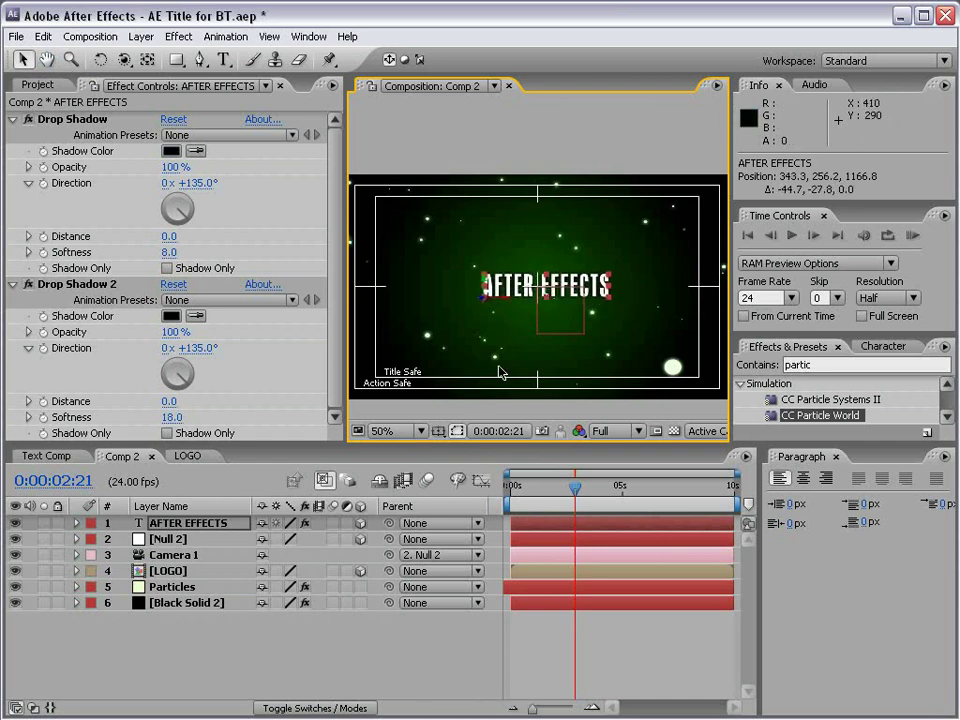
left_click(441, 432)
left_click(445, 448)
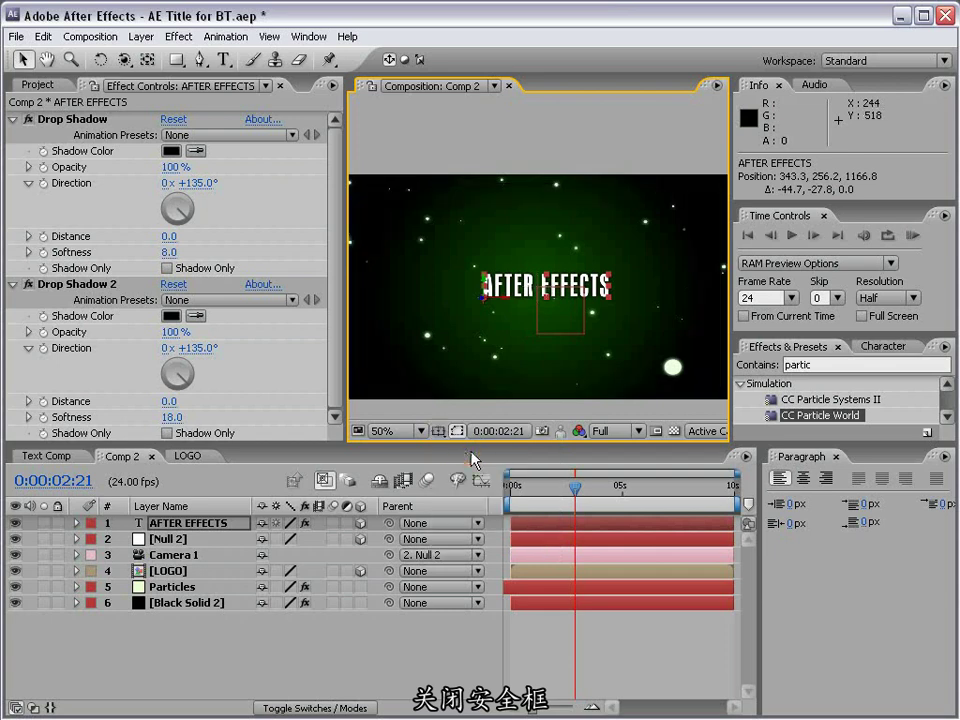
Scrub between 0:00:01:03 and about 0:00:02:03 to examine when the distant AFTER EFFECTS text shows behind the logo title.
left_click(655, 683)
left_click_drag(575, 487, 536, 491)
scroll(535, 292, "up", 2)
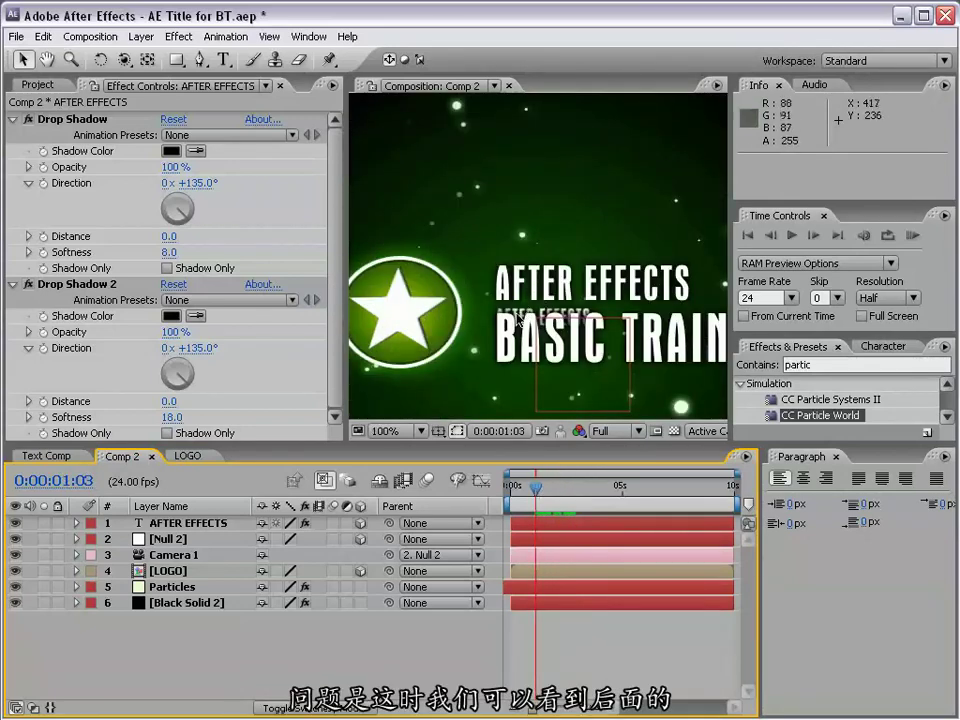
left_click_drag(536, 492, 561, 494)
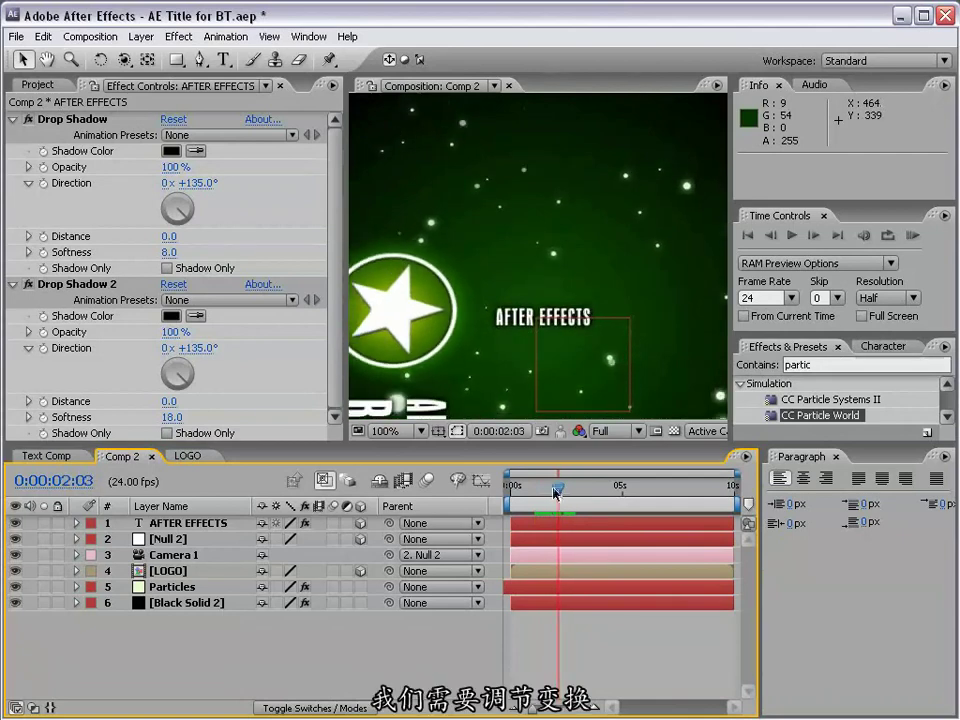
Show the keyframed properties of the Null 2 layer in the timeline.
left_click(174, 541)
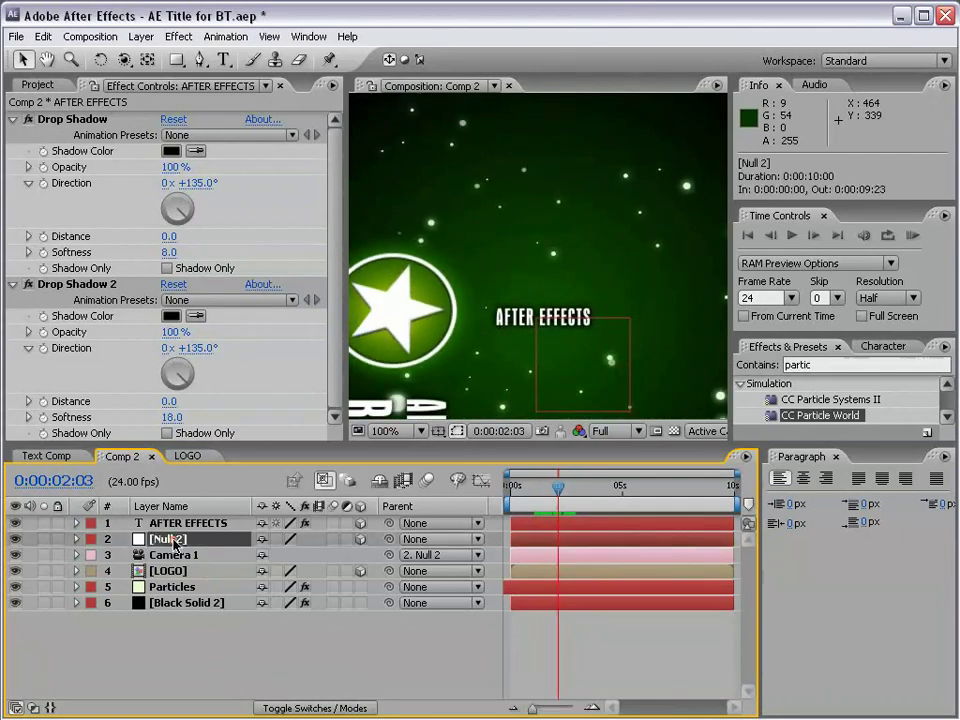
key("u")
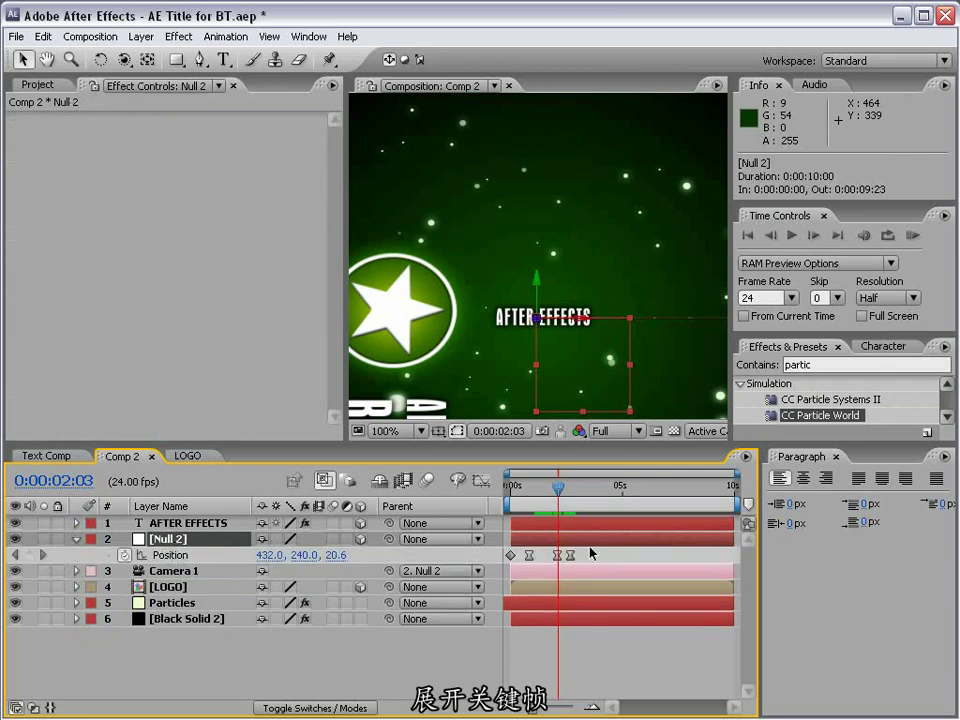
scroll(583, 553, "up", 2)
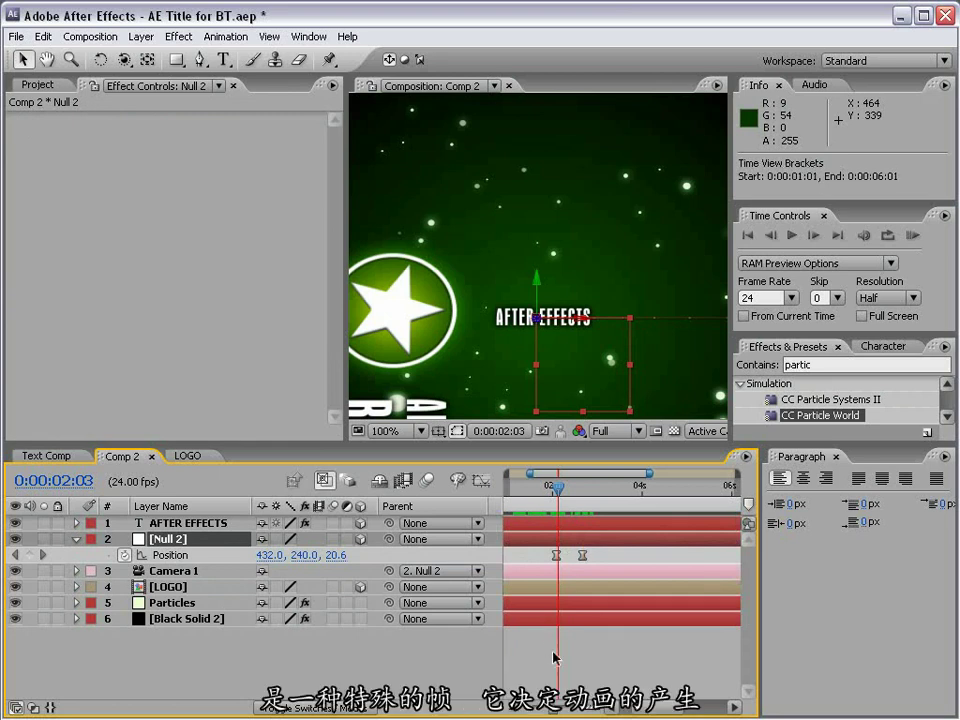
Start an Opacity animation on the AFTER EFFECTS text layer with a 0% keyframe at 0:00:02:03.
left_click(188, 522)
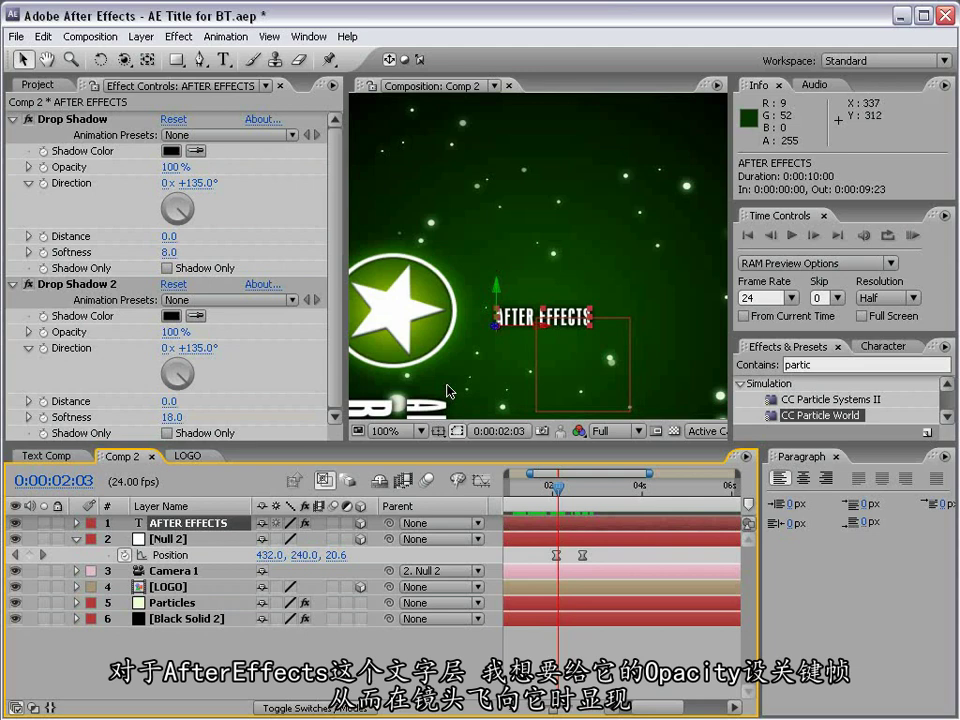
key("t")
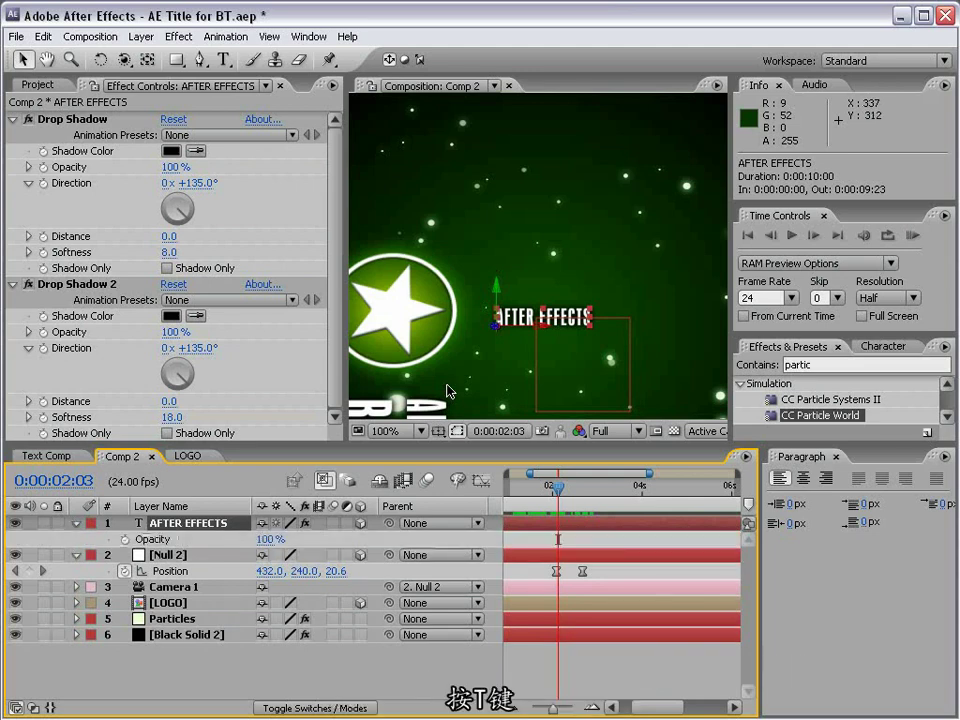
left_click(124, 540)
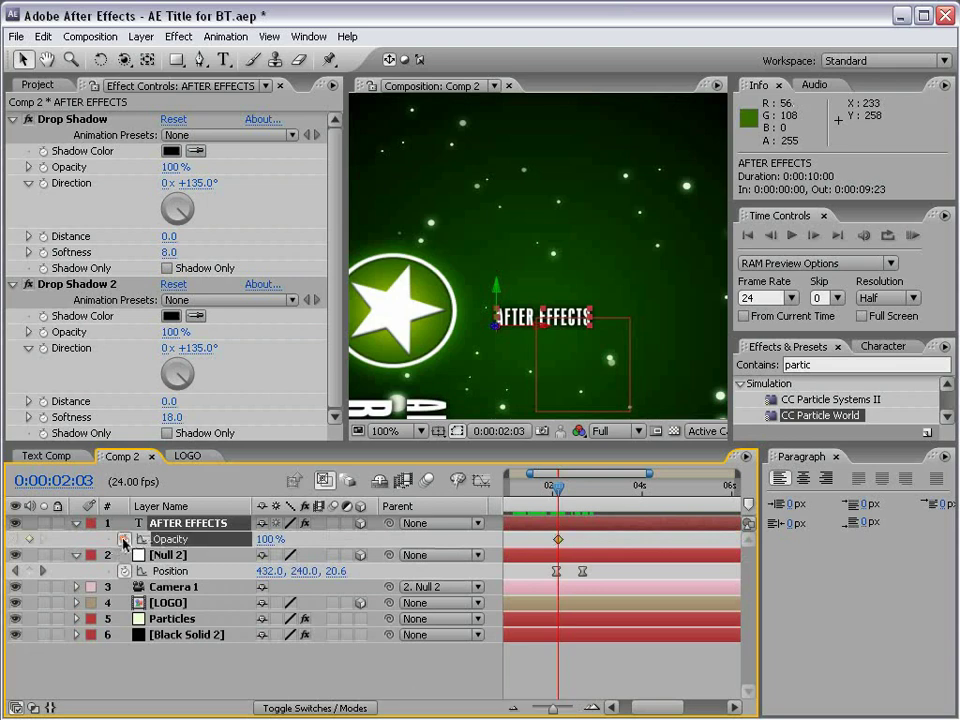
left_click(265, 539)
type("0")
key("Return")
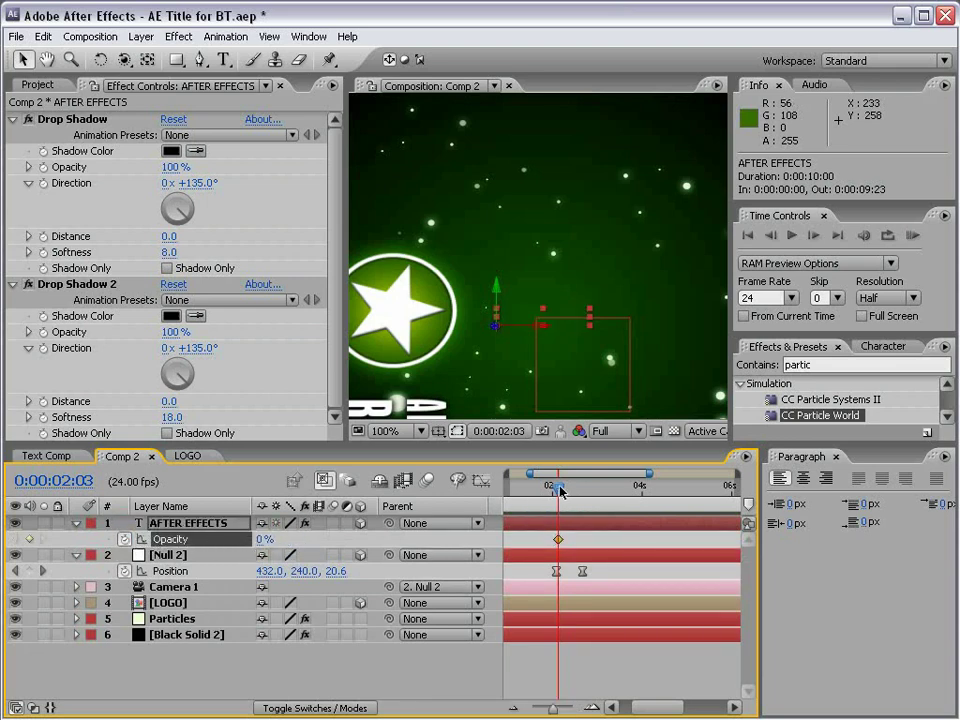
Add a 100% Opacity keyframe to the AFTER EFFECTS text at 0:00:02:16, where the null's last Position keyframe sits.
left_click_drag(560, 490, 582, 492)
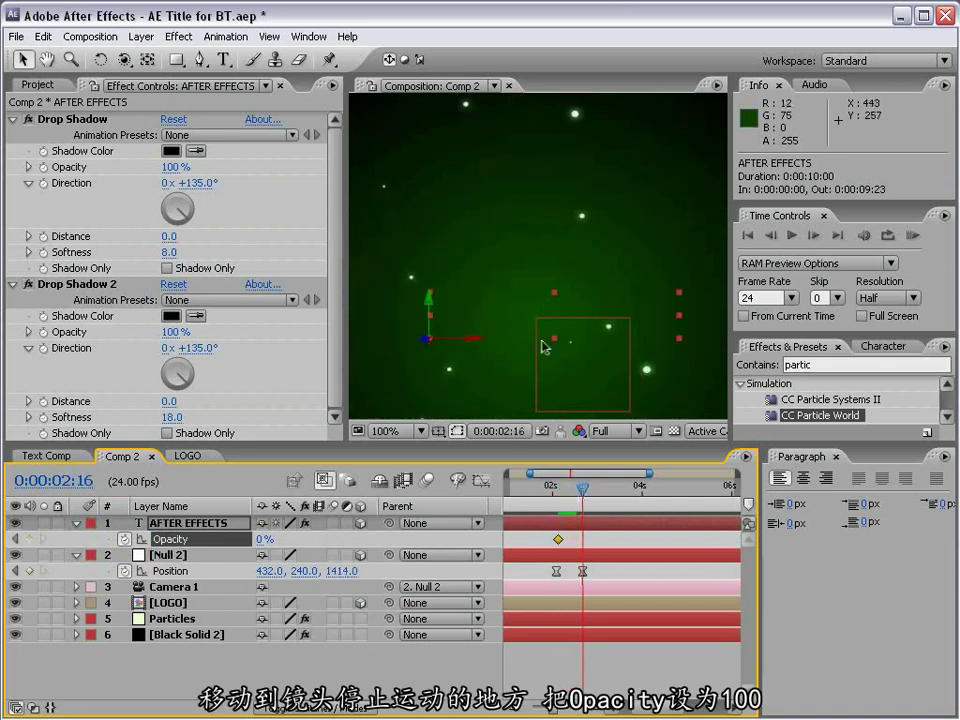
left_click_drag(260, 545, 455, 540)
key("minus")
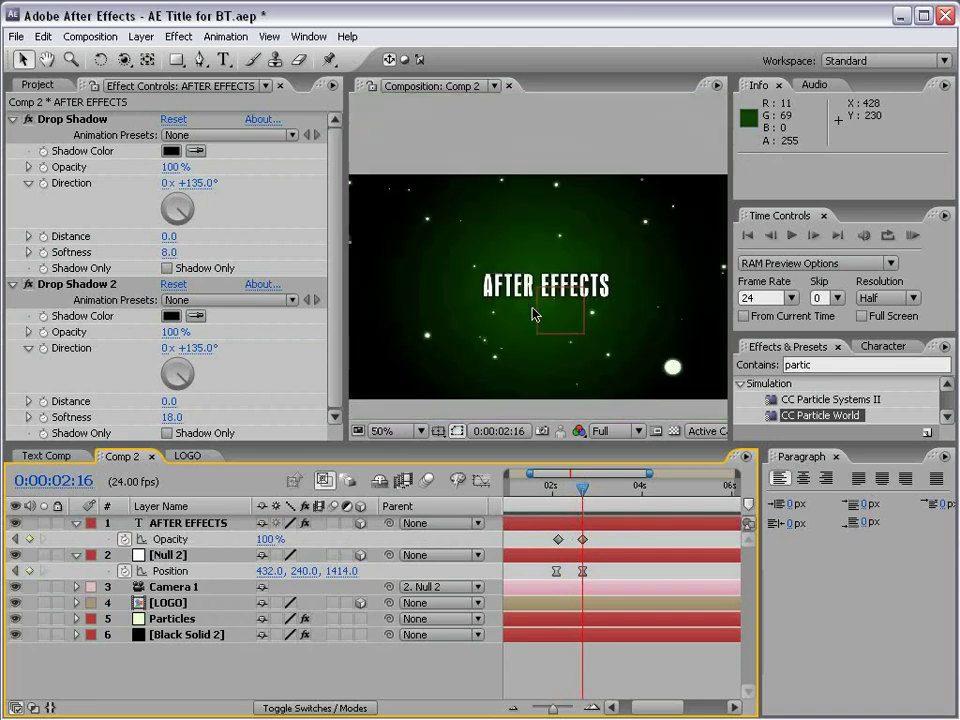
key("minus")
key("minus")
key("minus")
key("minus")
key("minus")
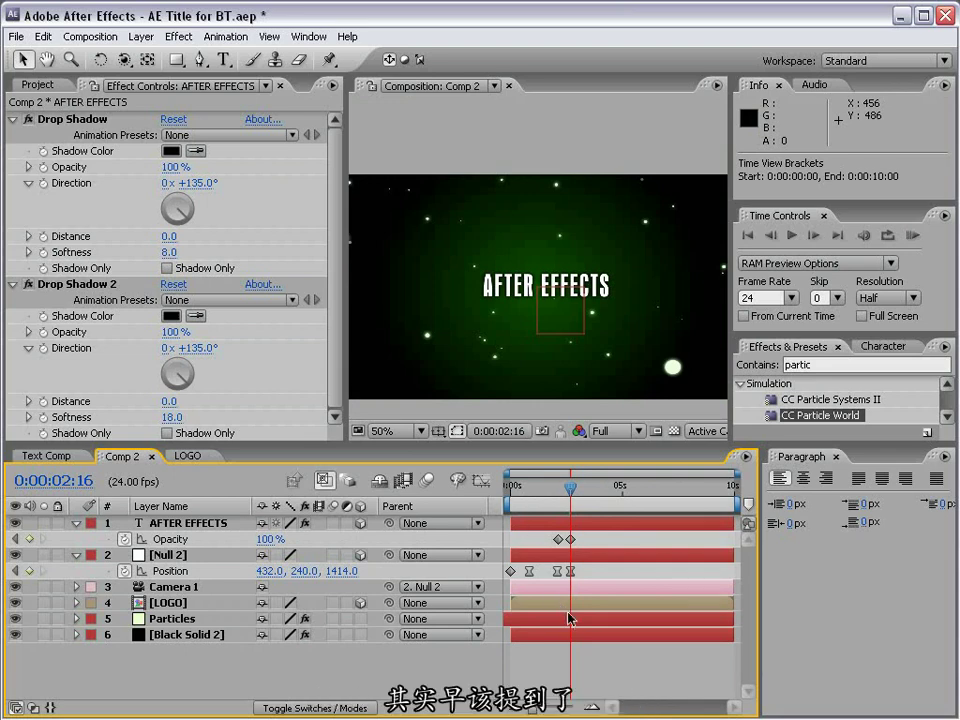
Try trimming the LOGO layer at both ends and sliding it to start at 0:00:00:08, and undo these timing changes.
mouse_move(512, 604)
left_mouse_down()
mouse_move(556, 604)
mouse_move(511, 604)
left_mouse_up()
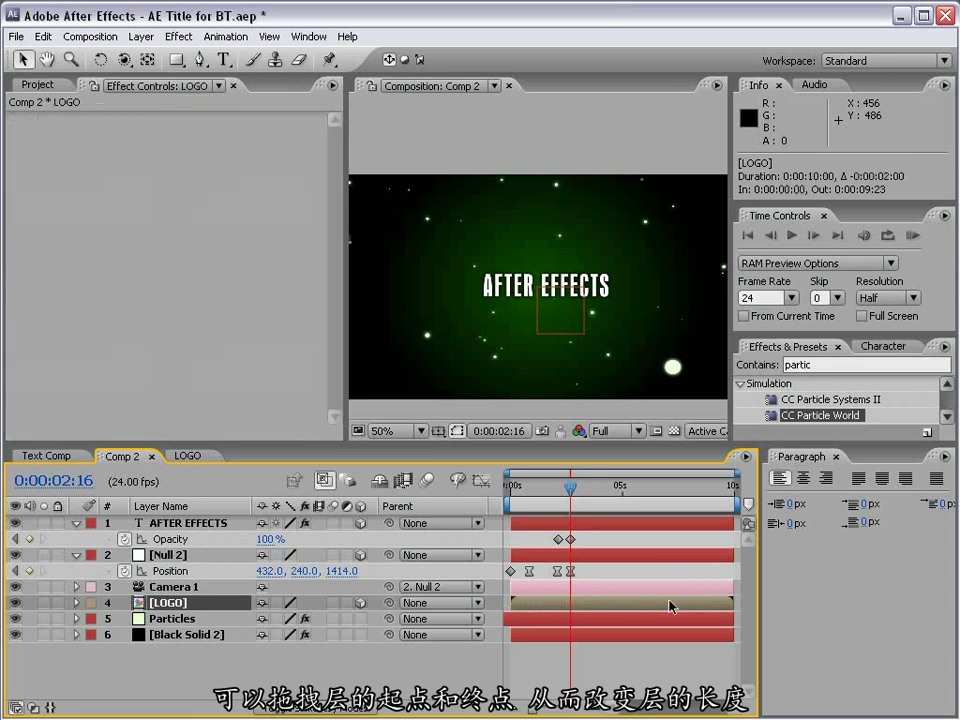
left_click_drag(729, 603, 669, 606)
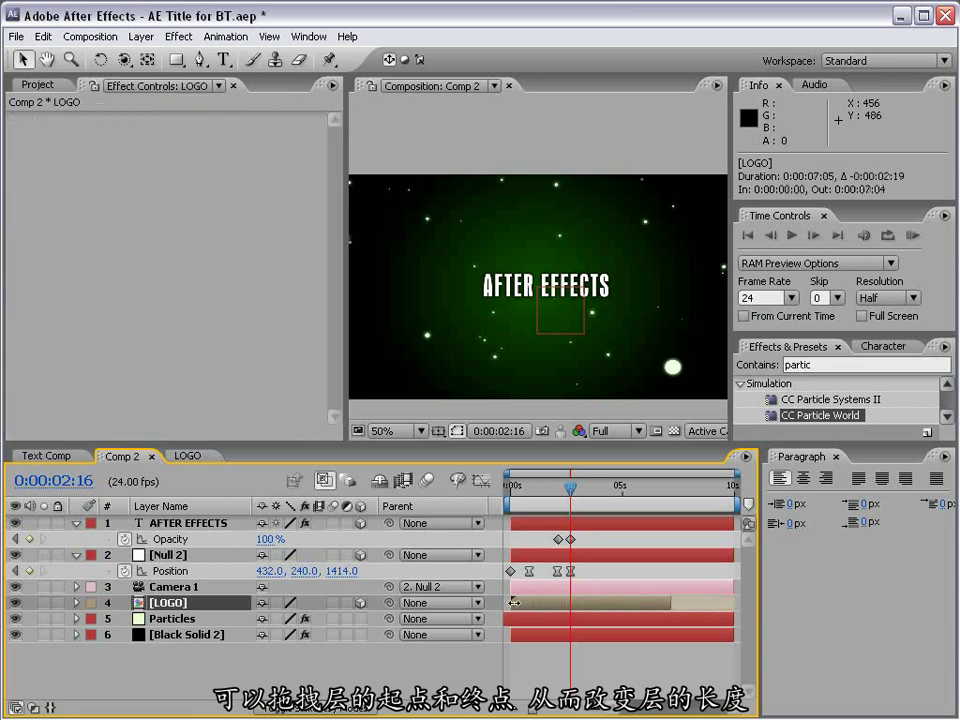
left_click_drag(513, 603, 548, 605)
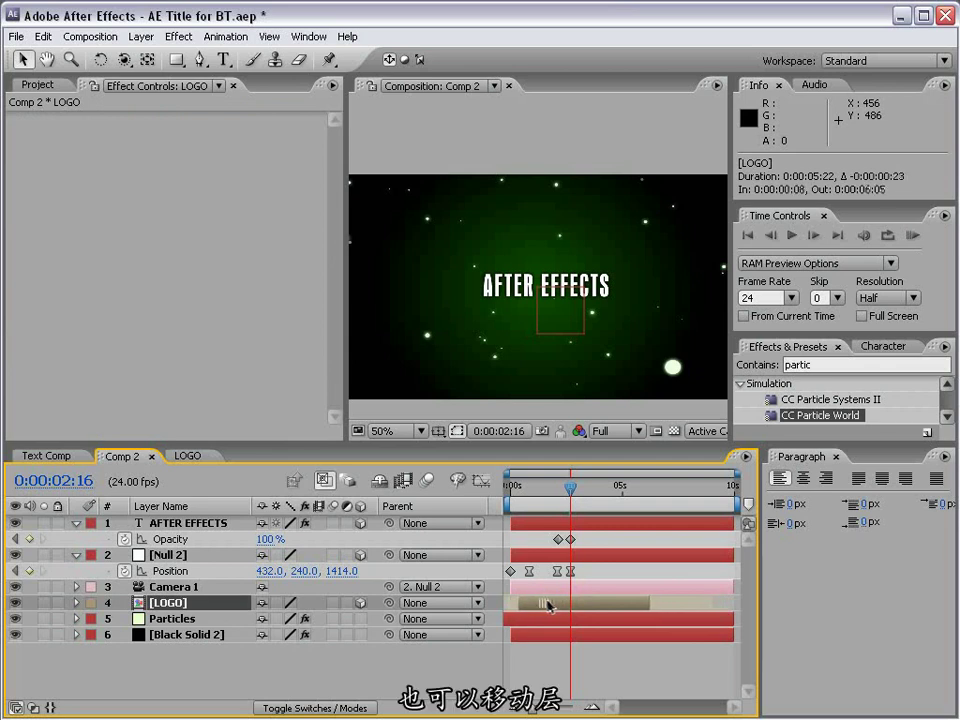
key("ctrl+z")
key("ctrl+z")
key("ctrl+z")
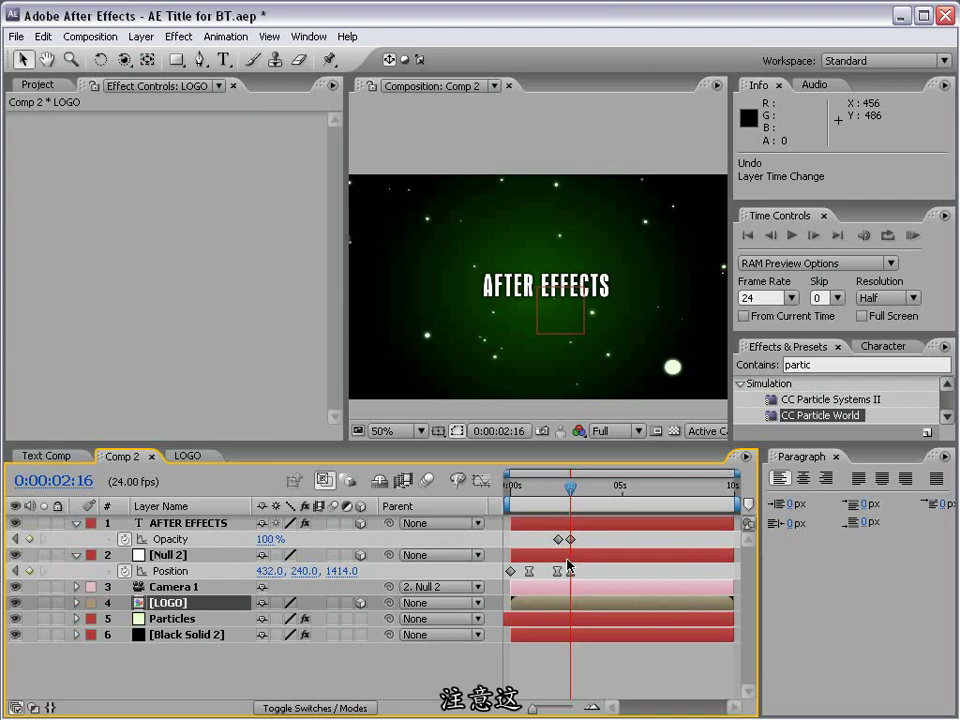
Run a RAM preview of the camera animation from 0:00:00:00 to check the AFTER EFFECTS text's fade-in.
left_click(568, 523)
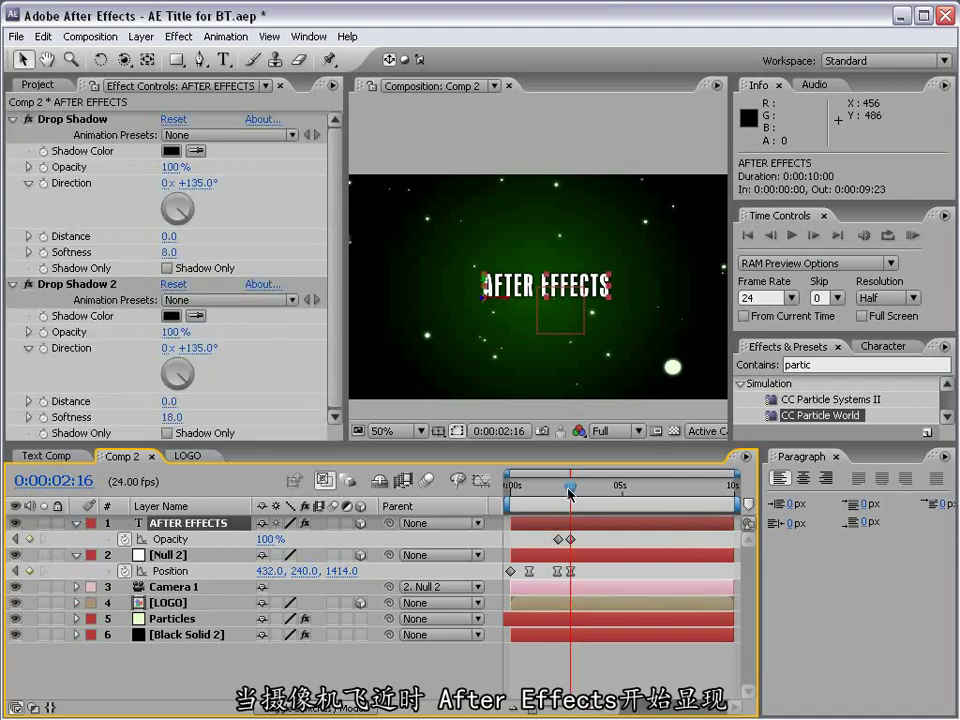
left_click_drag(570, 490, 510, 494)
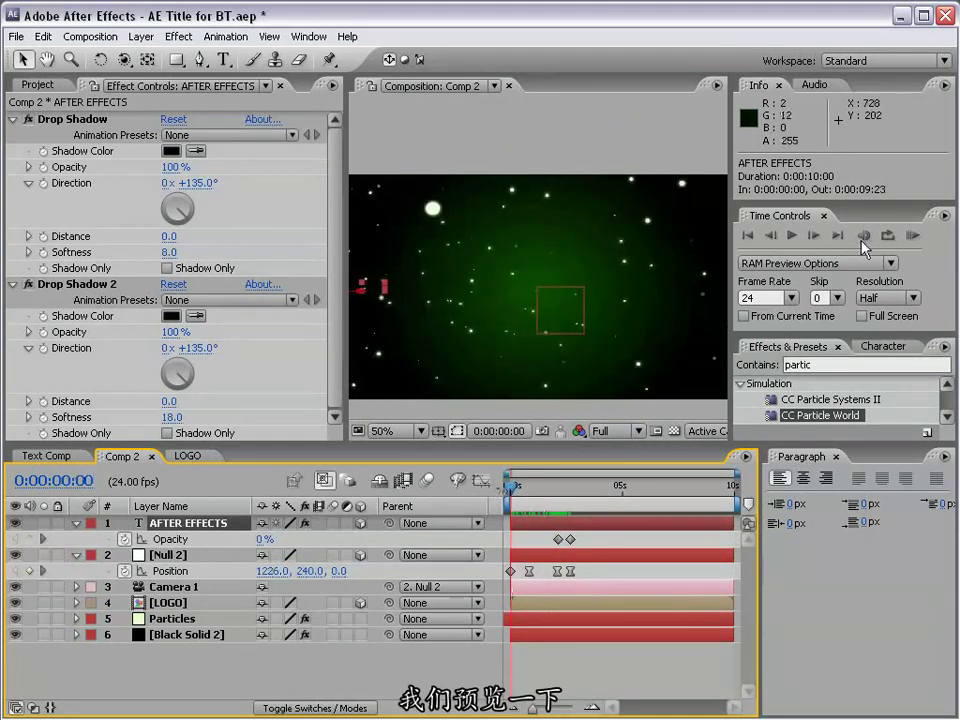
left_click(912, 237)
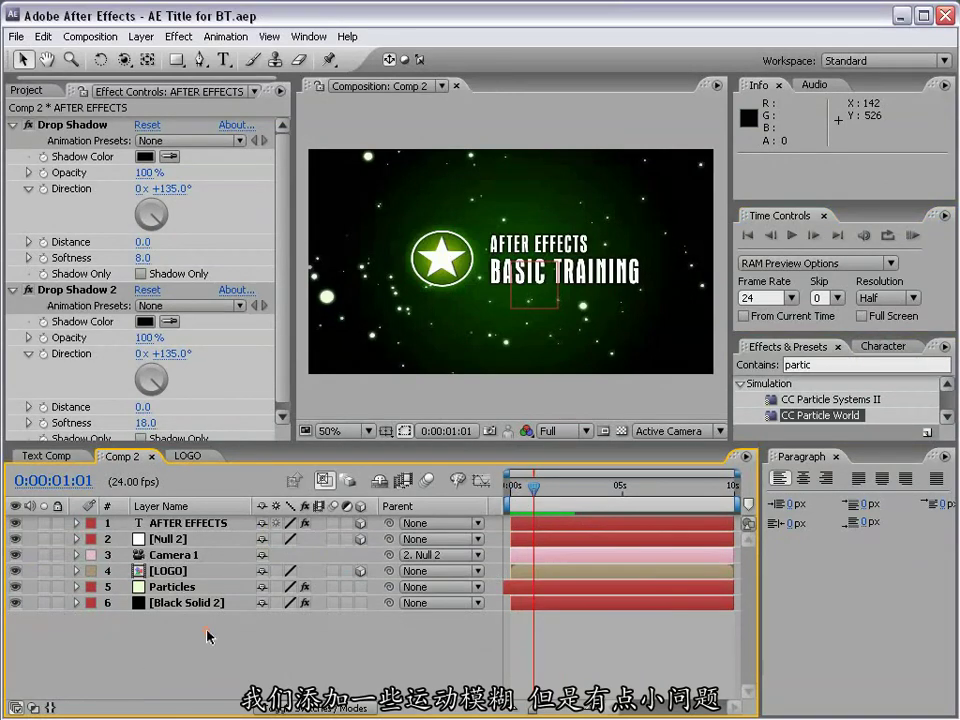
Create a new adjustment layer above all other layers in Comp 2.
left_click(172, 587)
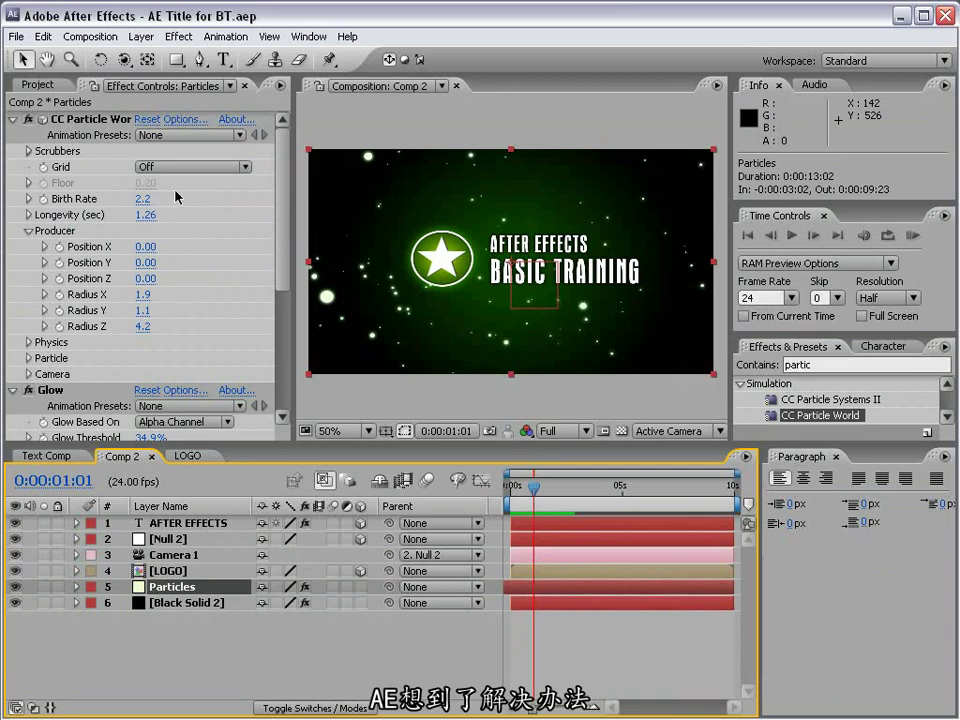
left_click(141, 36)
mouse_move(152, 60)
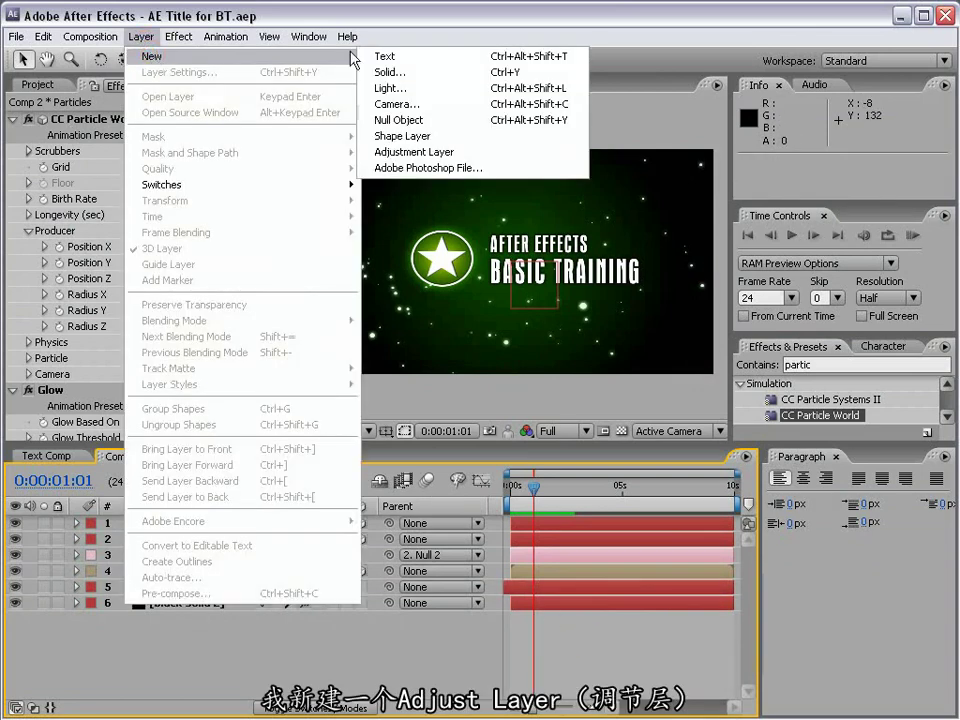
left_click(398, 154)
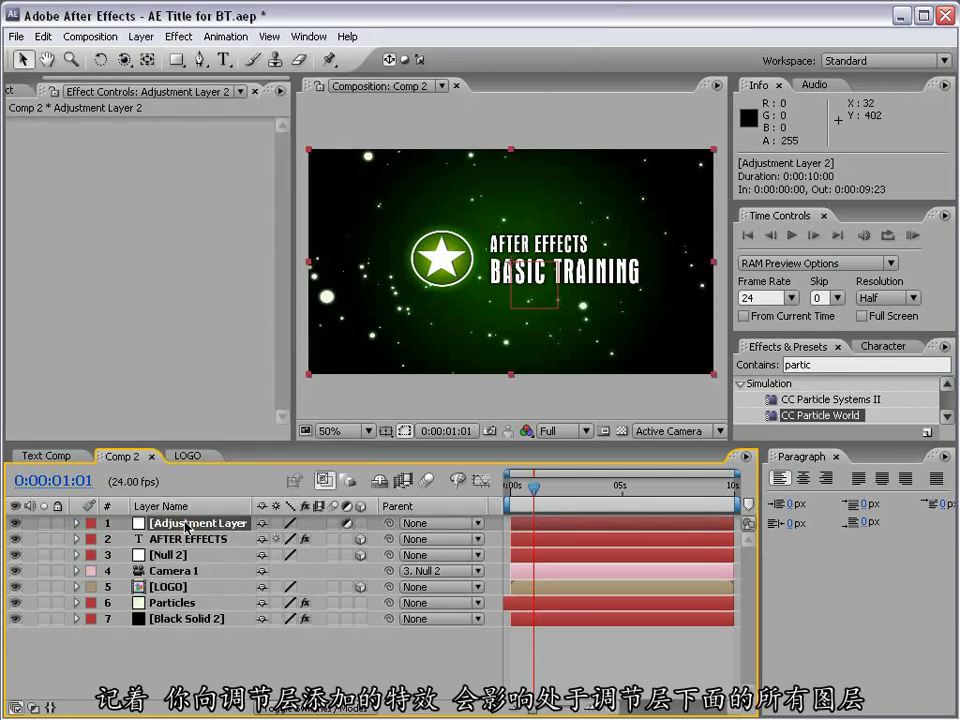
Try Hue/Saturation on the adjustment layer with Master Saturation at 100 and raised lightness, and delete the effect.
left_click(180, 37)
mouse_move(240, 177)
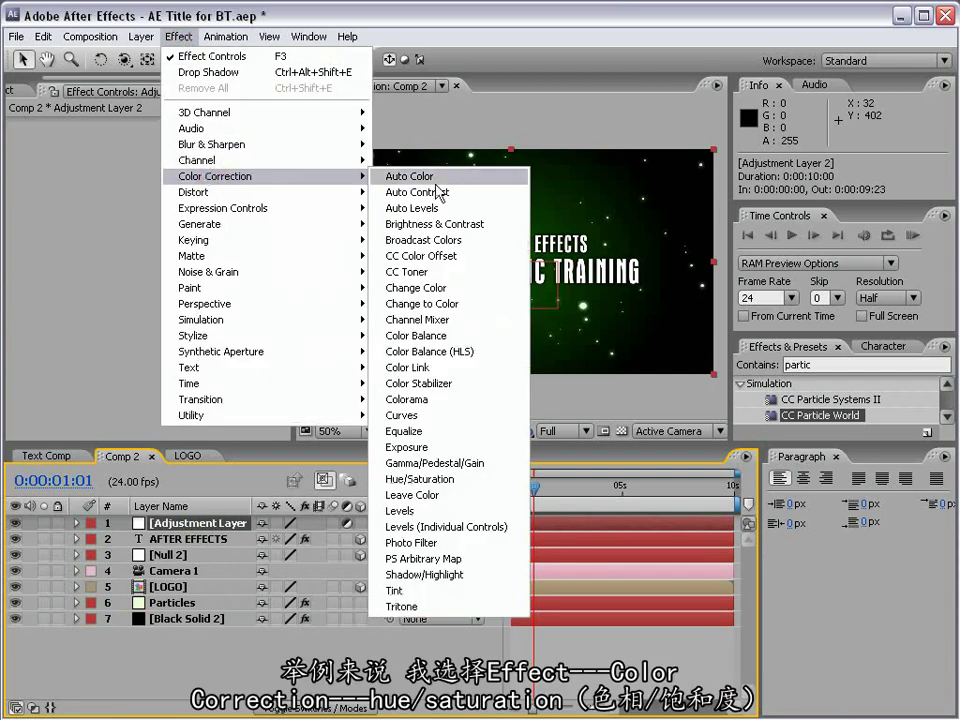
left_click(420, 479)
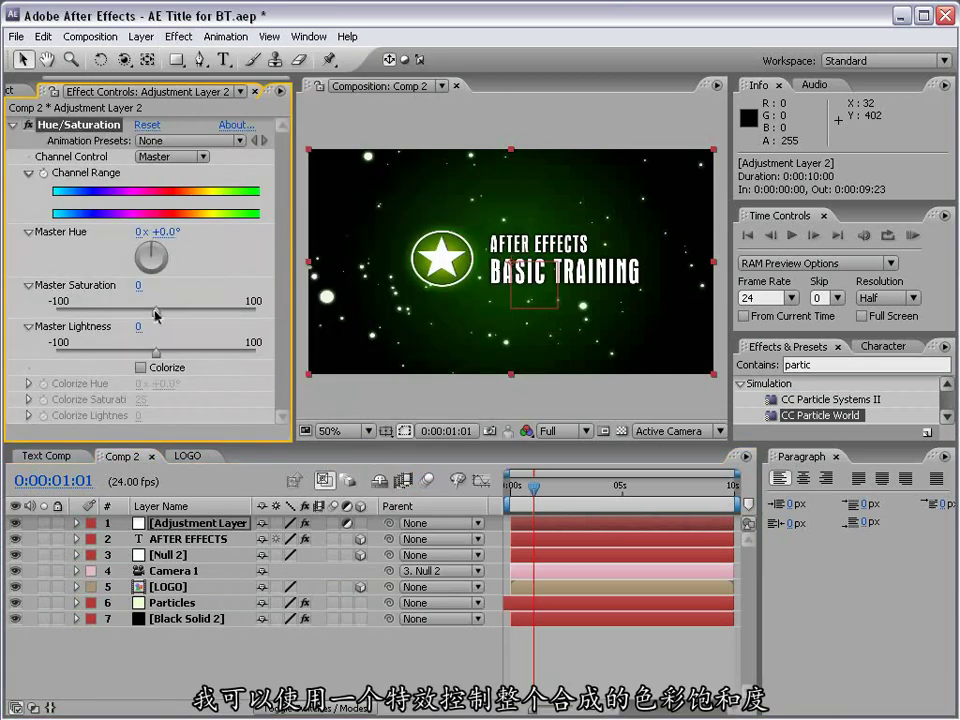
left_click_drag(156, 311, 265, 318)
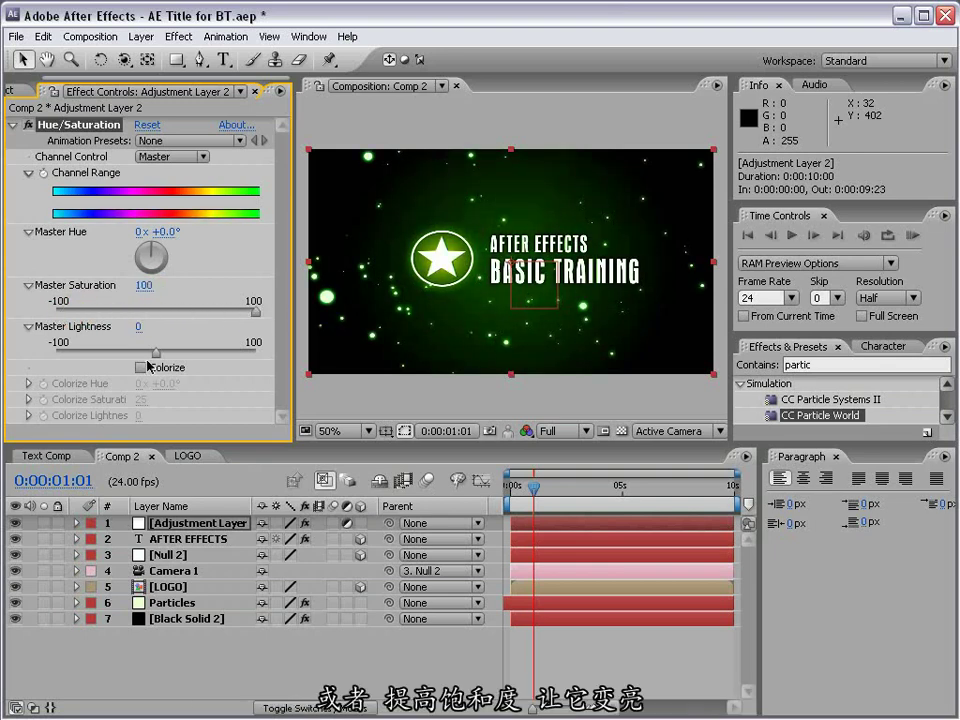
left_click_drag(156, 352, 178, 356)
key("ctrl+z")
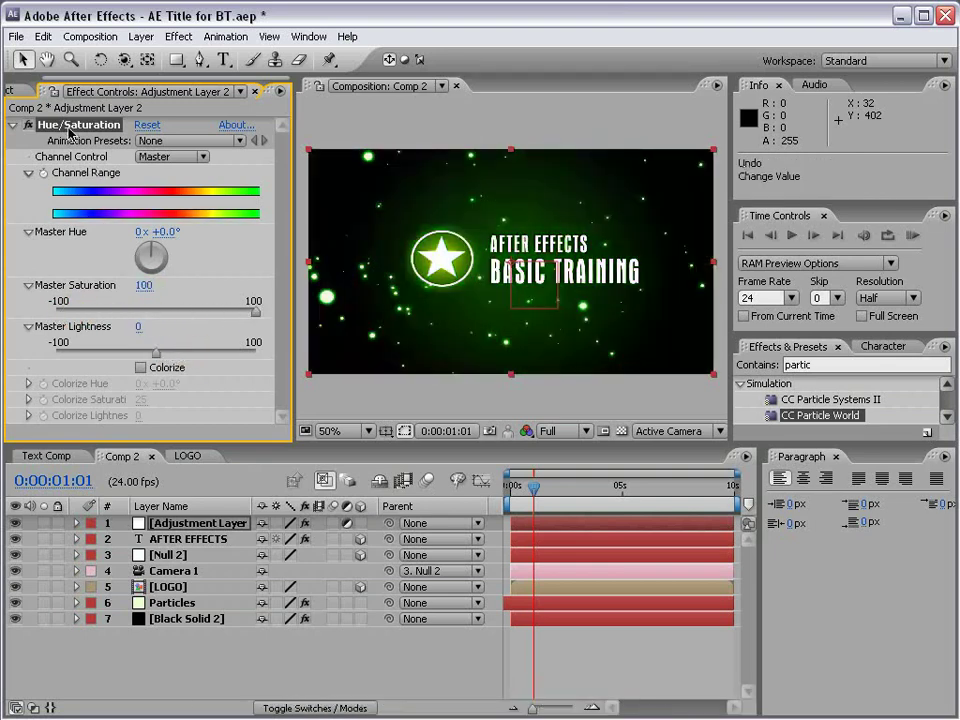
key("Delete")
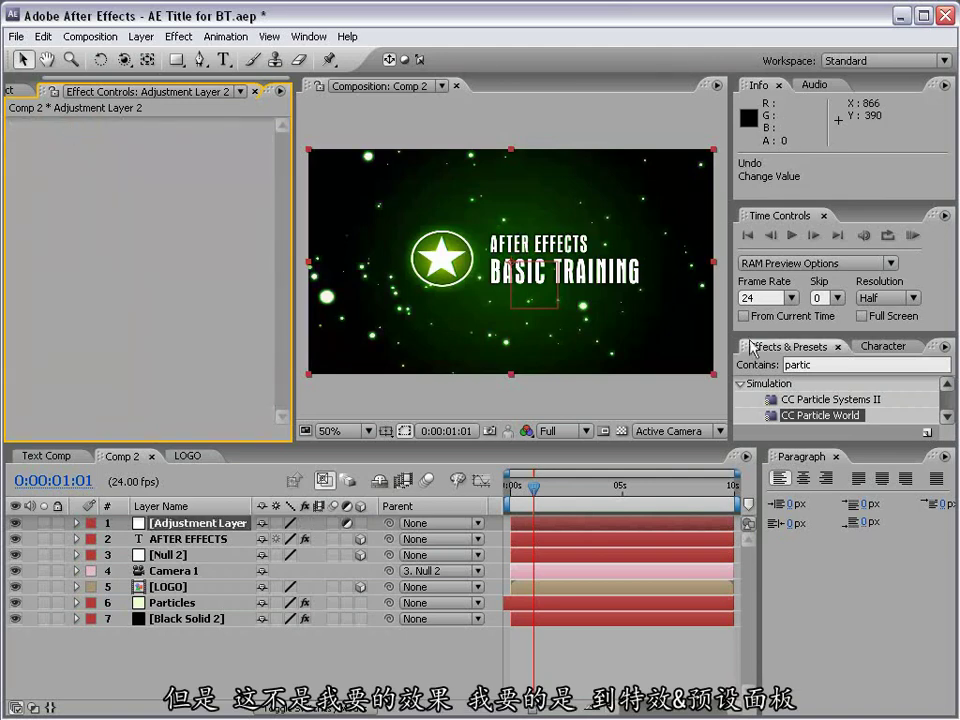
Search the effects for "force" and apply CC Force Motion Blur to the adjustment layer.
left_click_drag(795, 337, 794, 280)
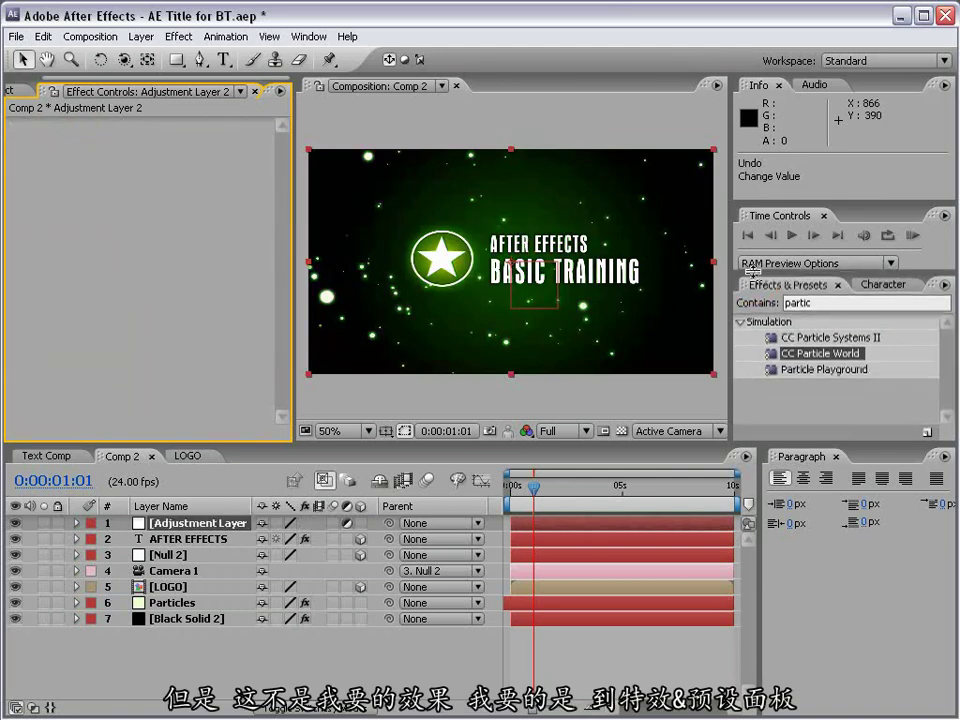
left_click(826, 303)
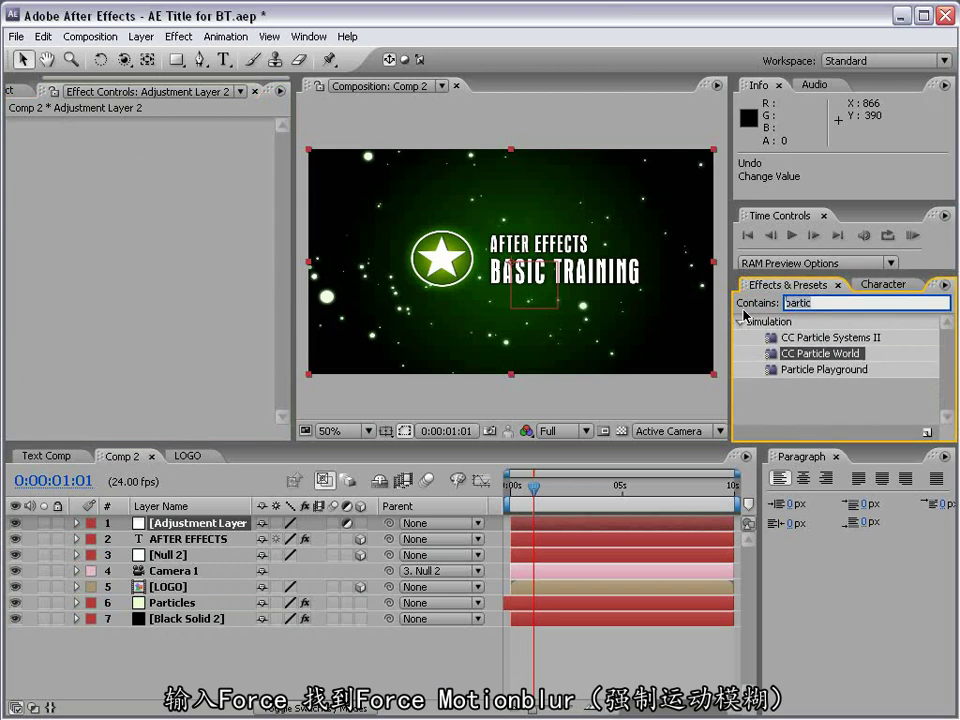
type("force")
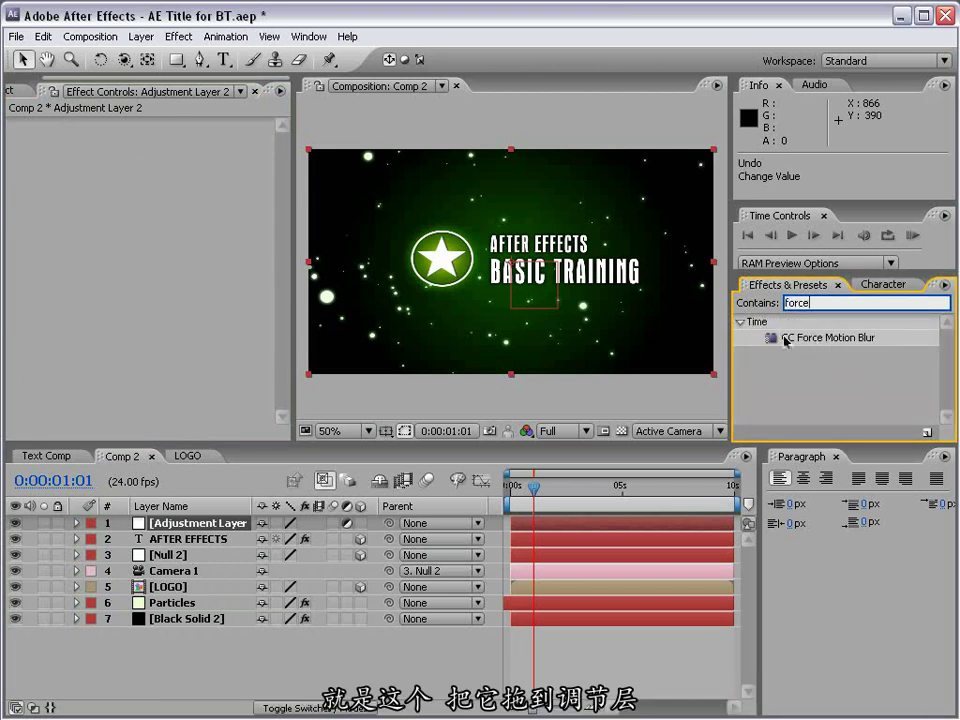
left_click_drag(815, 345, 228, 521)
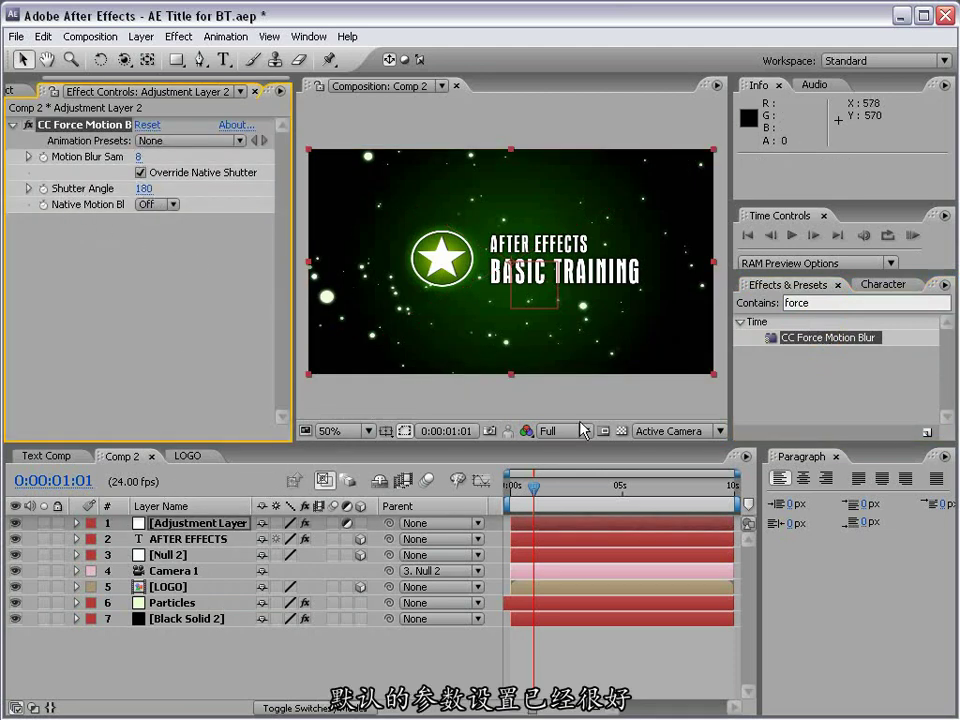
Inspect the blurred title up close at 0:00:00:08 and raise the CC Force Motion Blur Shutter Angle to 293.
left_click_drag(534, 487, 518, 488)
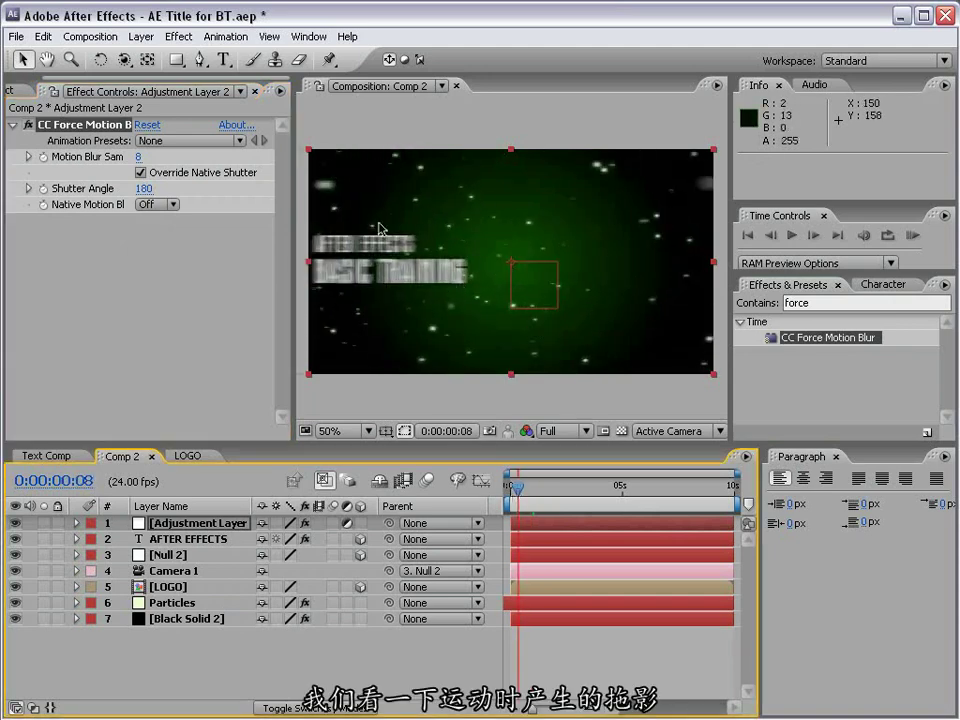
key(".")
left_click_drag(379, 229, 569, 268)
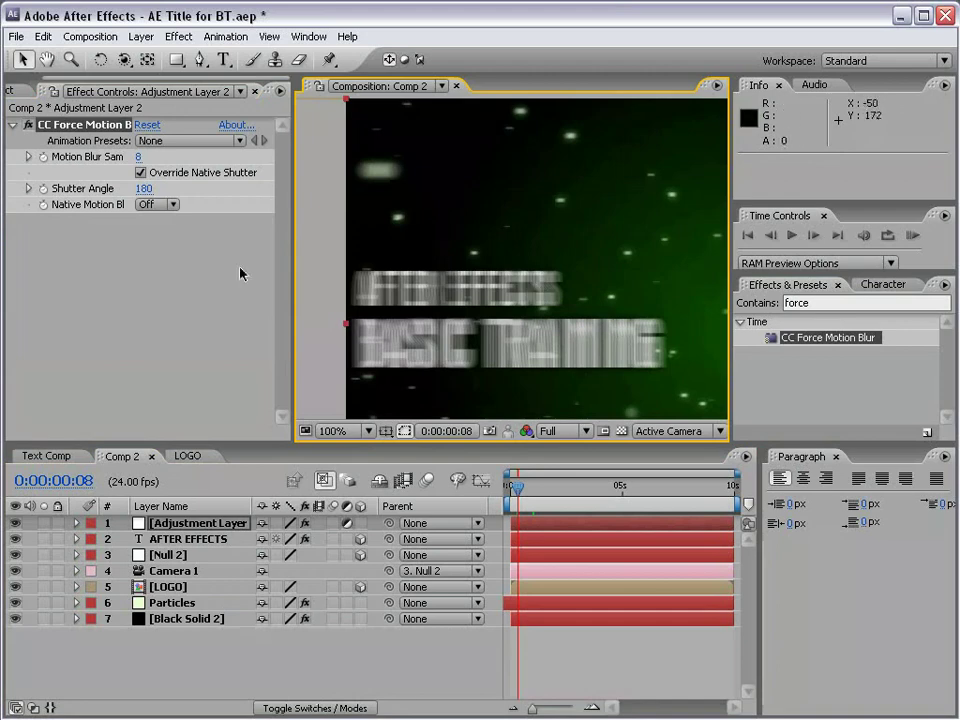
left_click(142, 235)
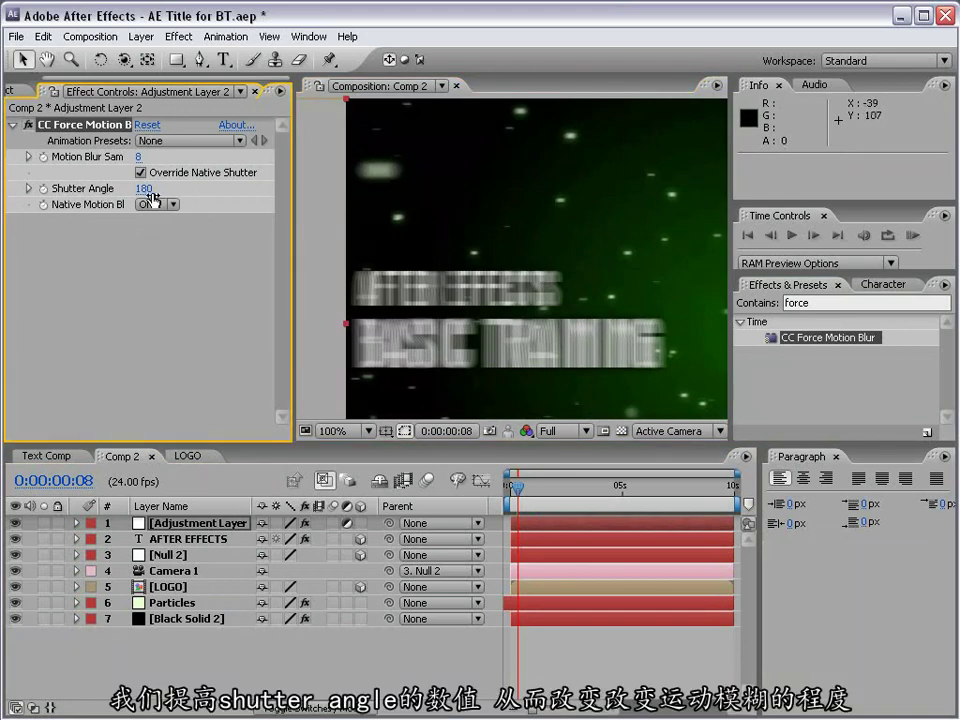
left_click_drag(147, 188, 253, 194)
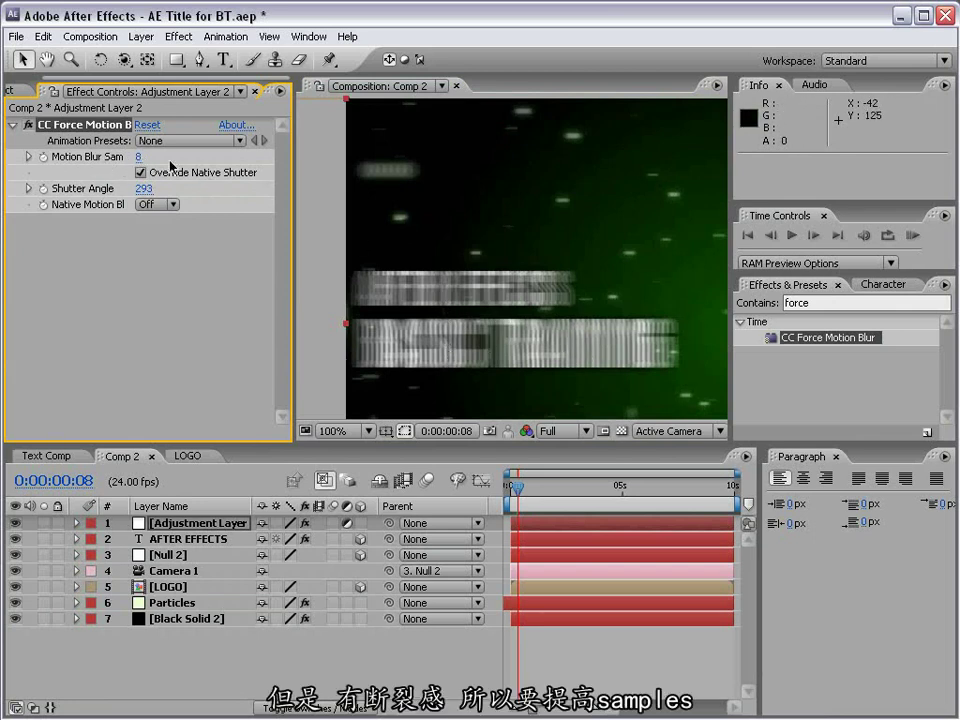
Widen the effect settings area and set Motion Blur Samples to 16 for CC Force Motion Blur.
left_click_drag(294, 250, 347, 250)
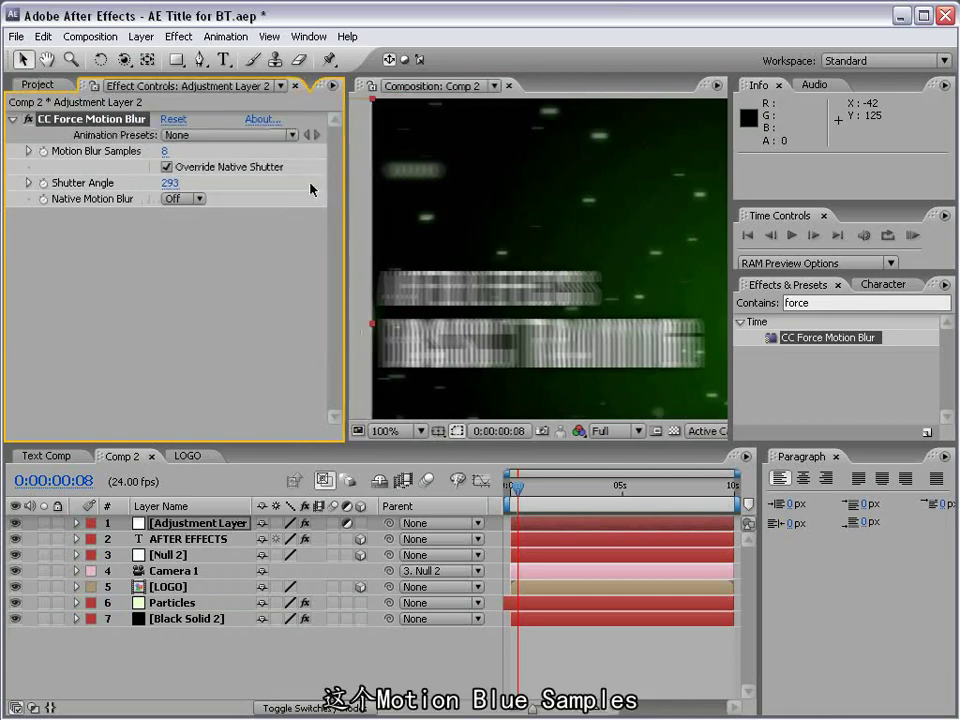
left_click(166, 152)
type("16")
key("Return")
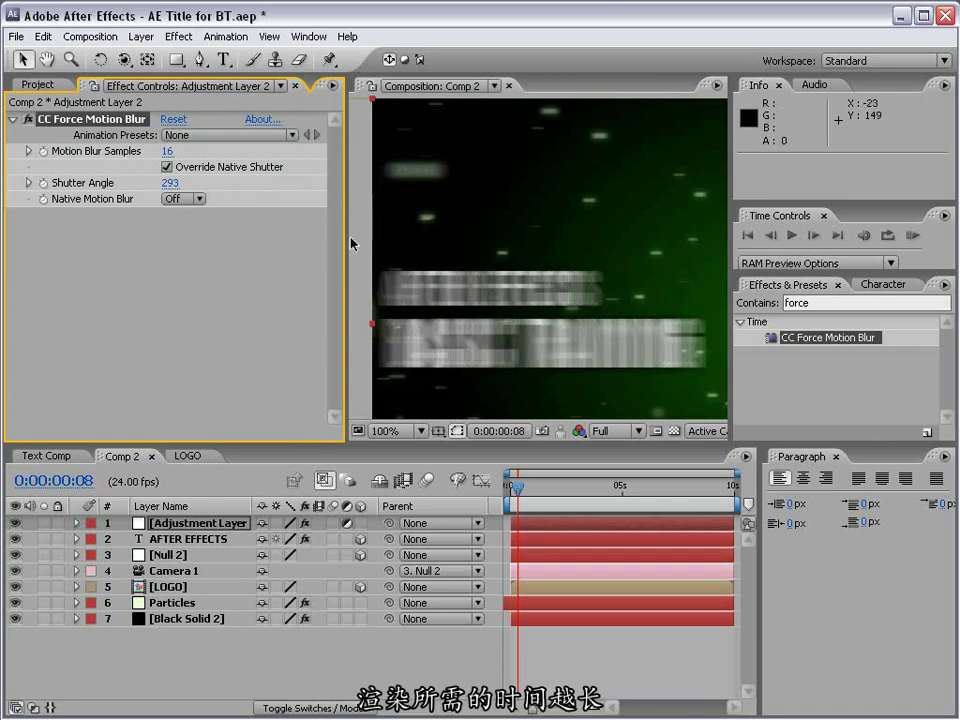
Review the motion-blurred fly-through at 50% zoom, checking 0:00:02:09 and 0:00:04:00 and replaying it from the start.
left_click_drag(354, 242, 222, 242)
scroll(425, 234, "down", 2)
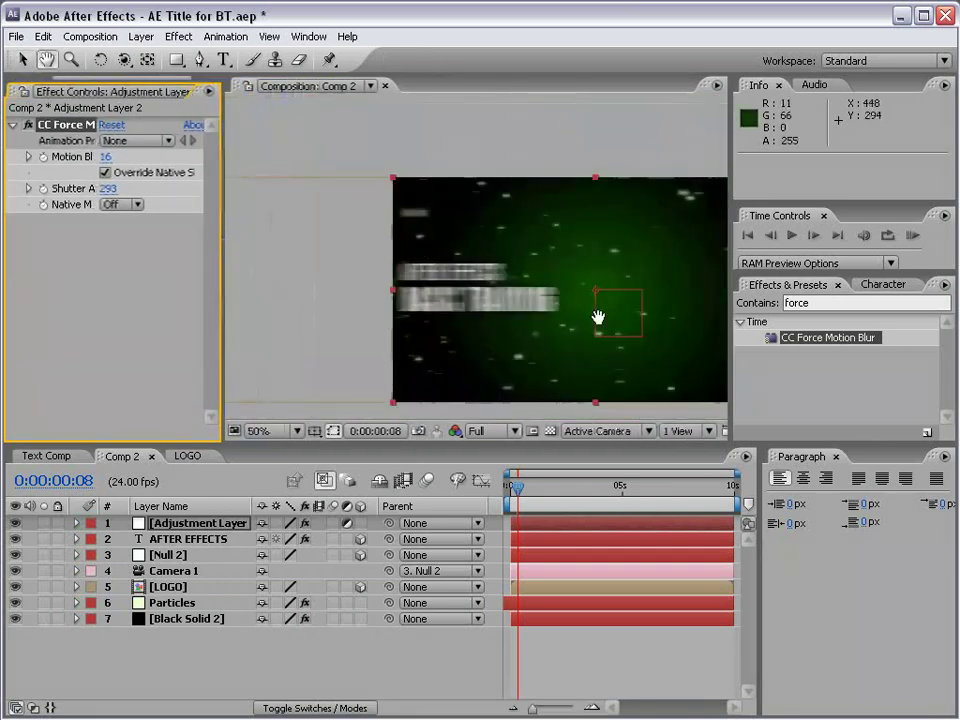
left_click_drag(598, 317, 456, 298)
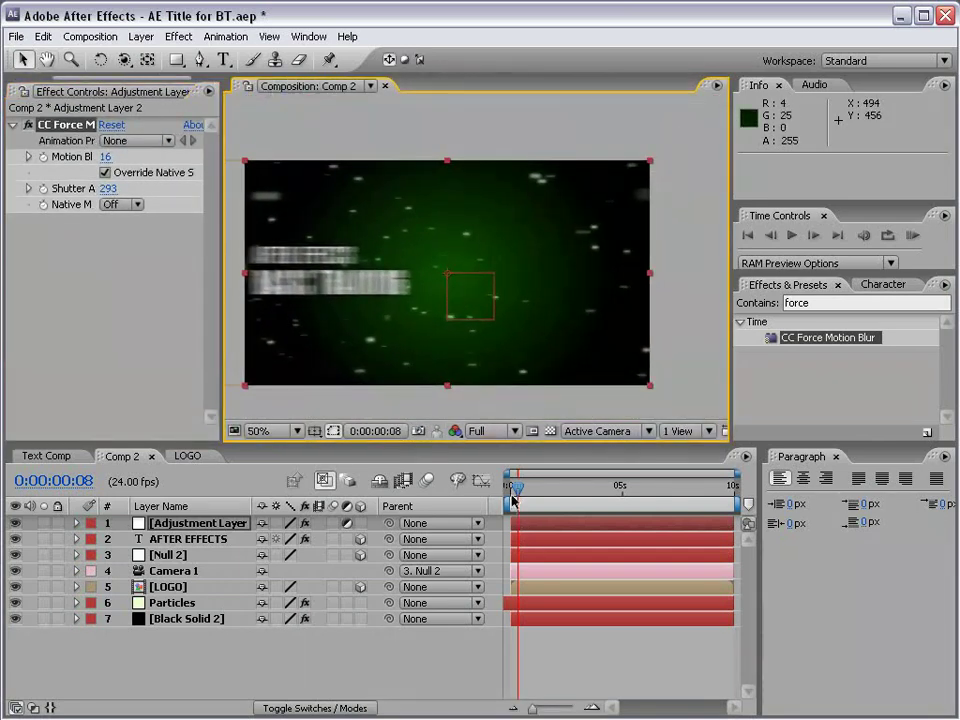
left_click_drag(513, 497, 565, 494)
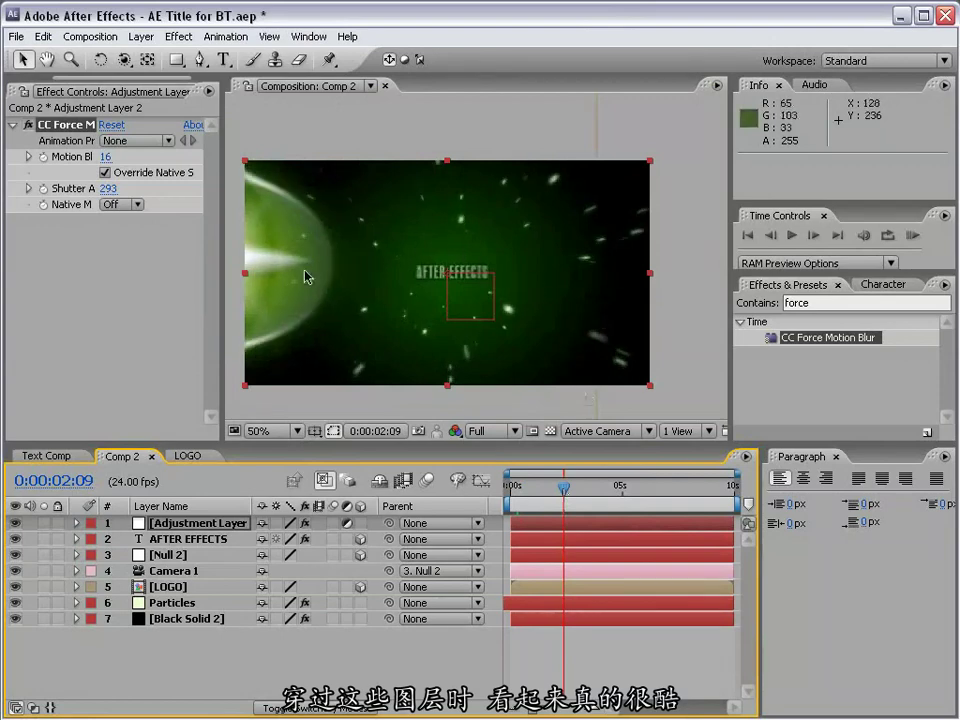
key("period")
key("comma")
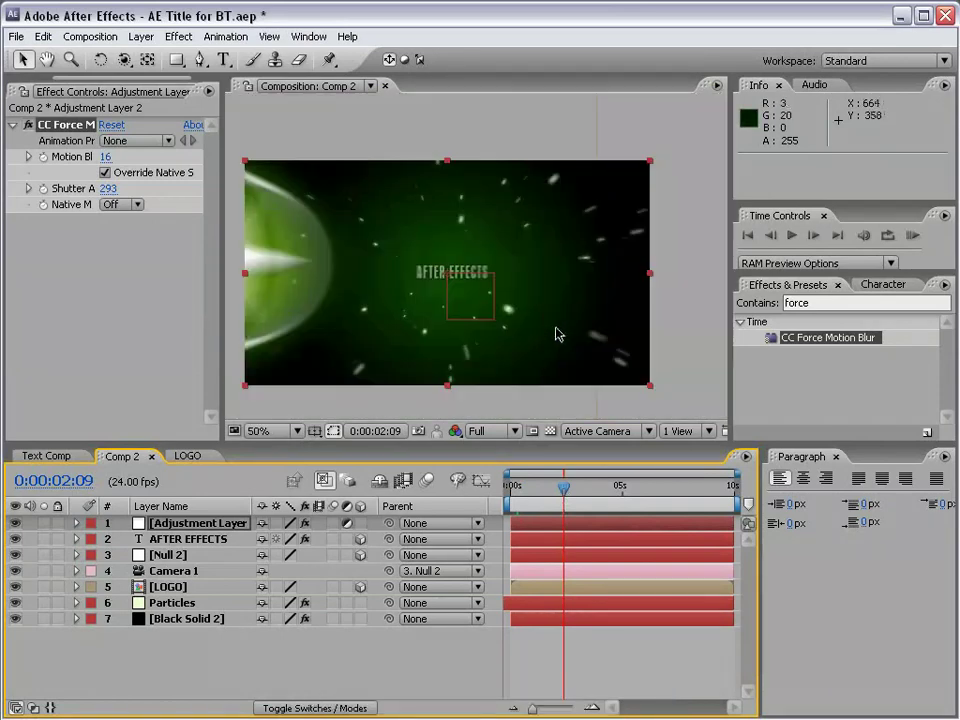
left_click_drag(557, 487, 603, 491)
left_click(629, 643)
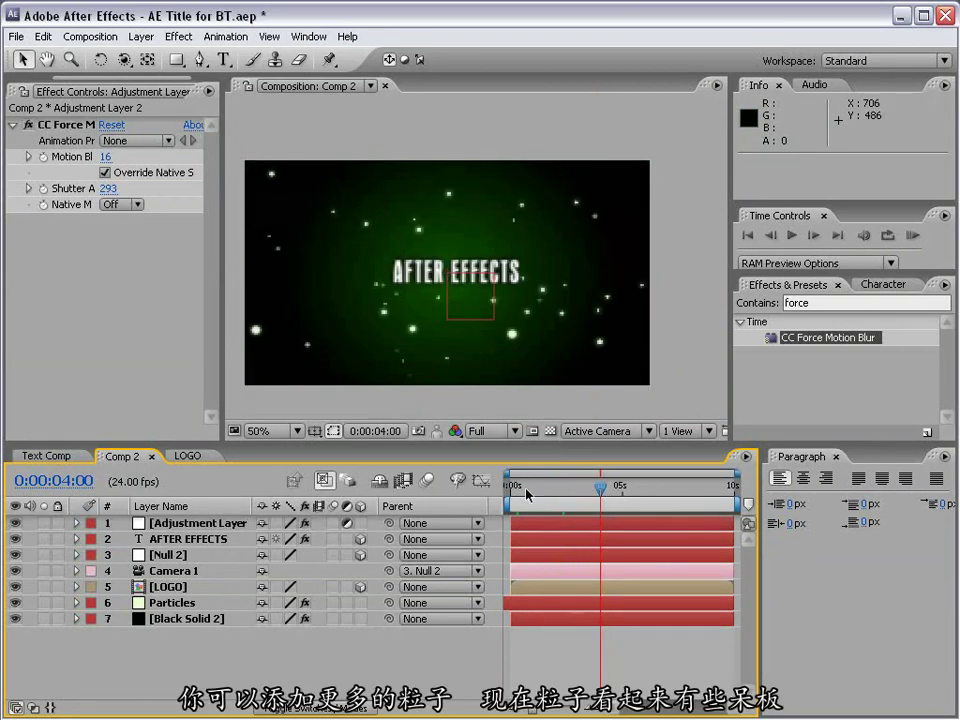
key("Home")
key("space")
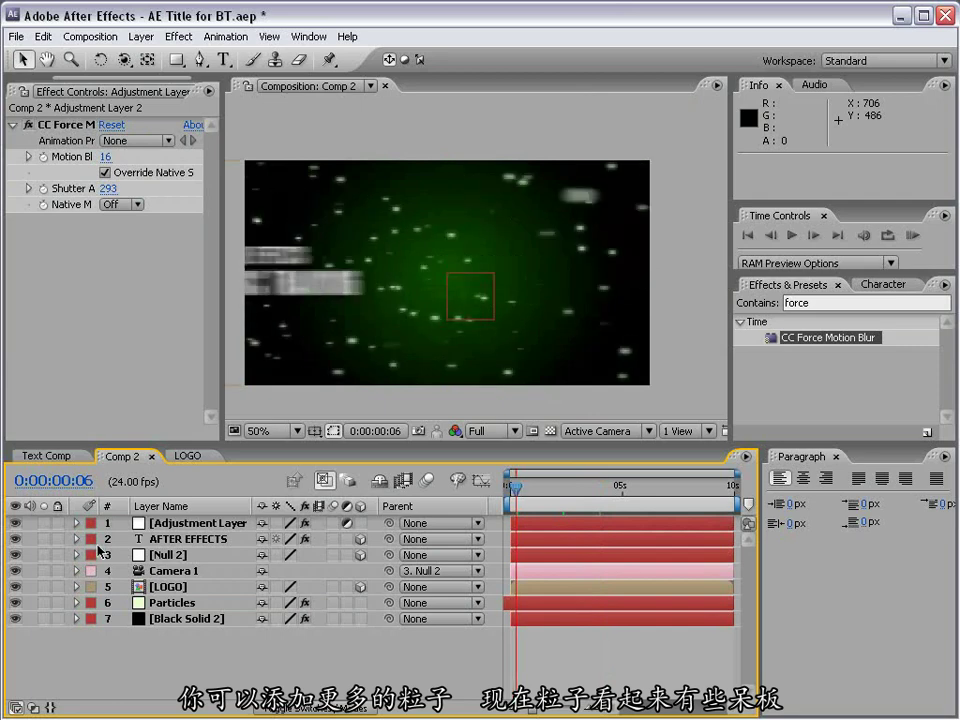
Turn off visibility of the motion blur adjustment layer and move the current time to 0:00:01:22.
left_click(190, 523)
left_click(14, 523)
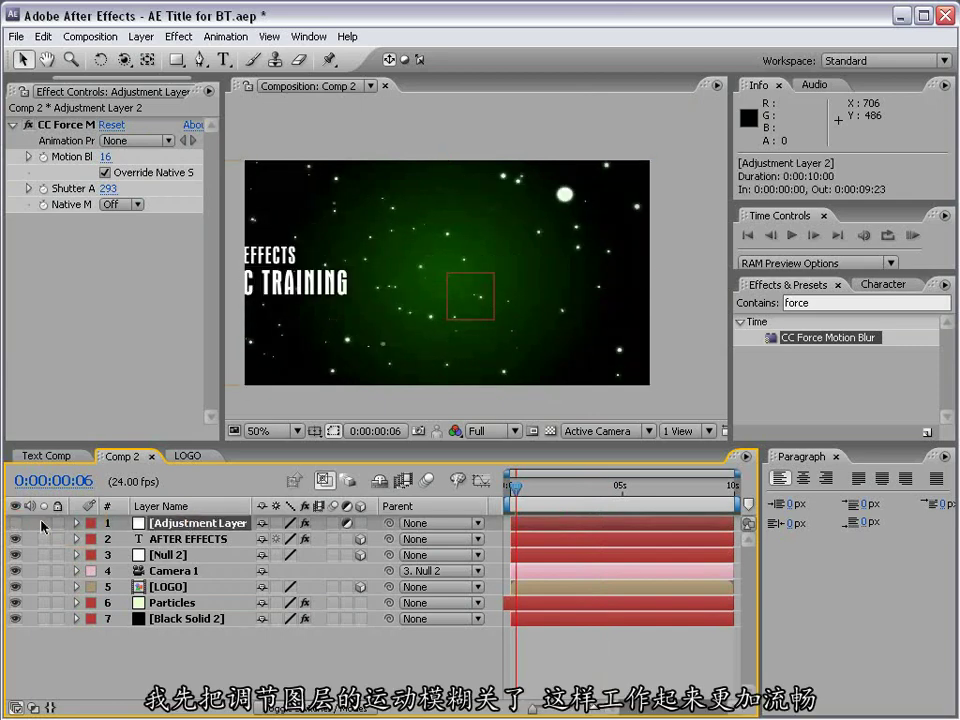
left_click_drag(515, 487, 553, 489)
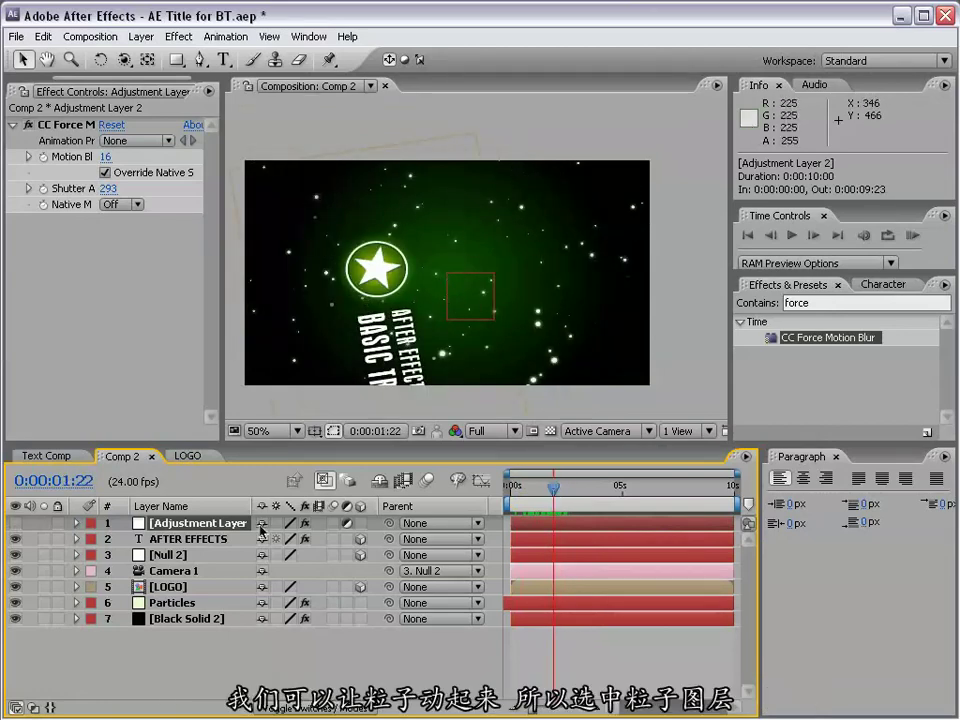
Set the Particles layer's CC Particle World Physics Animation to Vortex and its Velocity to 0.09.
left_click(172, 603)
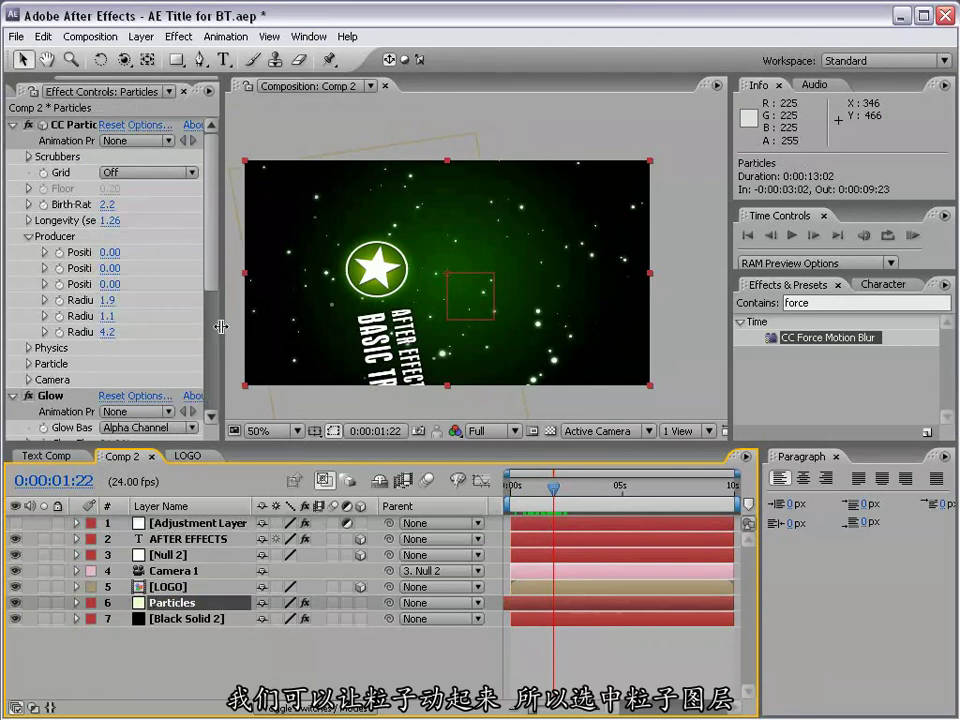
left_click_drag(220, 327, 344, 327)
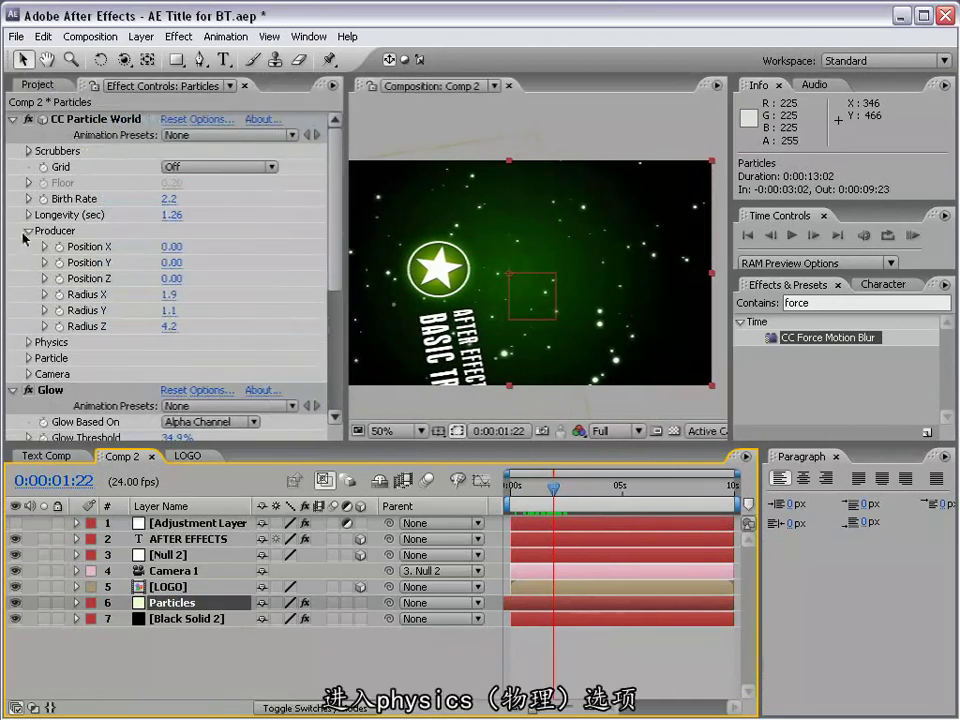
left_click(28, 232)
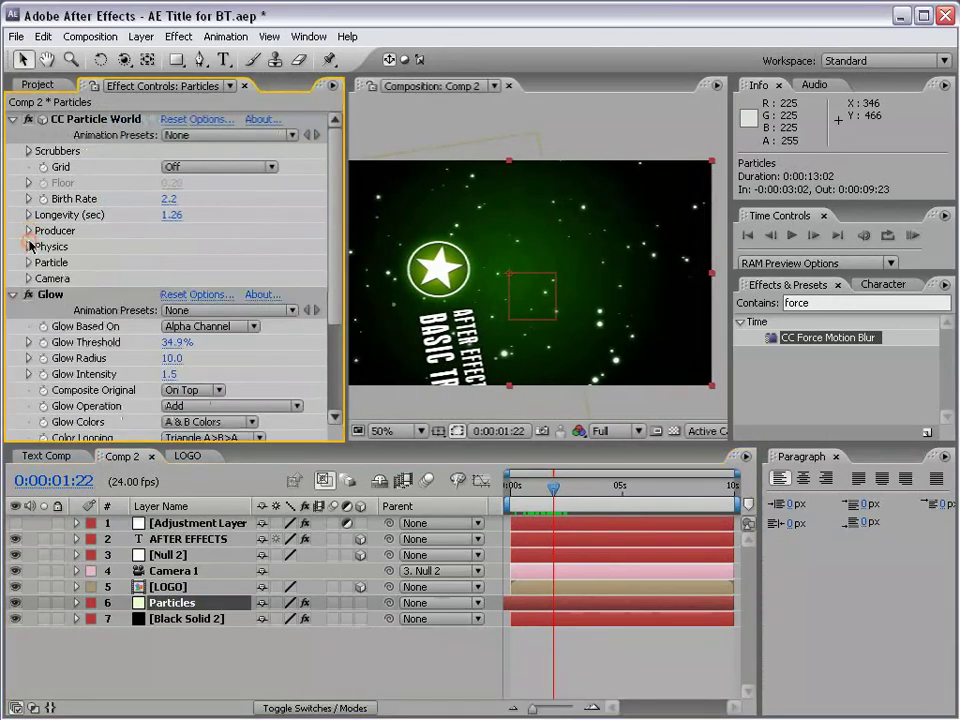
left_click(29, 248)
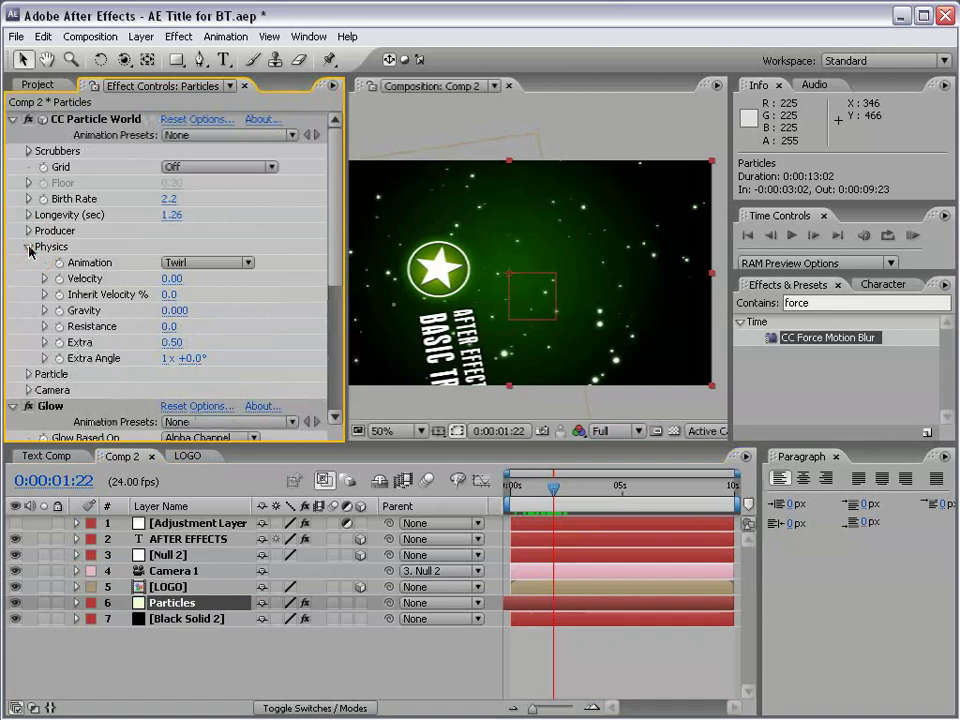
left_click(190, 263)
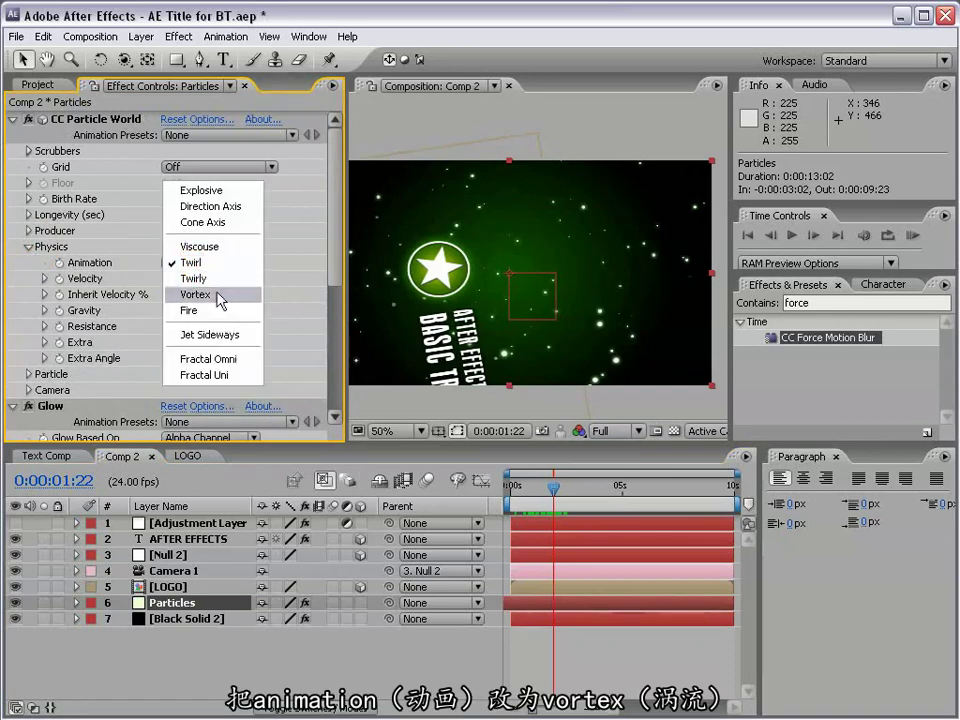
left_click(217, 294)
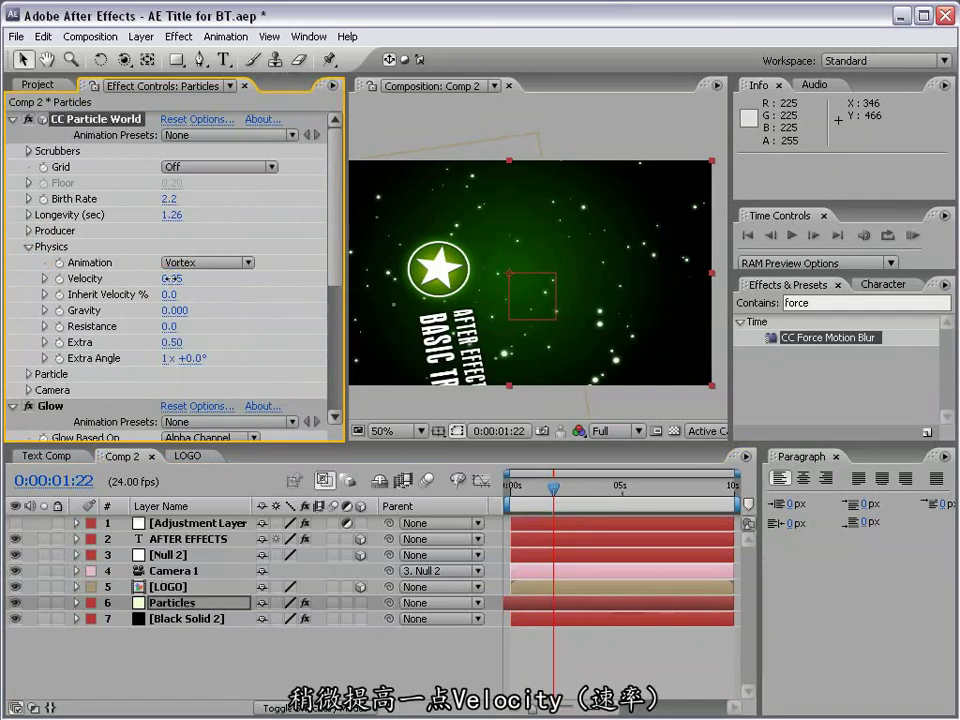
left_click_drag(172, 279, 173, 279)
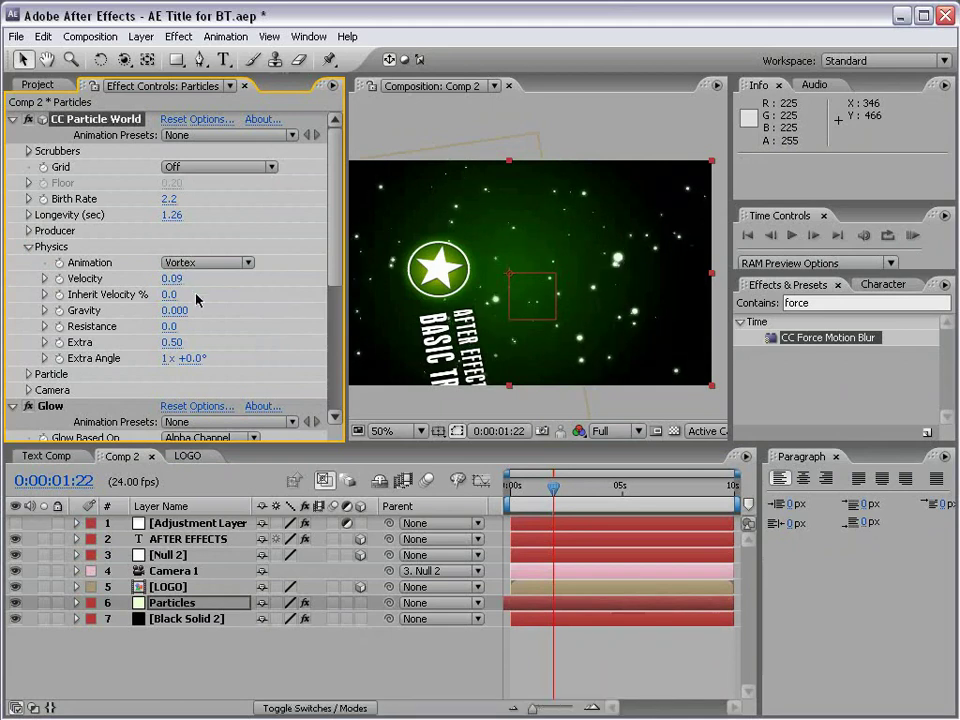
Check the particle motion at 0:00:01:07 and reduce the CC Particle World Velocity to 0.02.
mouse_move(558, 484)
left_mouse_down()
mouse_move(549, 484)
mouse_move(585, 484)
mouse_move(540, 484)
left_mouse_up()
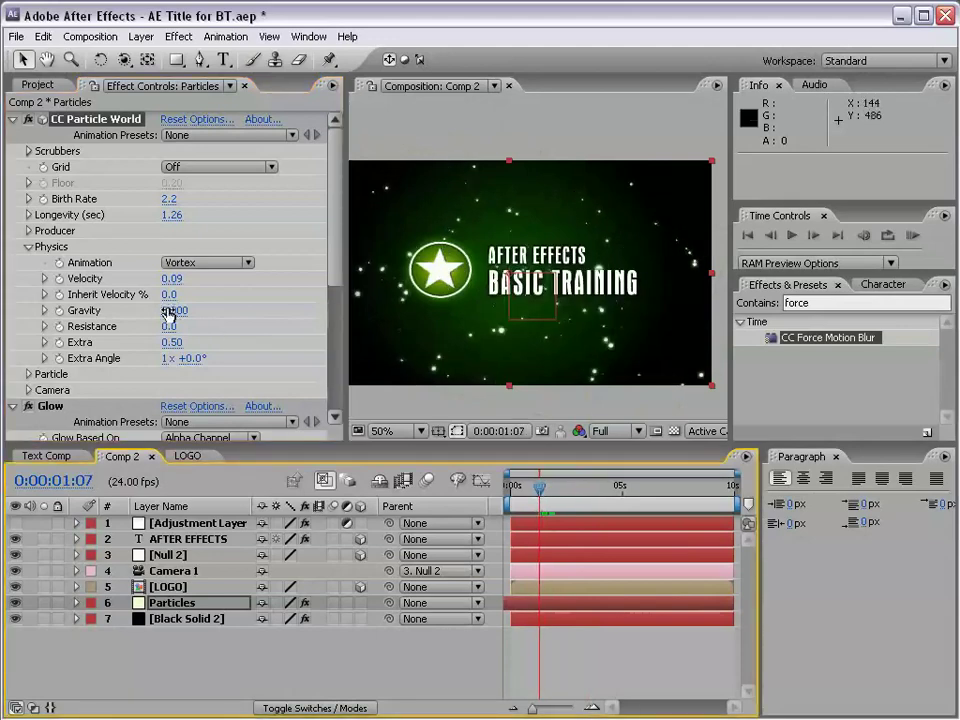
left_click(176, 279)
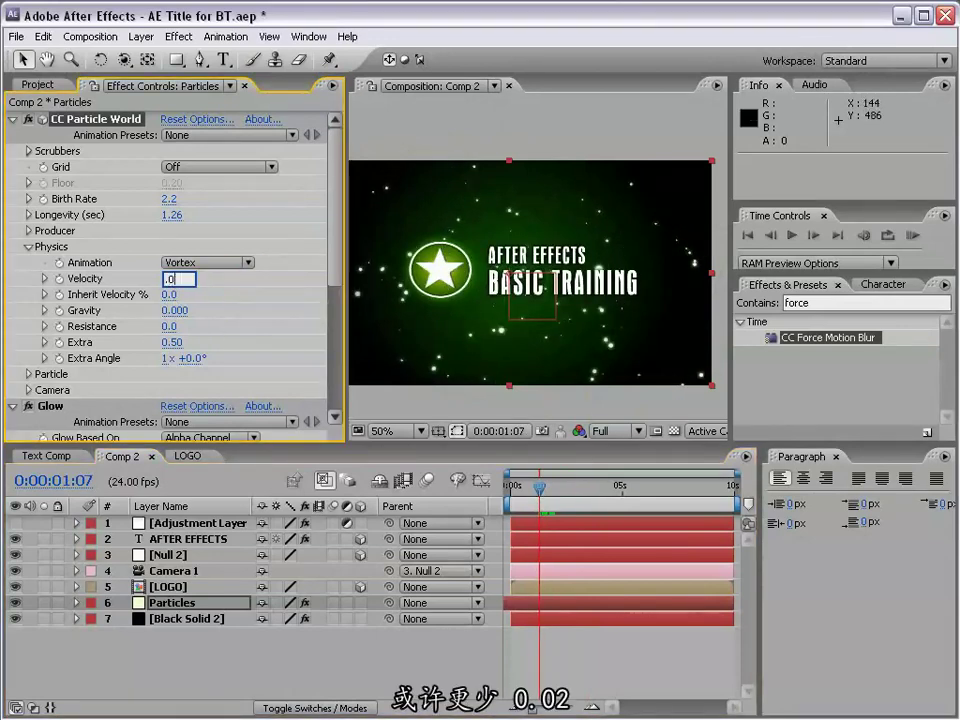
type(".02")
key("Return")
left_click_drag(540, 486, 577, 500)
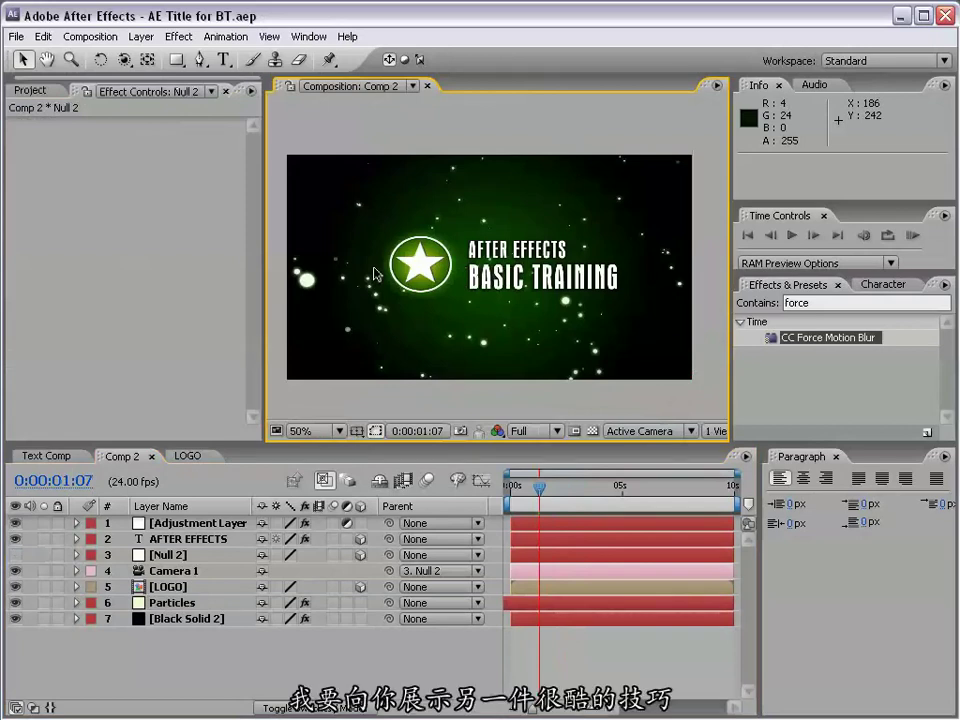
Save the project and expand the Transform properties of the Null 2 layer.
left_click(598, 673)
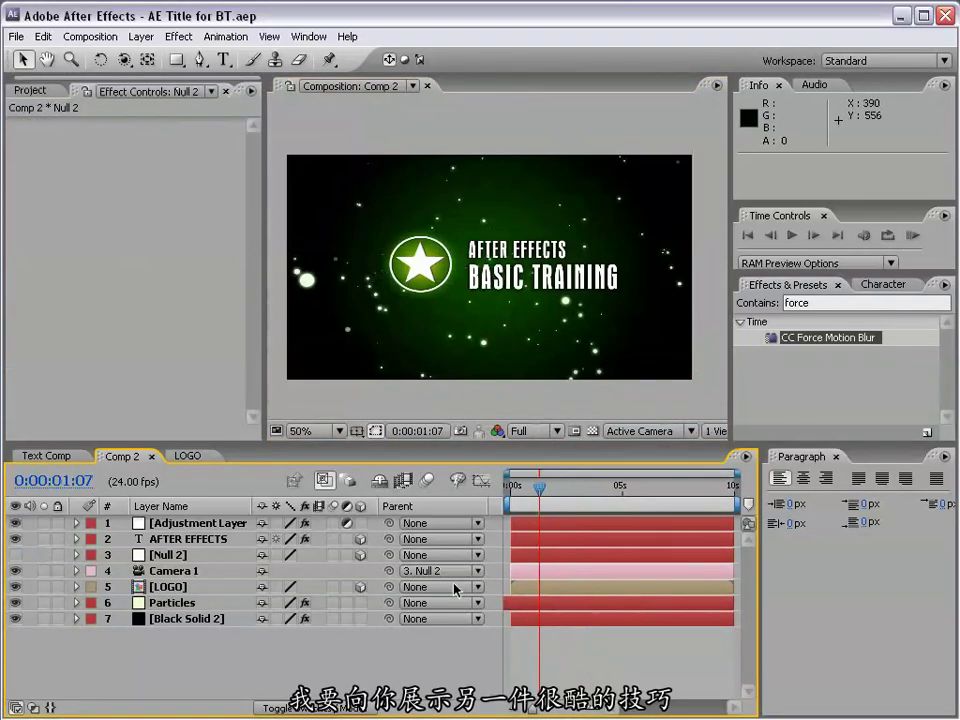
left_click(214, 554)
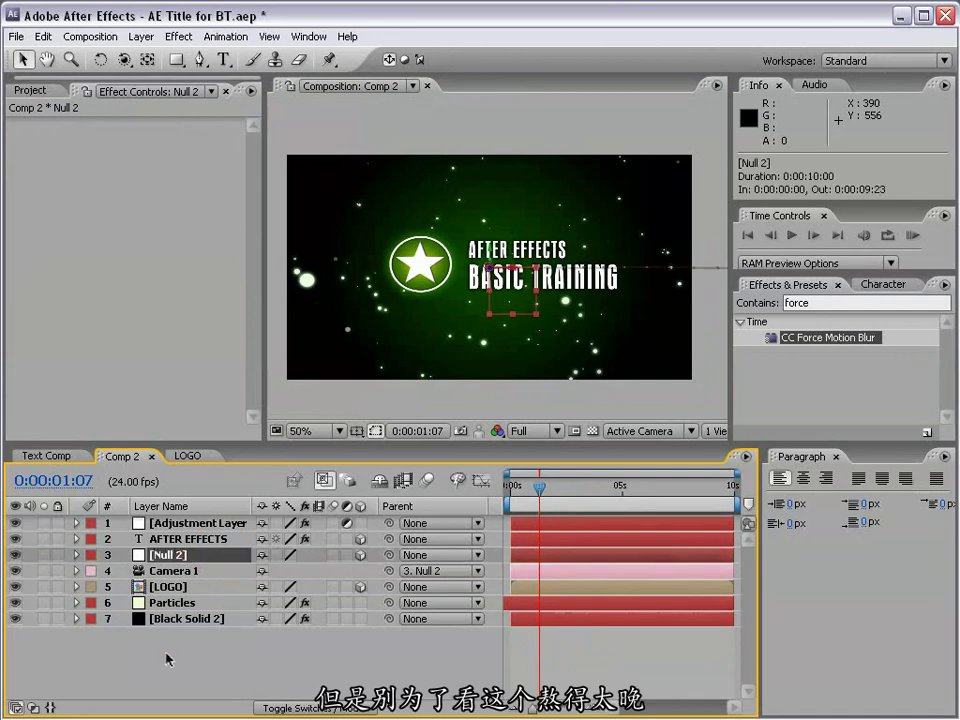
key("ctrl+s")
left_click(90, 555)
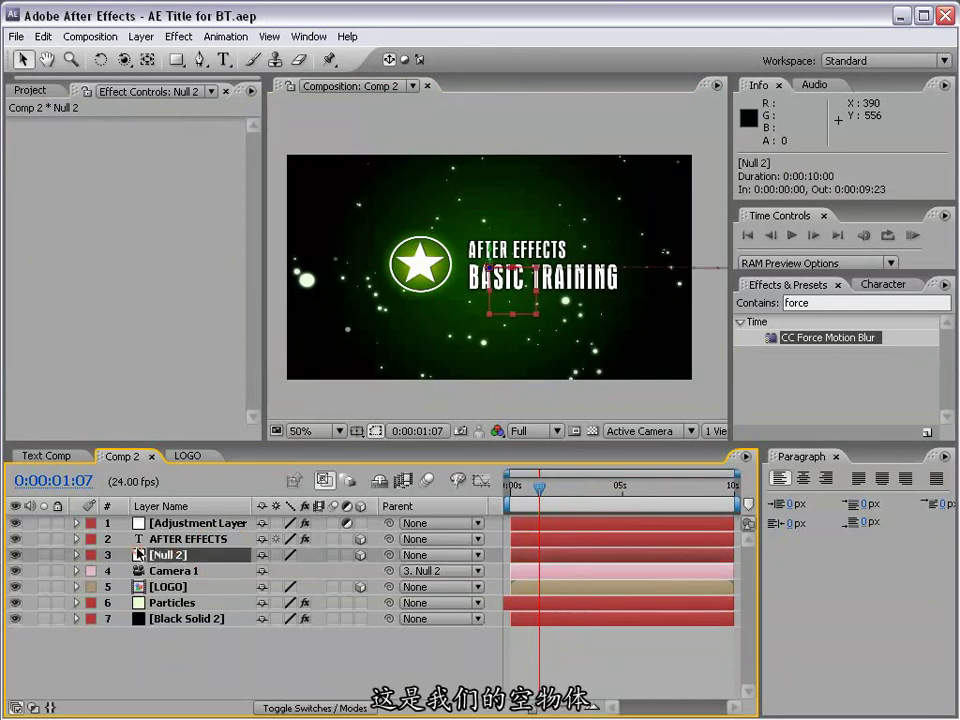
left_click(76, 554)
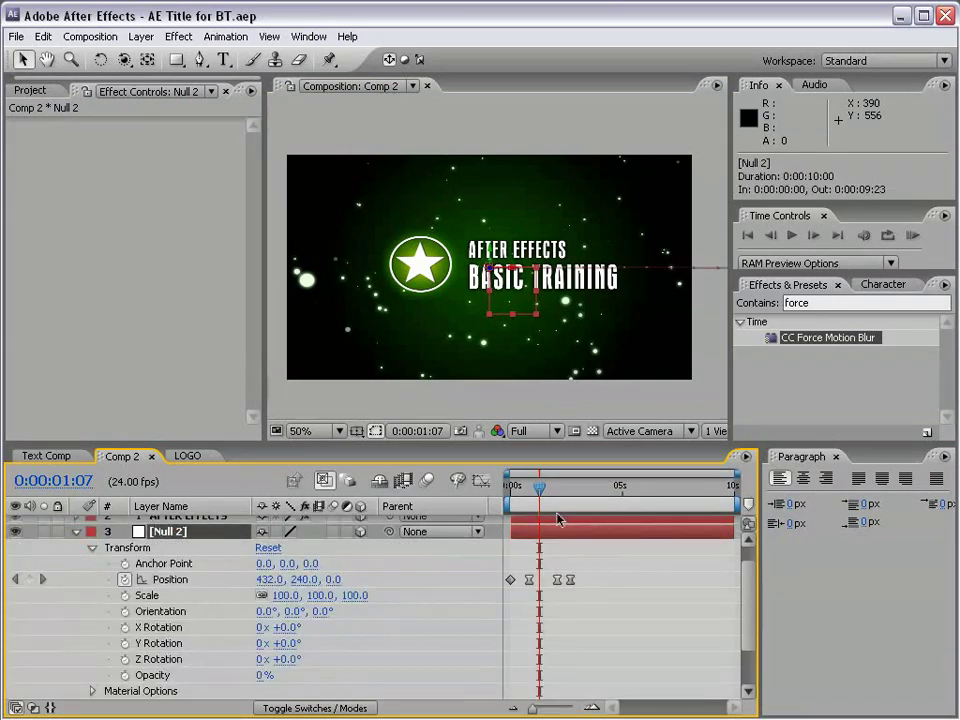
Add Position and Orientation keyframes to Null 2 at 0:00:03:18 to hold on the AFTER EFFECTS title.
left_click_drag(540, 488, 573, 501)
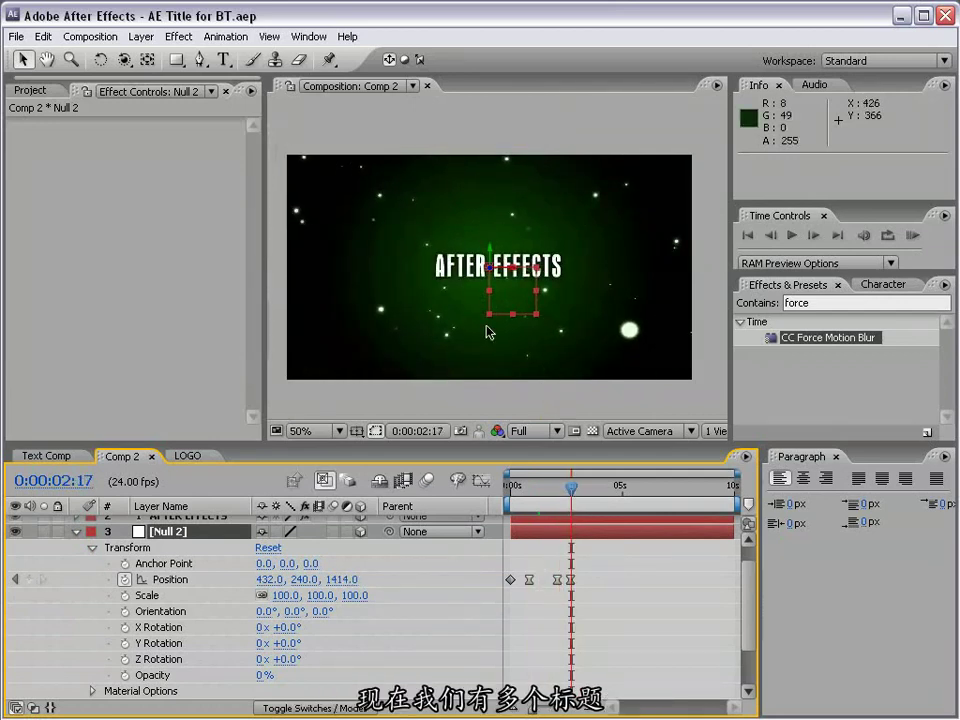
left_click_drag(571, 488, 597, 495)
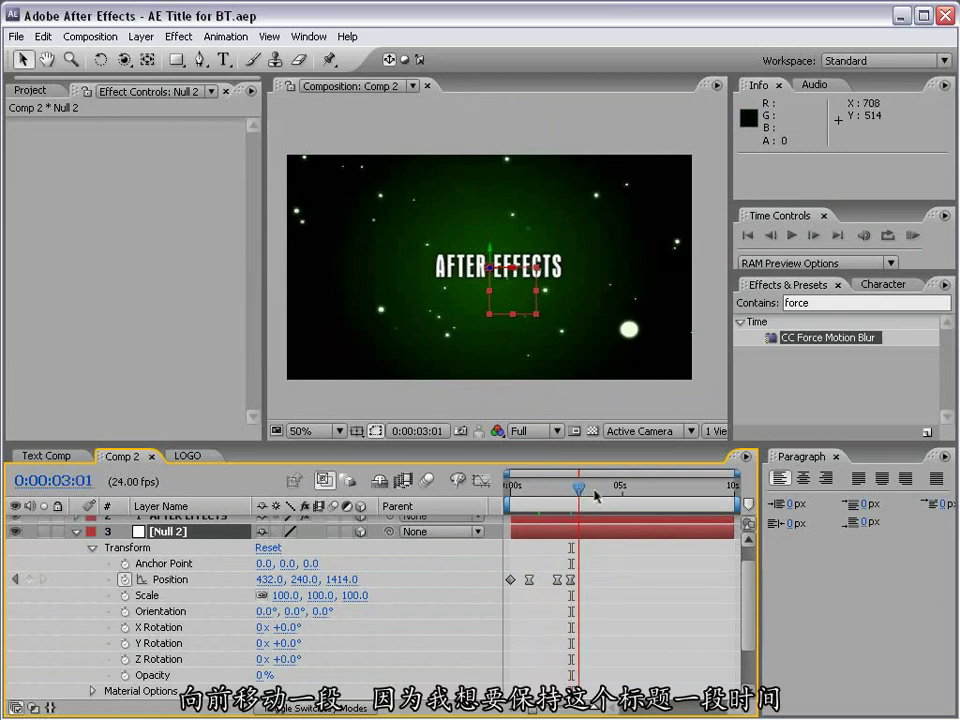
left_click(29, 579)
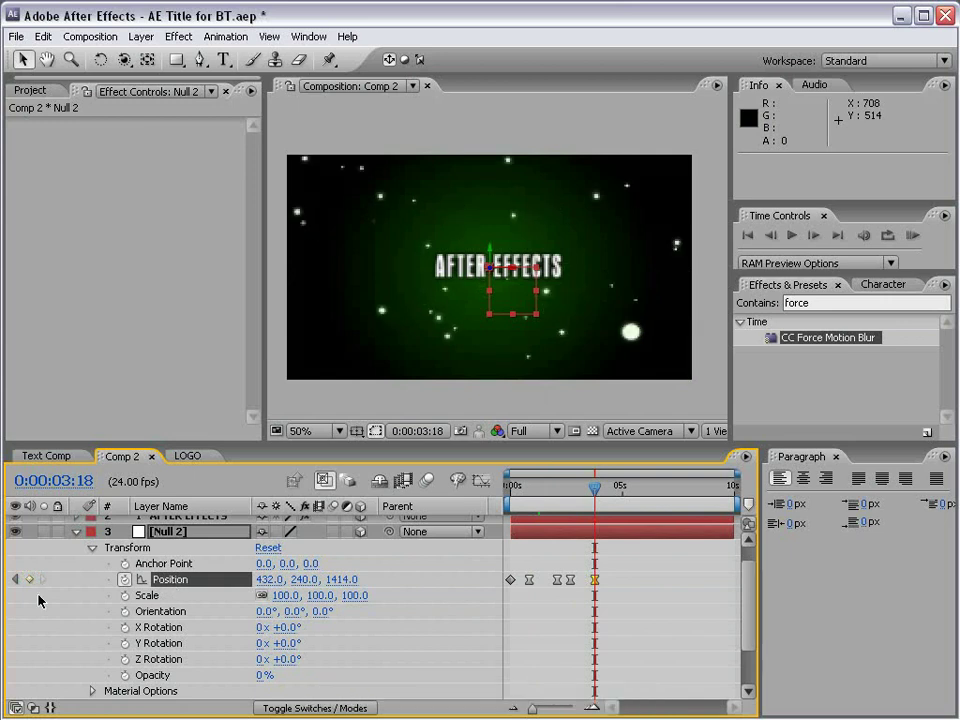
left_click(124, 612)
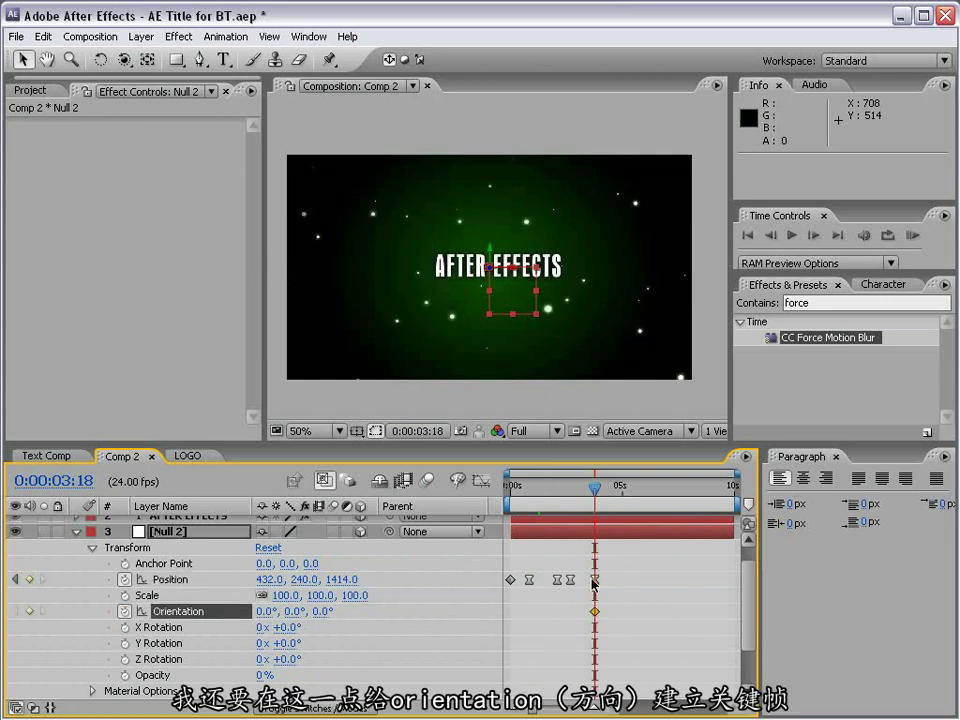
Hide the motion blur adjustment layer again and move the current time to 0:00:04:15.
left_click(516, 488)
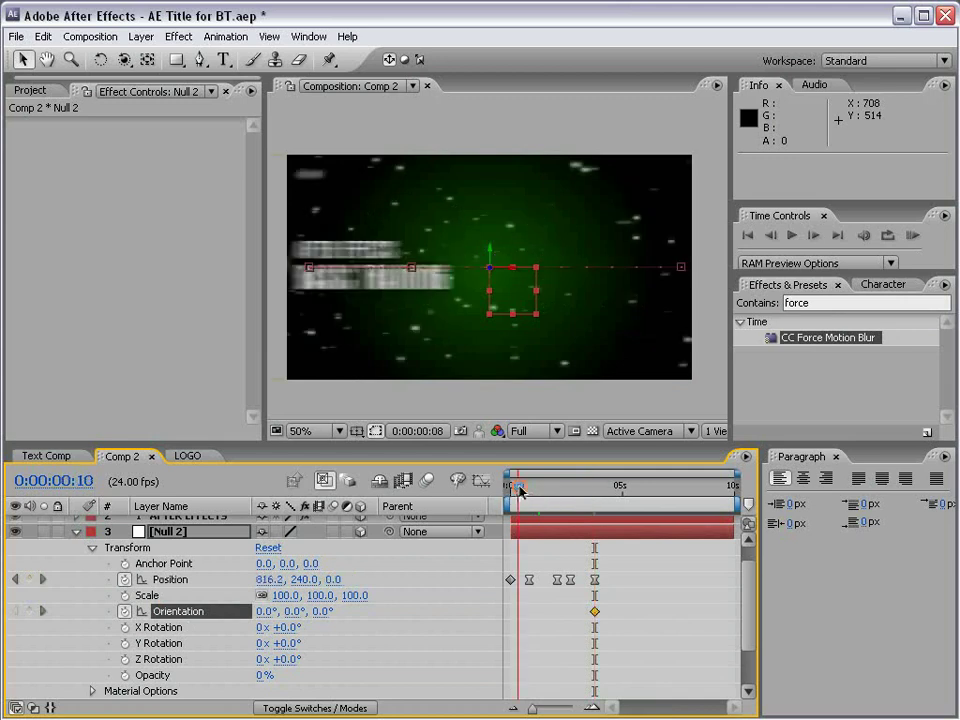
left_click_drag(751, 594, 752, 586)
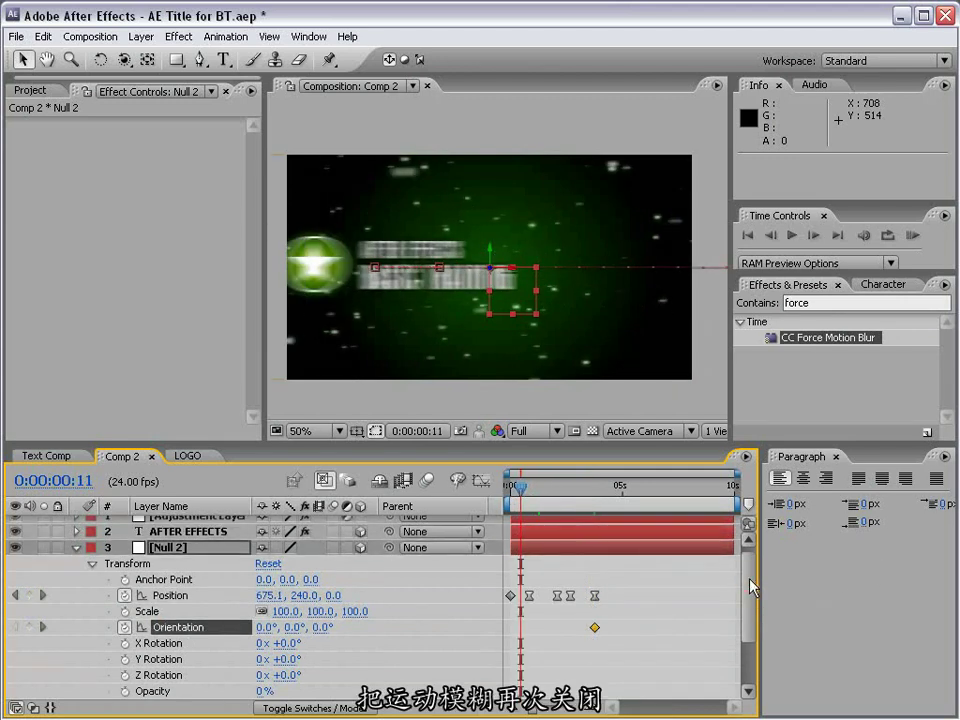
scroll(470, 540, "up", 1)
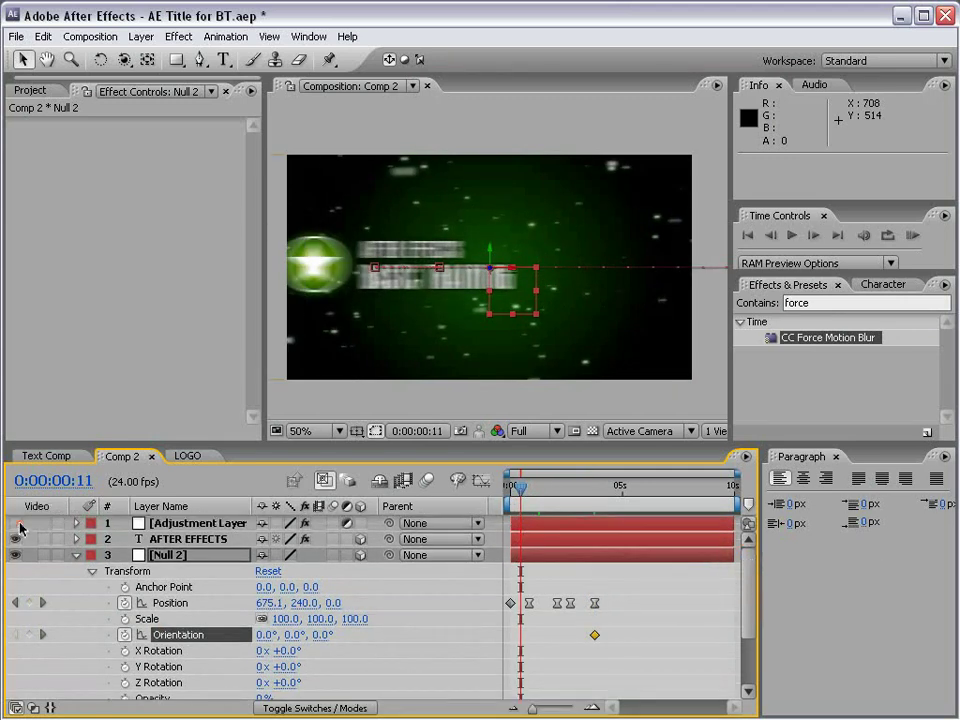
left_click(15, 523)
left_click_drag(521, 486, 612, 479)
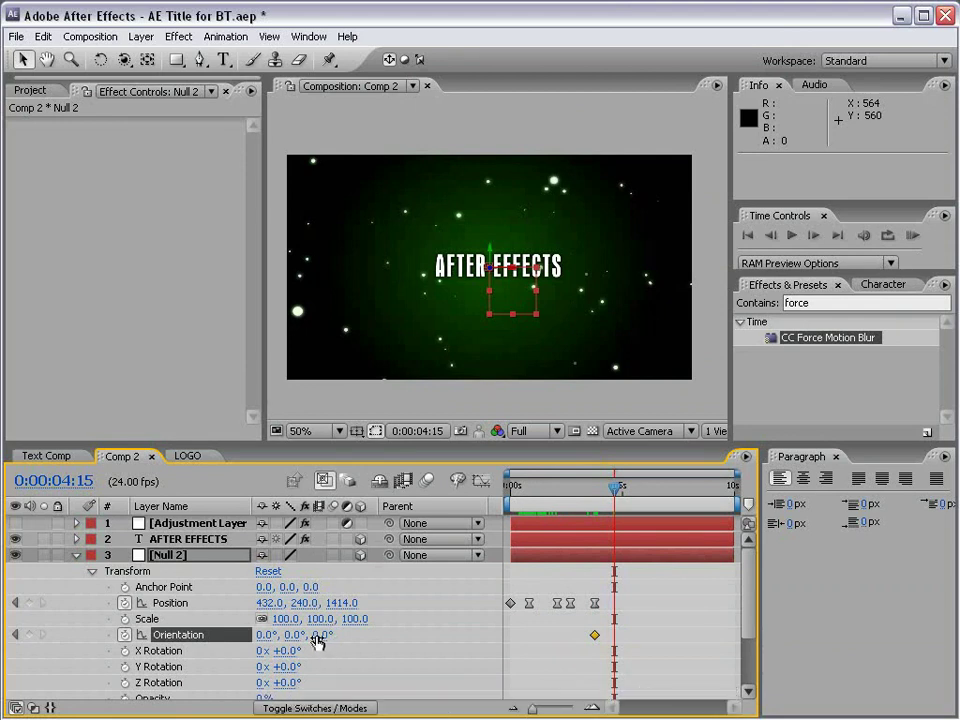
Try rotating Null 2's Orientation on each axis at 0:00:04:15, including Z at 89°, and undo the changes.
left_click_drag(317, 641, 395, 630)
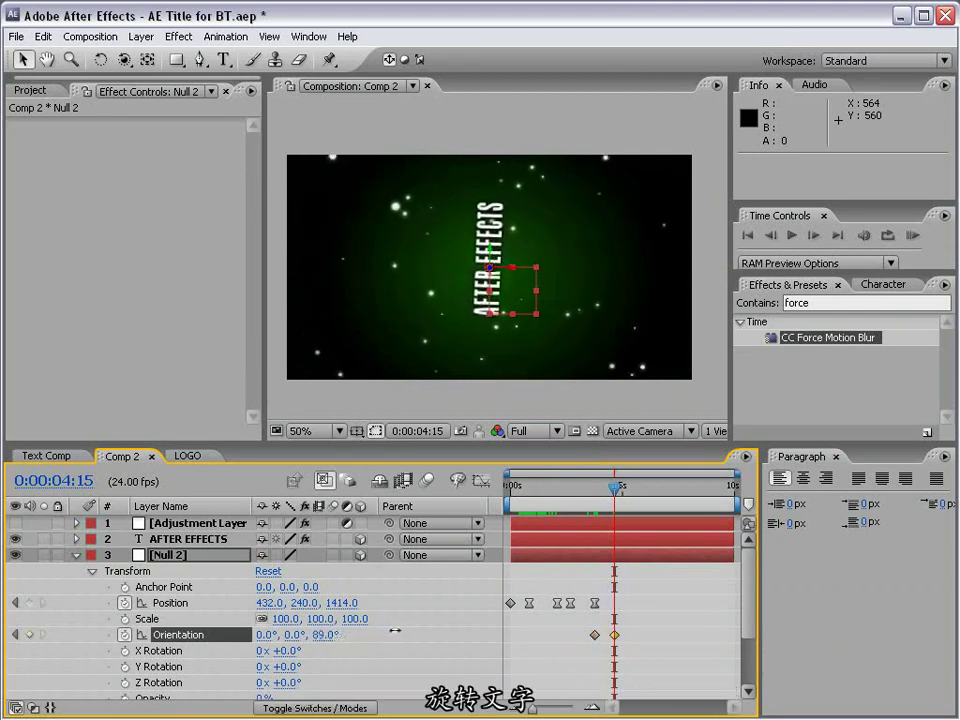
left_click_drag(290, 635, 260, 636)
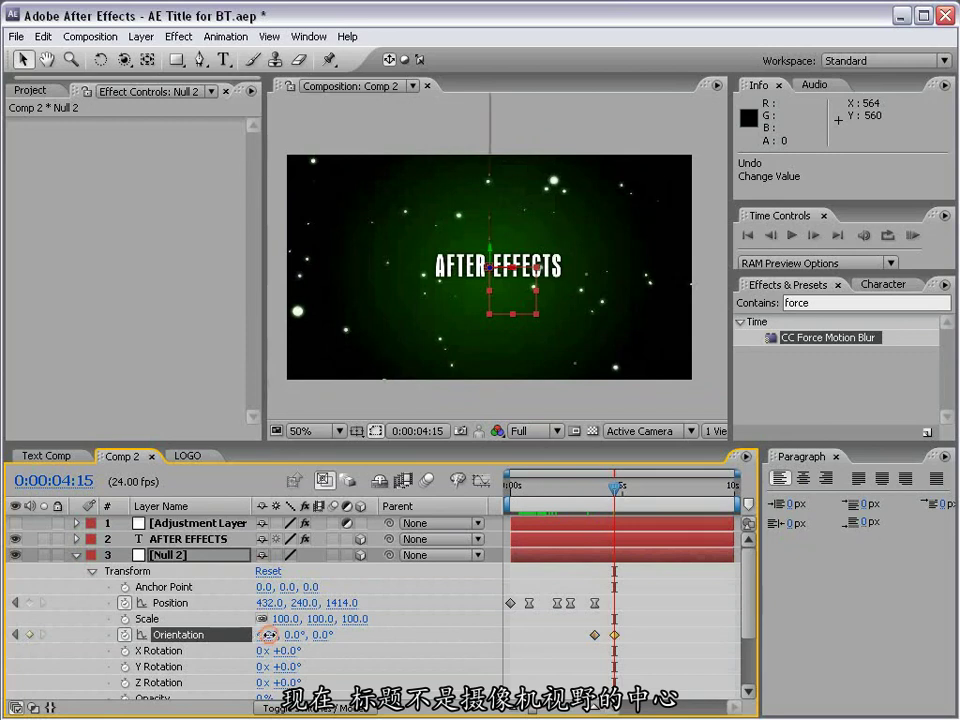
mouse_move(262, 636)
left_mouse_down()
mouse_move(292, 630)
mouse_move(295, 618)
mouse_move(260, 625)
left_mouse_up()
key("ctrl+z")
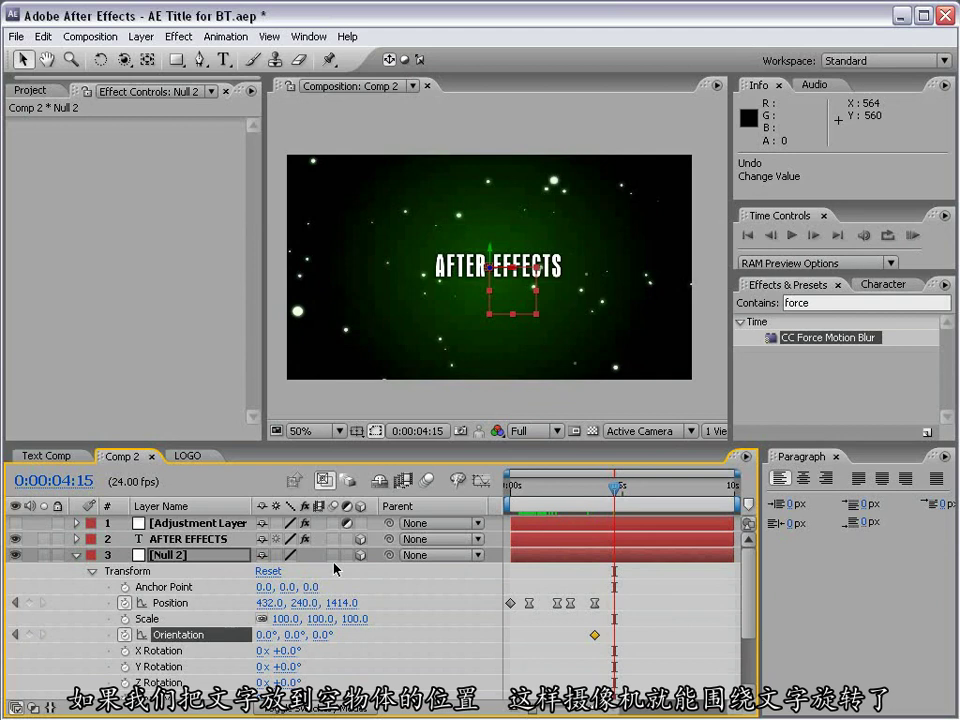
Save the project, then enlarge the composition viewer and switch it to the Top view.
key("ctrl+s")
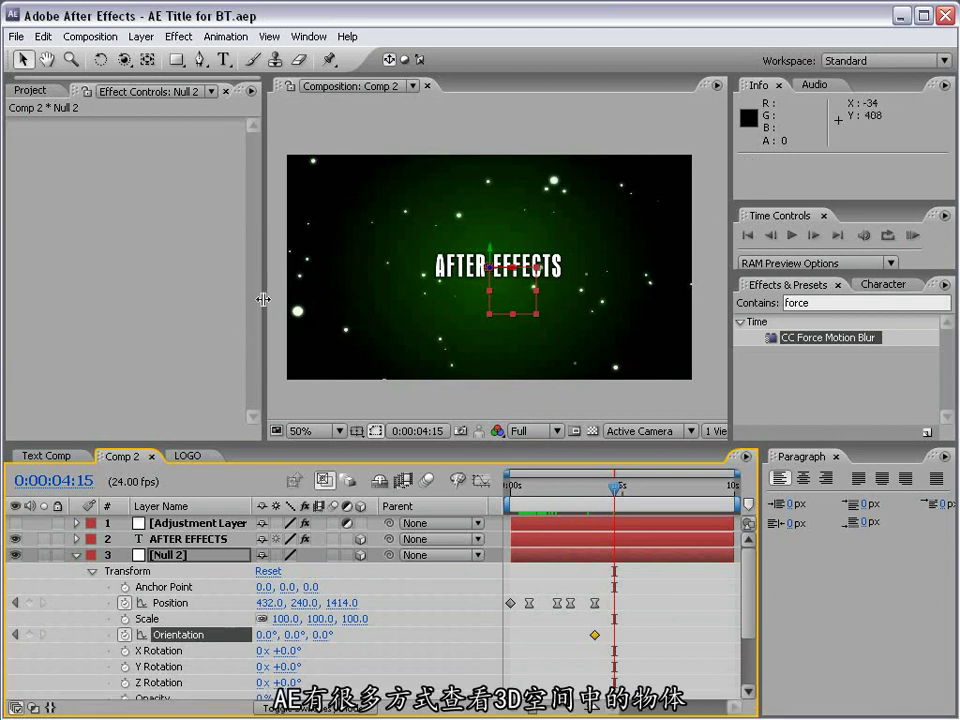
left_click_drag(264, 300, 183, 300)
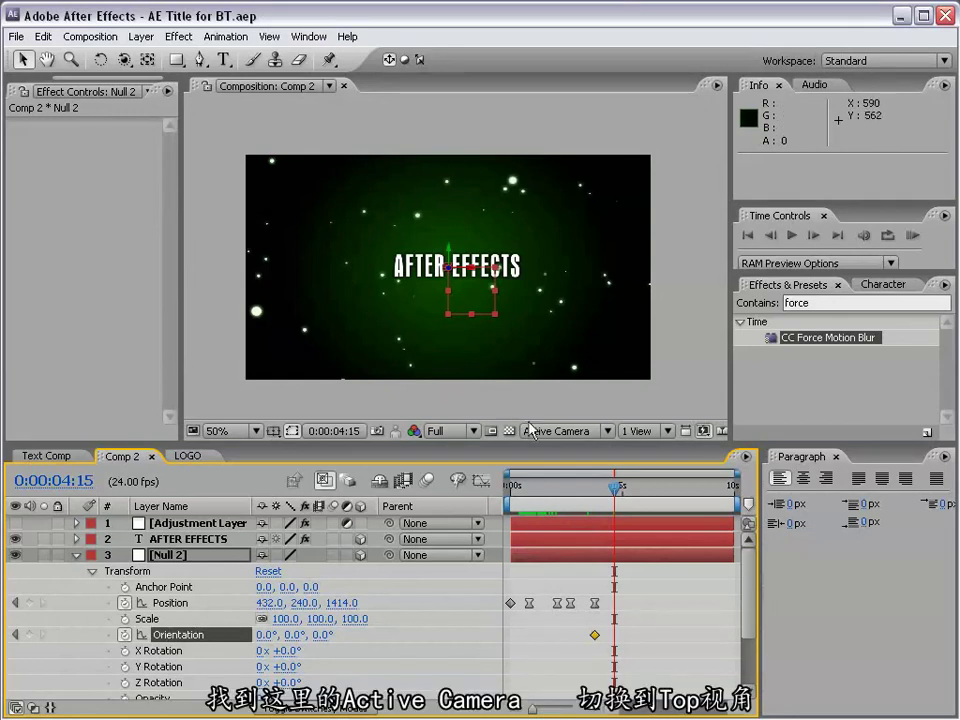
left_click(560, 432)
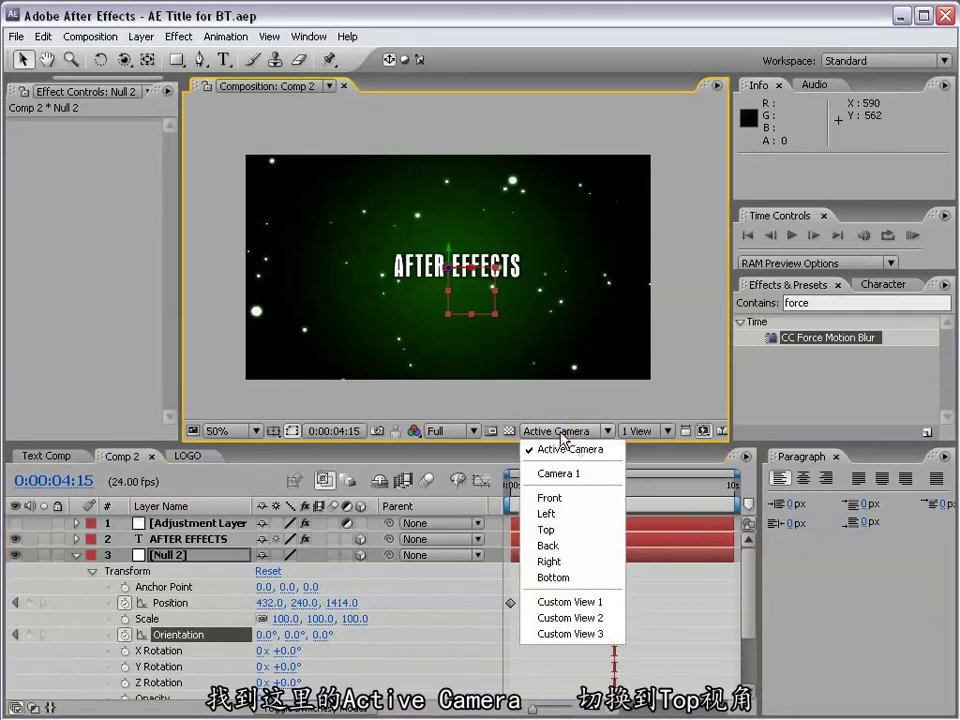
left_click(547, 530)
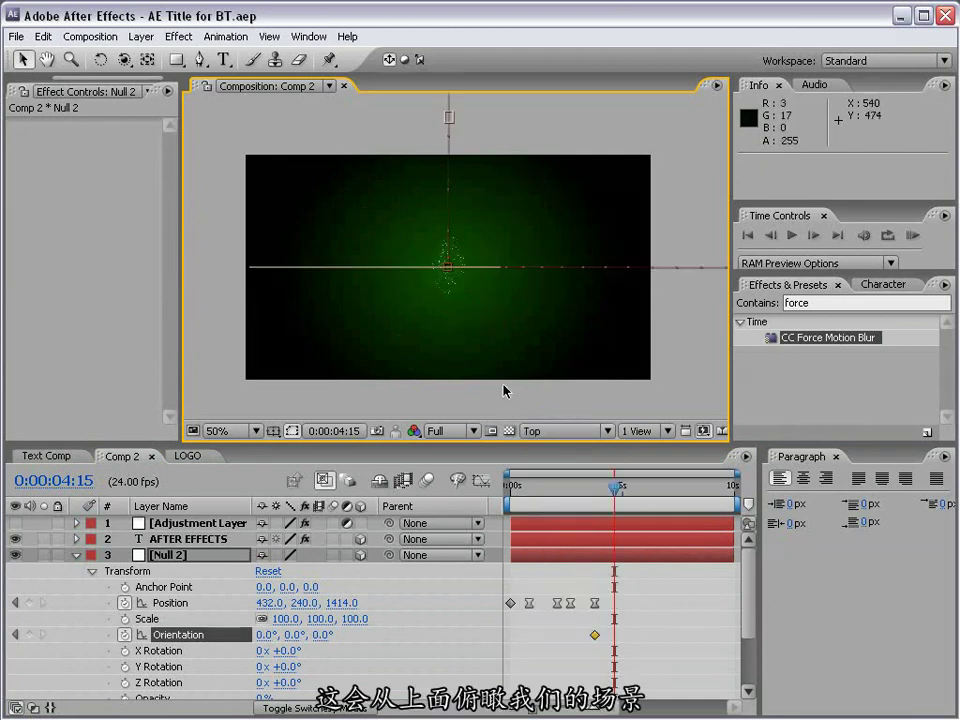
key("slash")
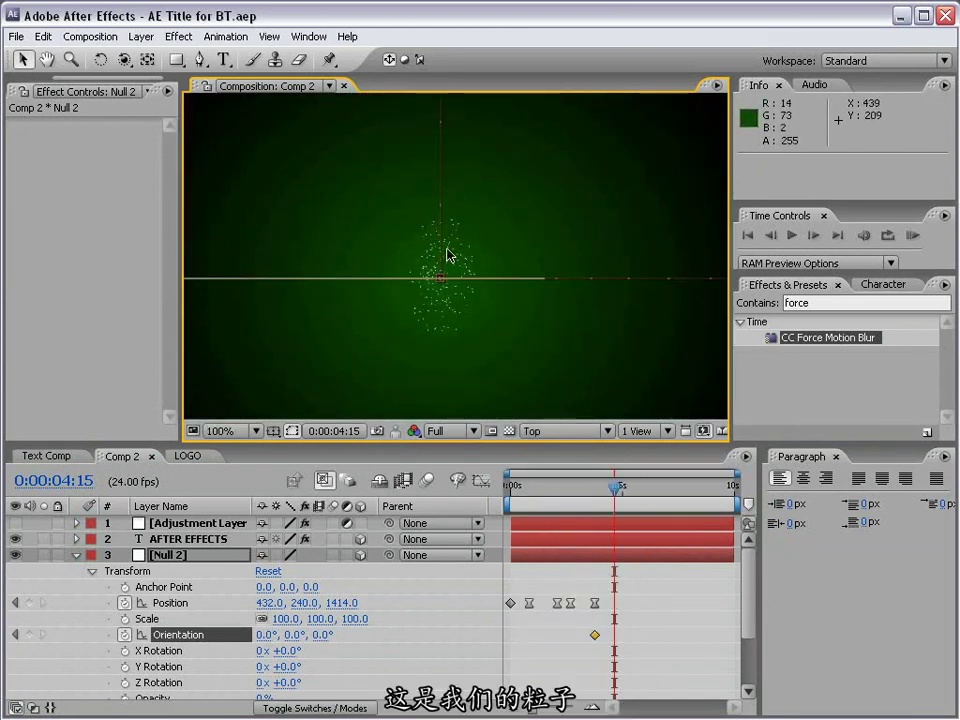
key("h")
left_click_drag(474, 242, 477, 264)
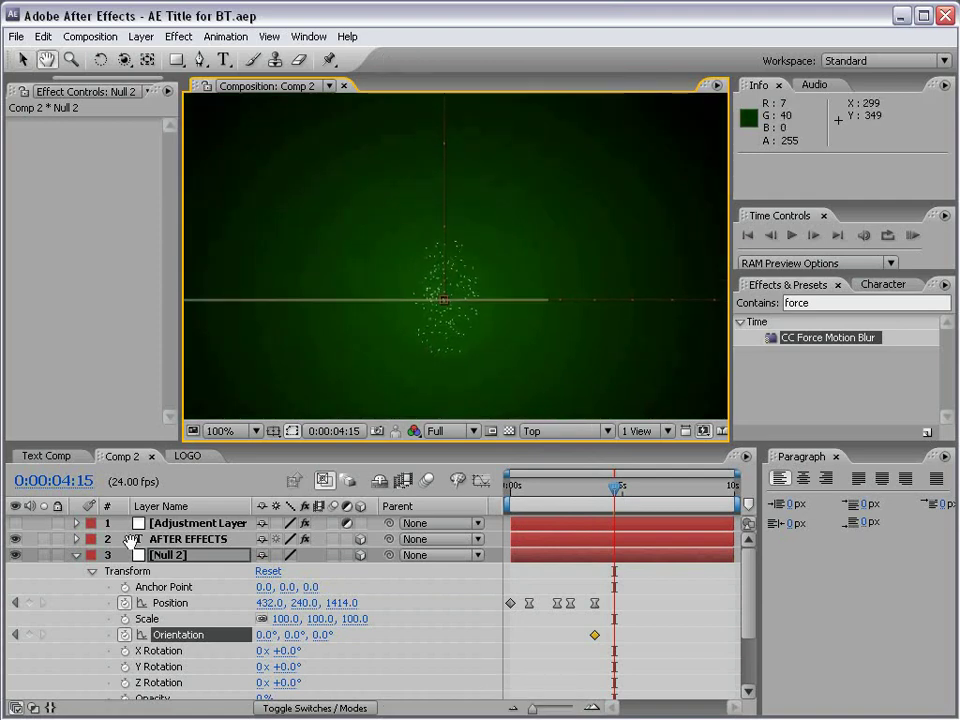
Collapse Null 2 and examine where the AFTER EFFECTS, LOGO and Particles layers and the camera sit in the Top view.
left_click(76, 555)
left_click(181, 540)
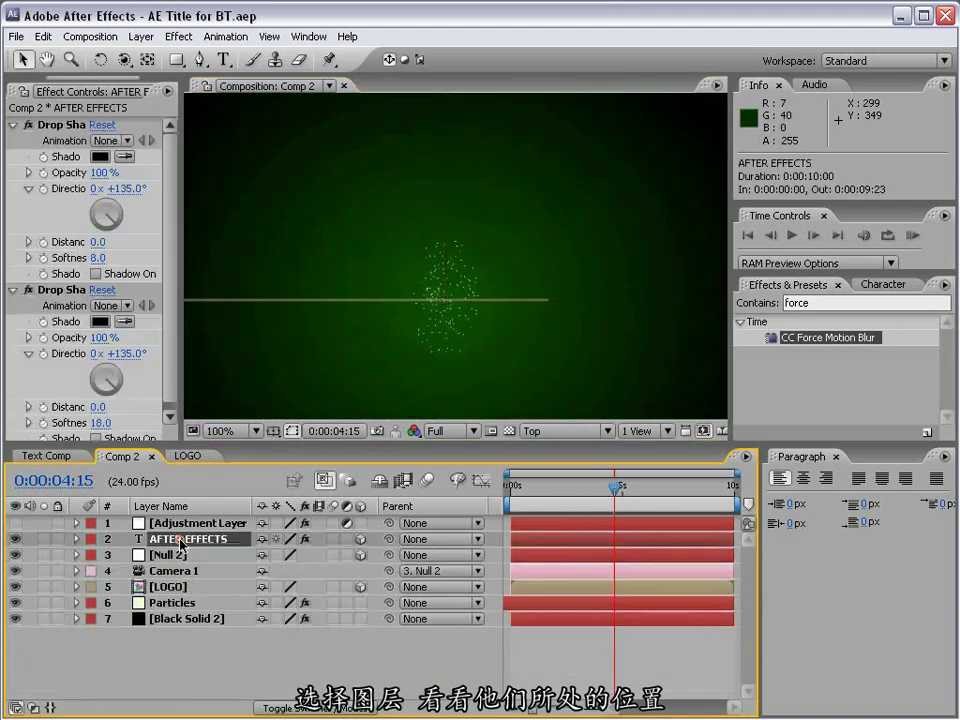
left_click(170, 587)
left_click(170, 603)
left_click(176, 587)
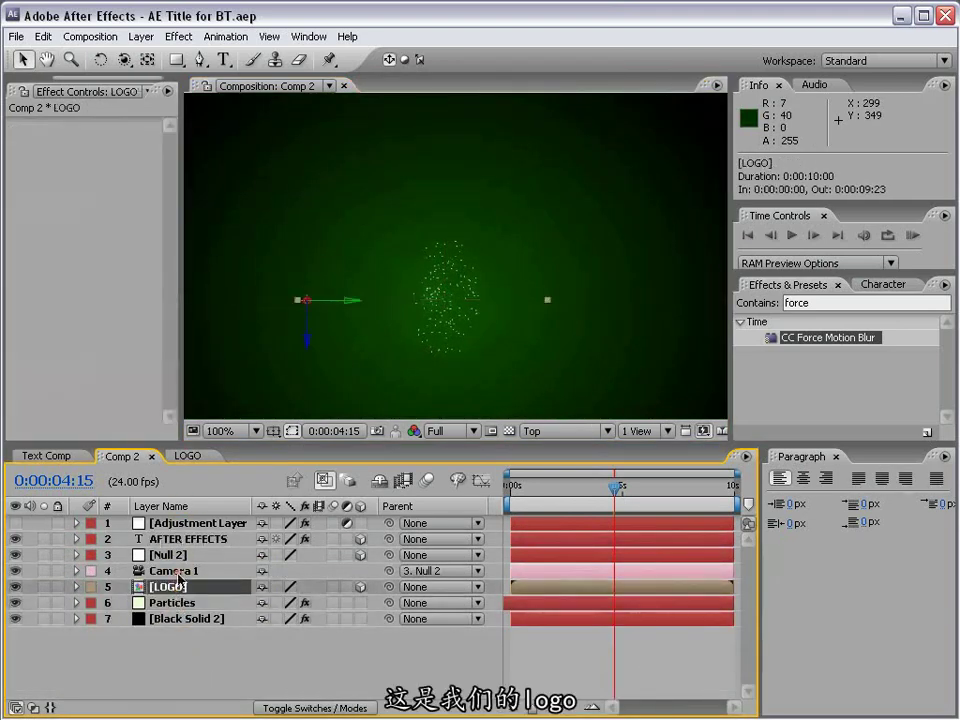
key("h")
key("comma")
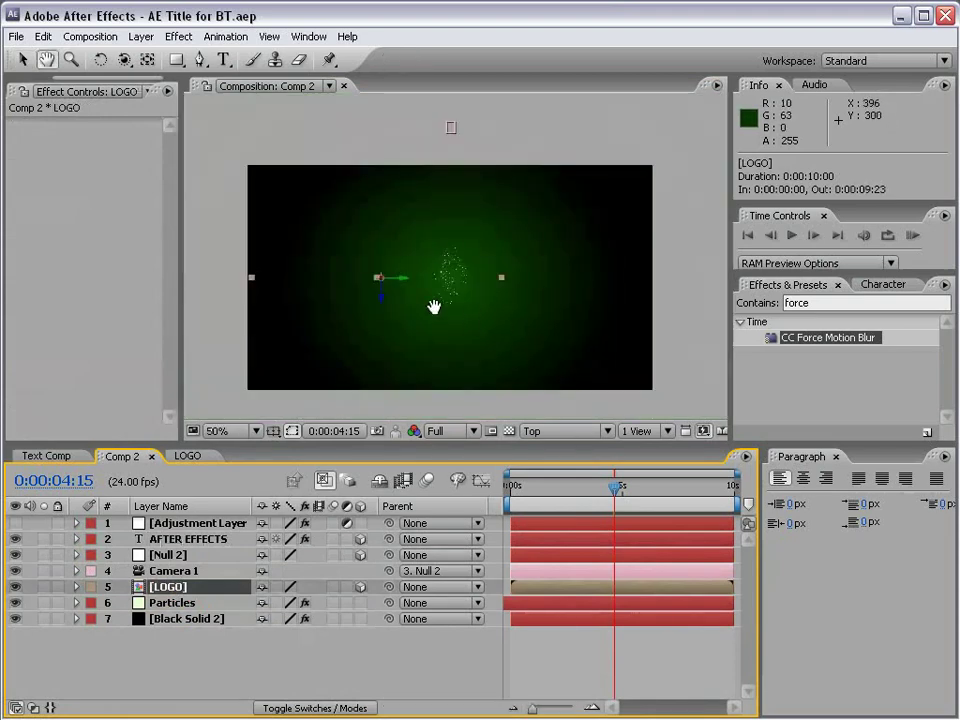
left_click_drag(435, 309, 445, 345)
key("v")
left_click(467, 173)
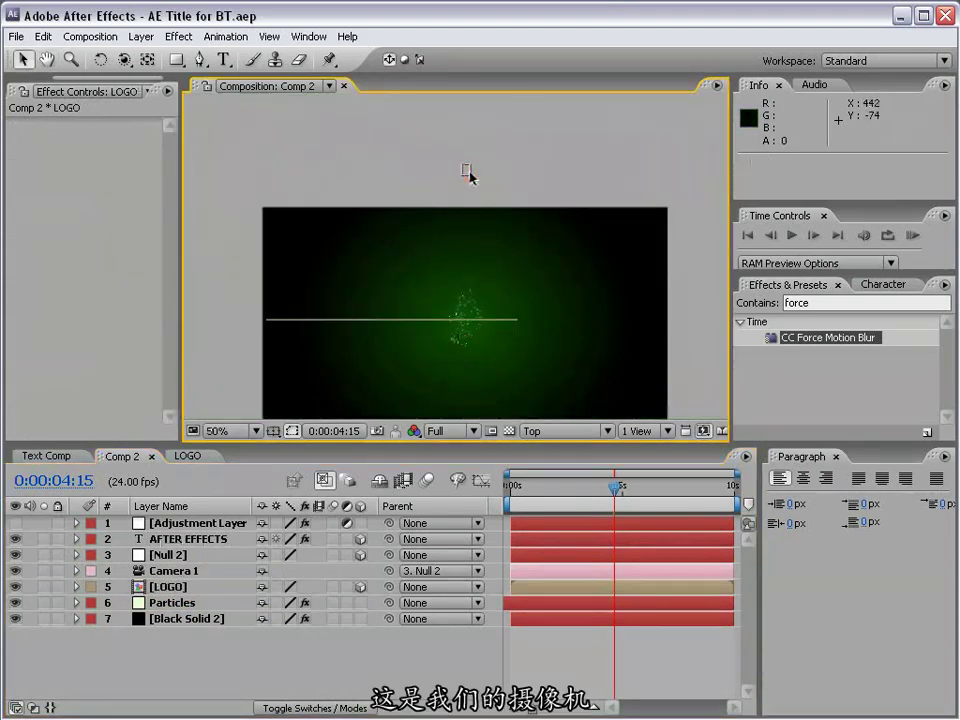
Compare the depth positions of the AFTER EFFECTS text and Null 2 in the Top view.
left_click(181, 540)
key("comma")
key("comma")
key("comma")
key("comma")
left_click_drag(474, 221, 470, 256)
key("h")
key("period")
scroll(439, 242, "up", 2)
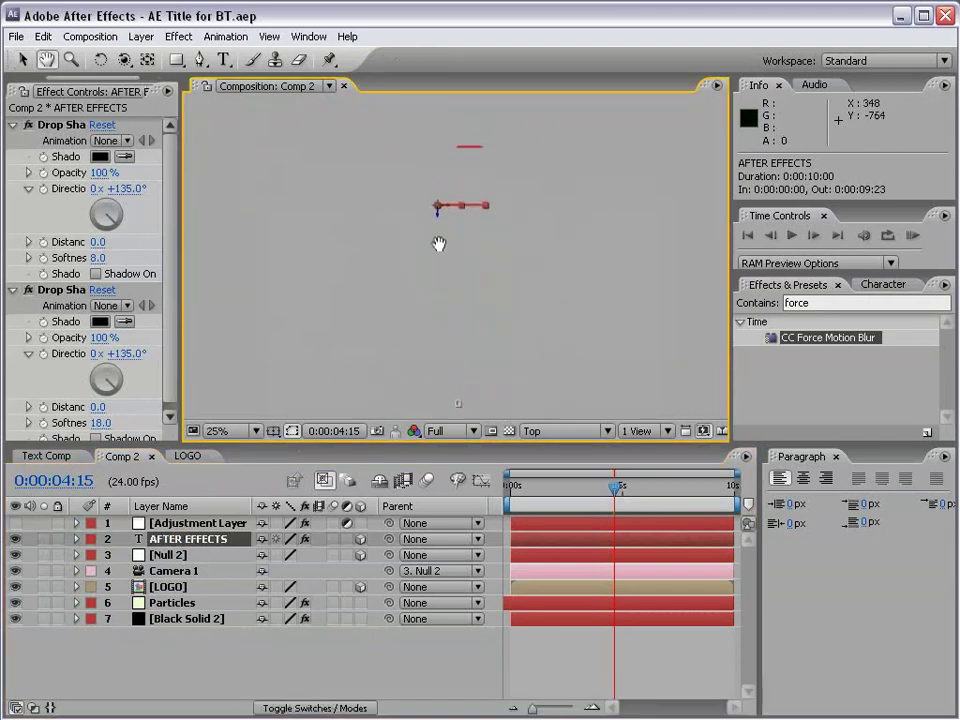
key("period")
scroll(431, 214, "up", 2)
key("comma")
scroll(459, 264, "down", 3)
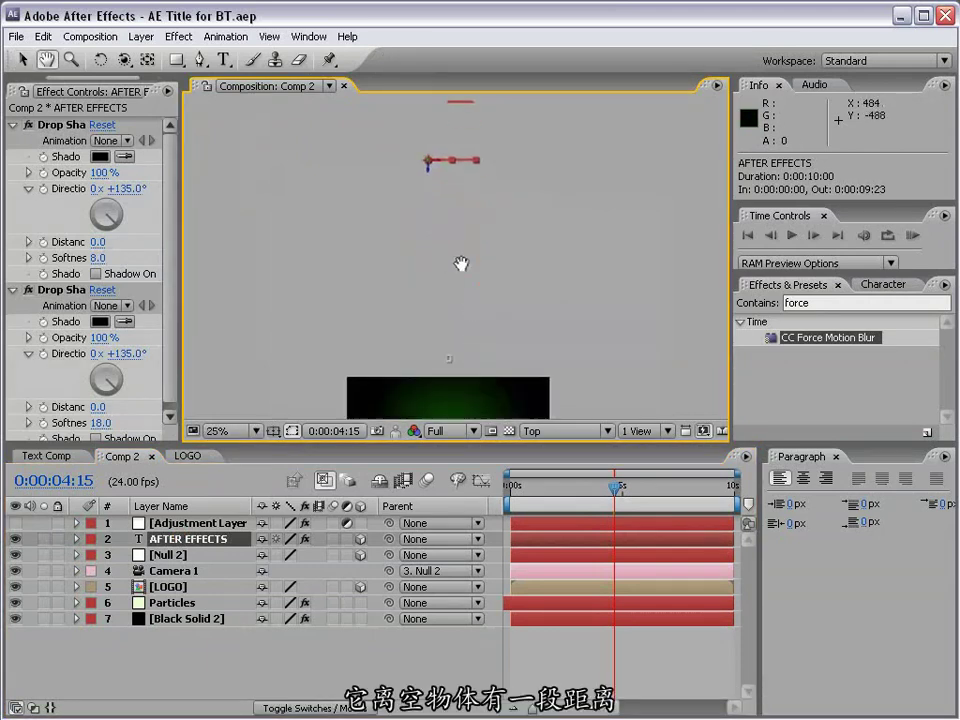
key("v")
scroll(467, 184, "up", 1)
key("space")
left_click_drag(448, 128, 451, 339)
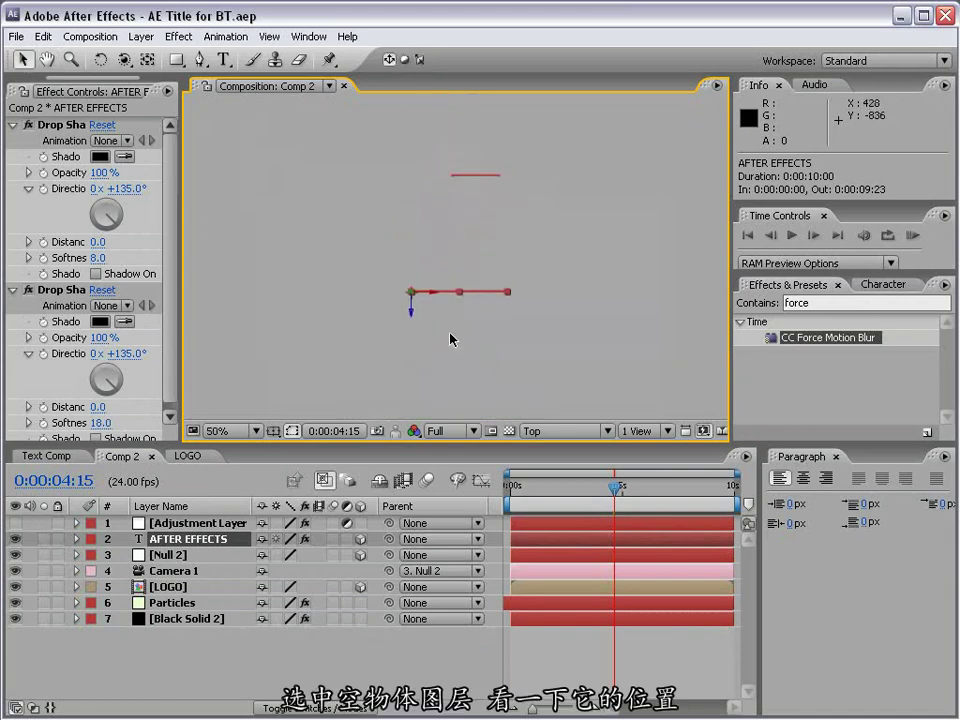
left_click(170, 555)
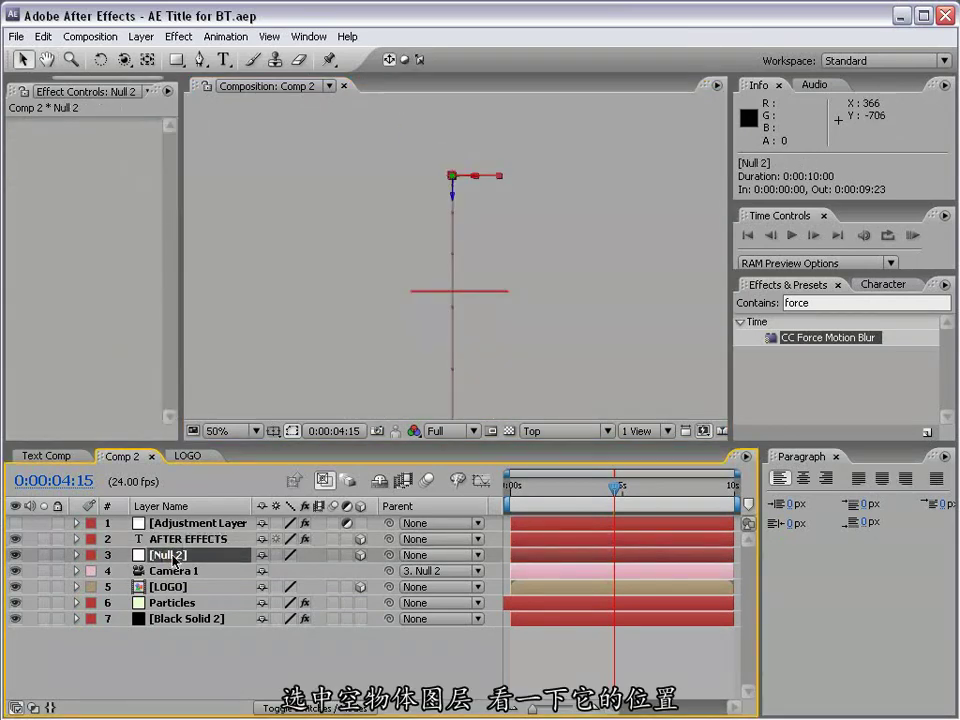
left_click(168, 540)
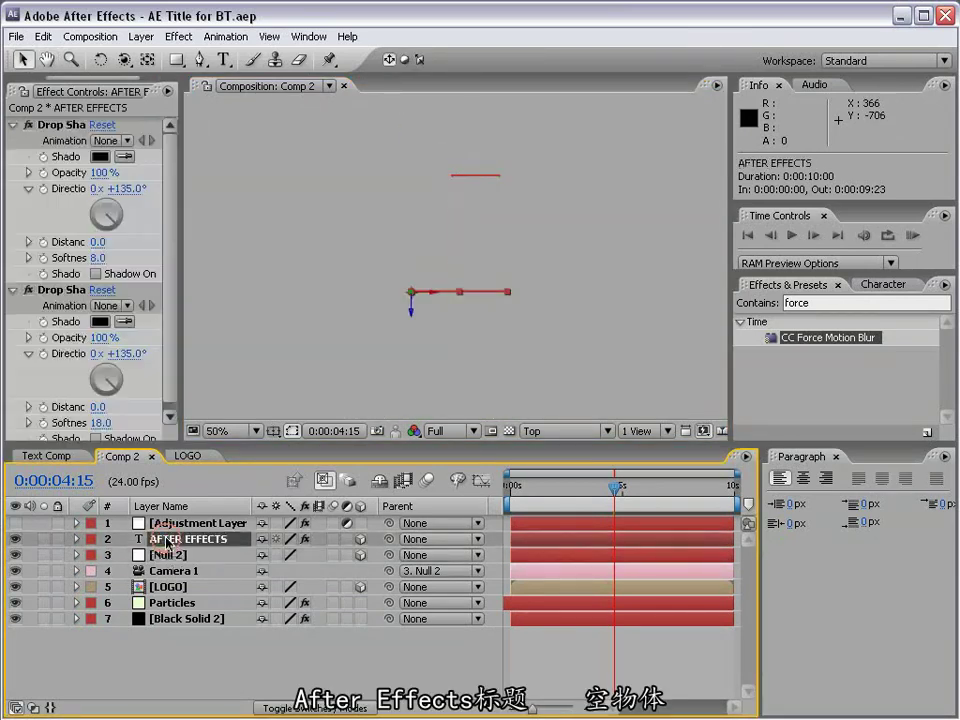
left_click(168, 556)
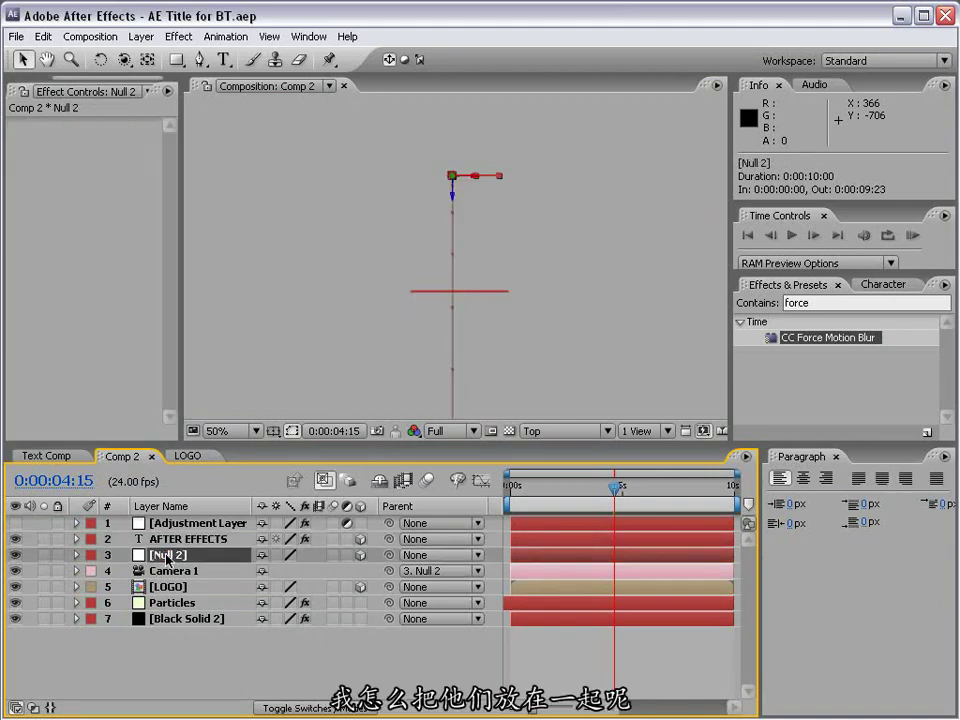
left_click(602, 634)
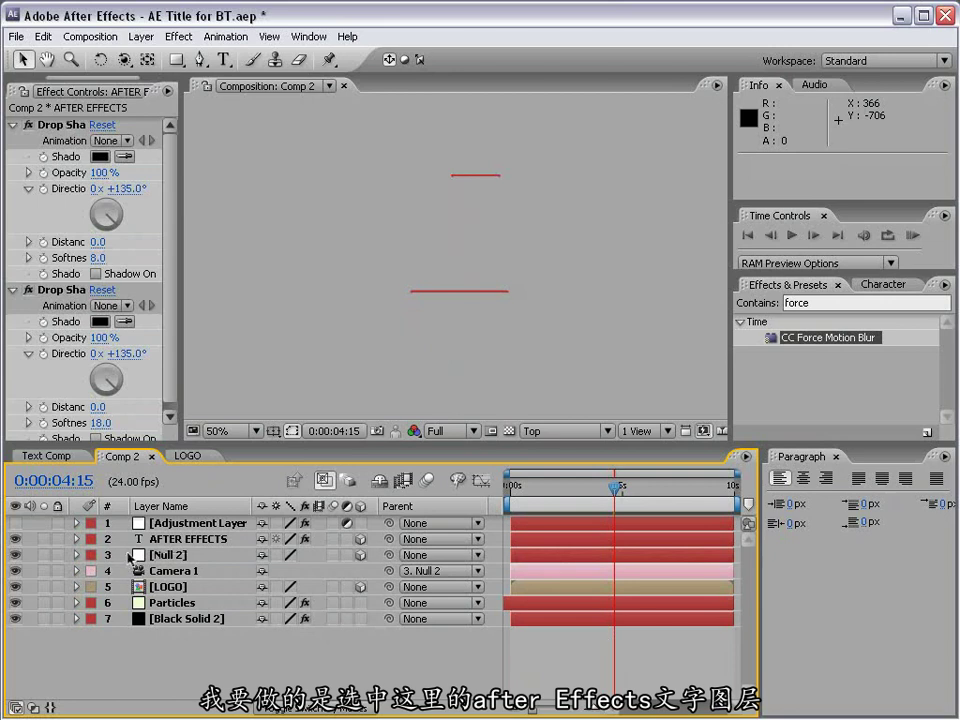
Move the AFTER EFFECTS text back along the Z axis to about 1414 so it lines up with Null 2.
left_click(160, 539)
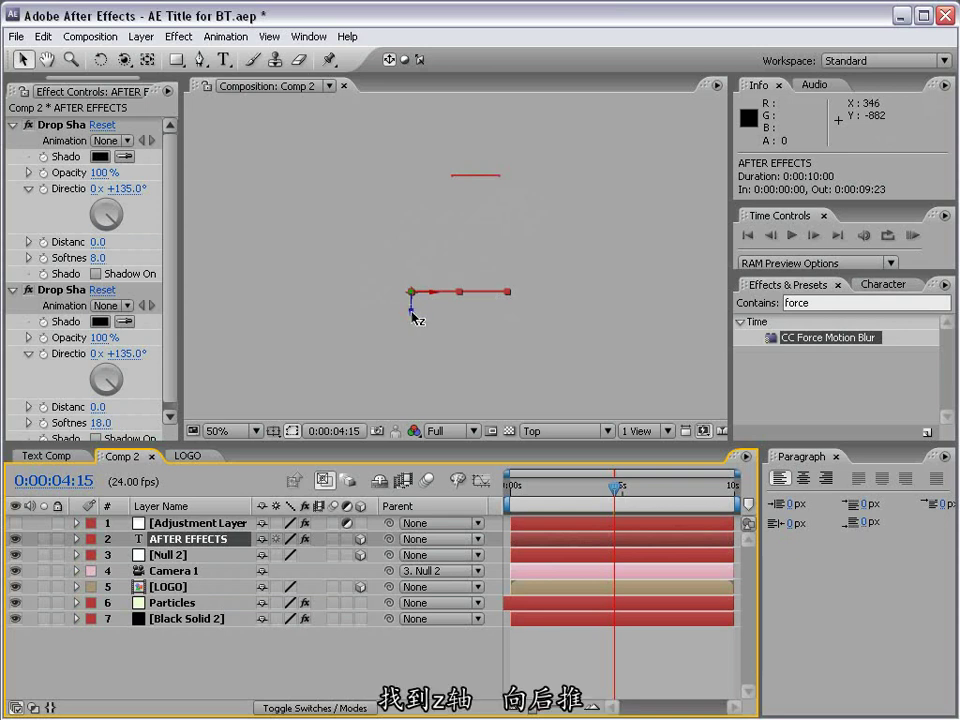
left_click_drag(413, 317, 407, 199)
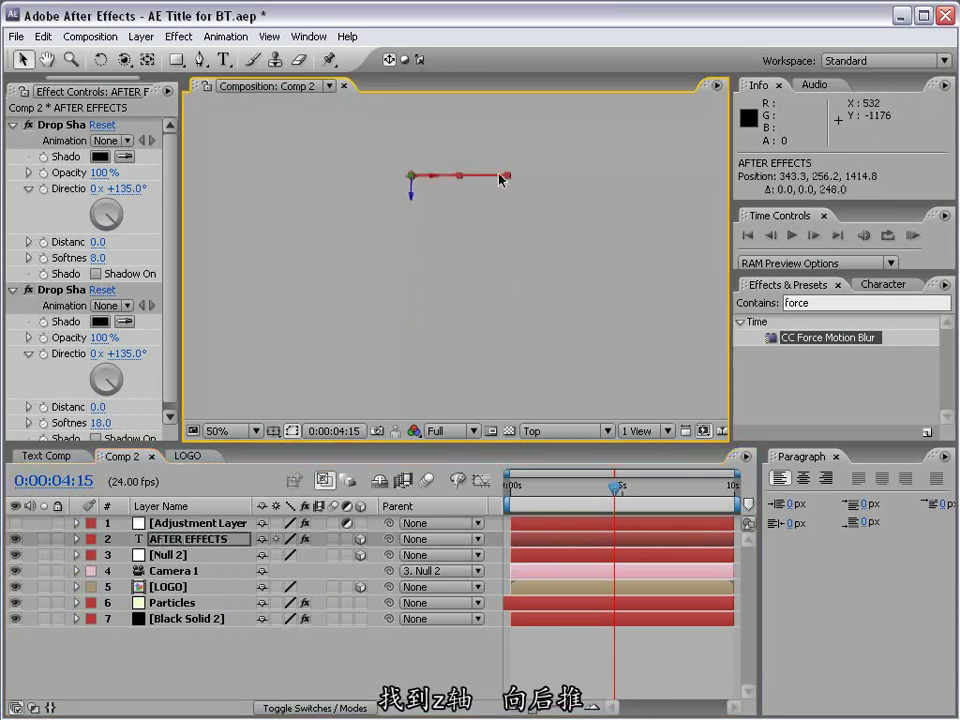
key("h")
scroll(450, 154, "up", 1)
left_click_drag(450, 154, 437, 289)
scroll(437, 289, "up", 1)
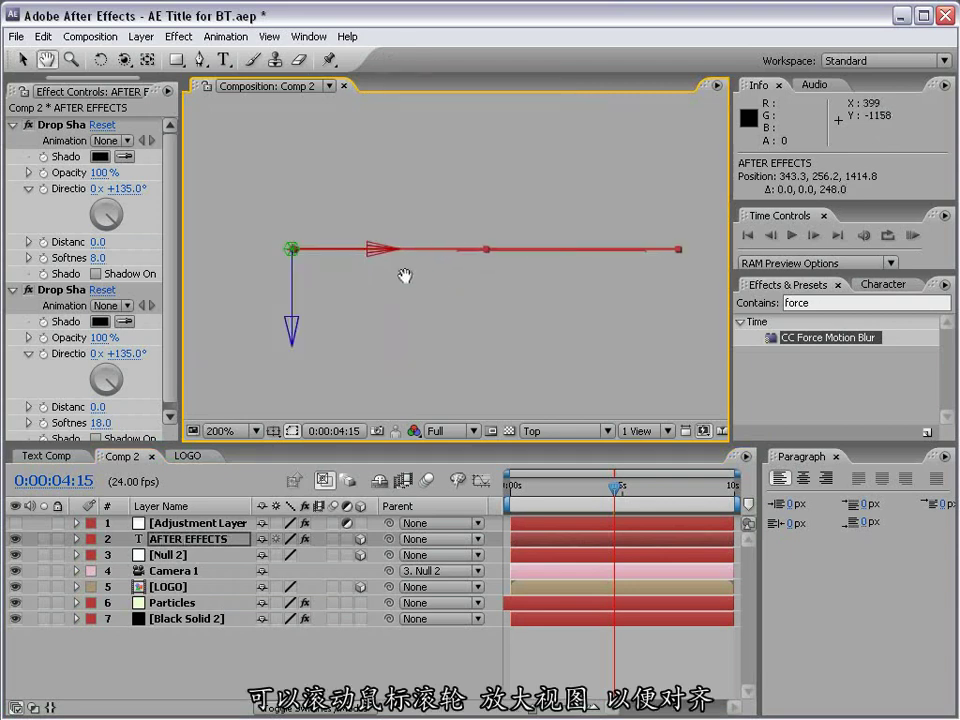
key("v")
left_click_drag(291, 330, 291, 335)
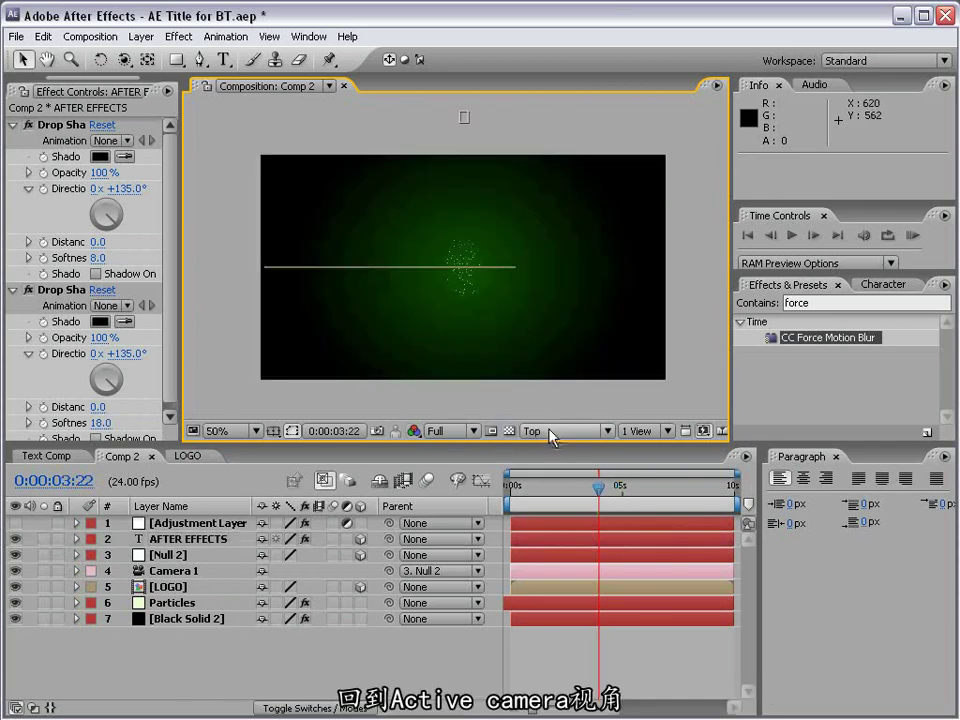
Return the viewer to Active Camera and scale the AFTER EFFECTS text to 148%.
left_click(552, 433)
left_click(566, 388)
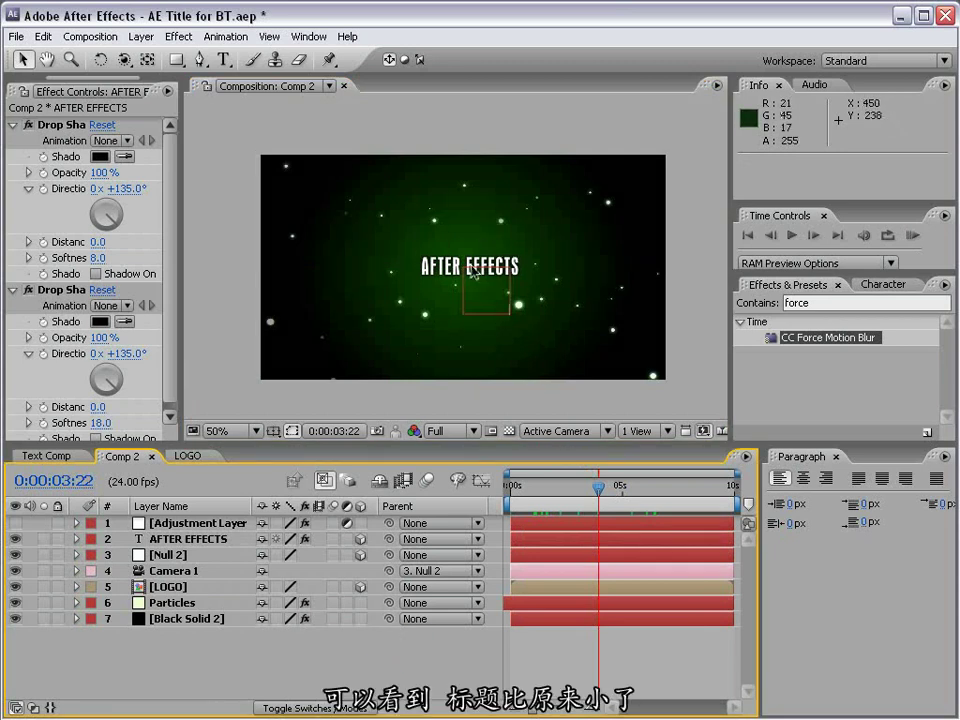
left_click(205, 542)
key("s")
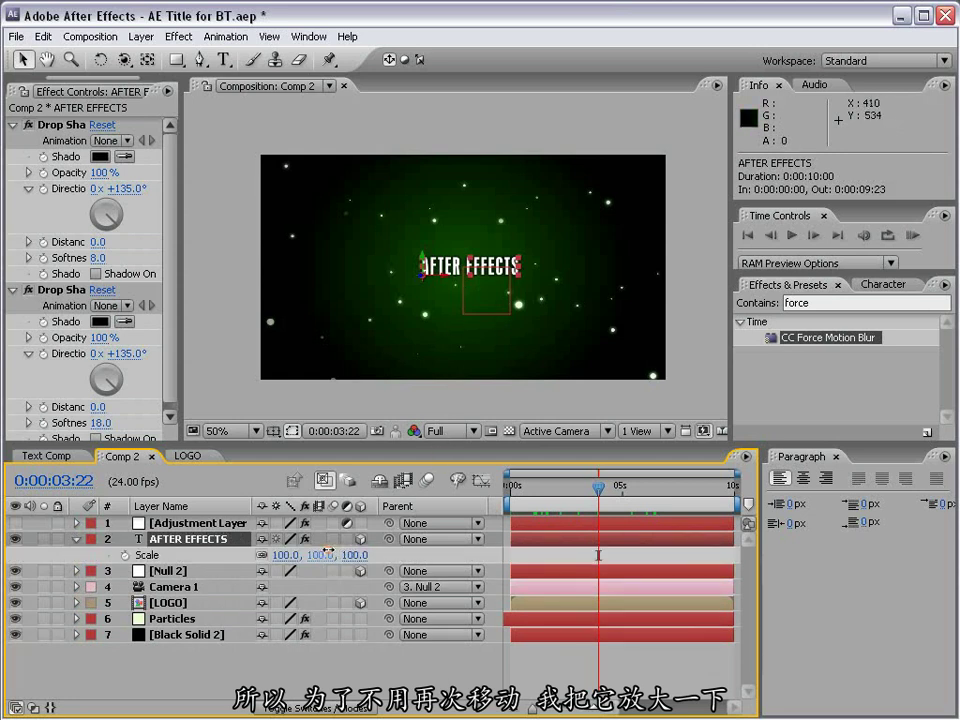
left_click_drag(327, 551, 375, 551)
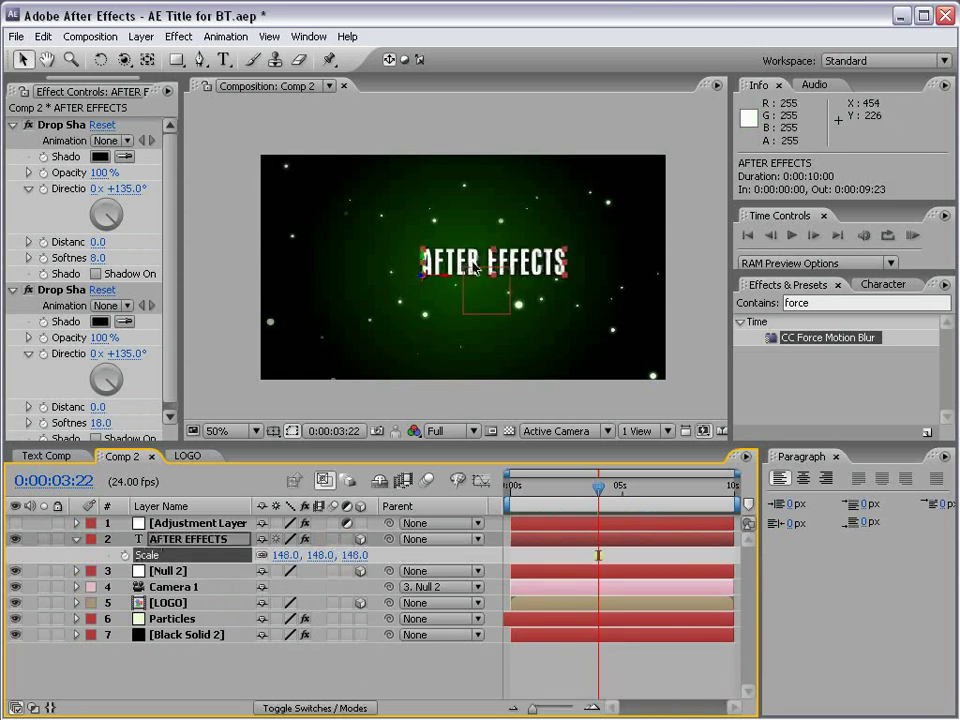
Center the AFTER EFFECTS text in the frame at about 277.3, 264.2 using the title-safe guides, and deselect it.
left_click_drag(473, 268, 498, 265)
key("apostrophe")
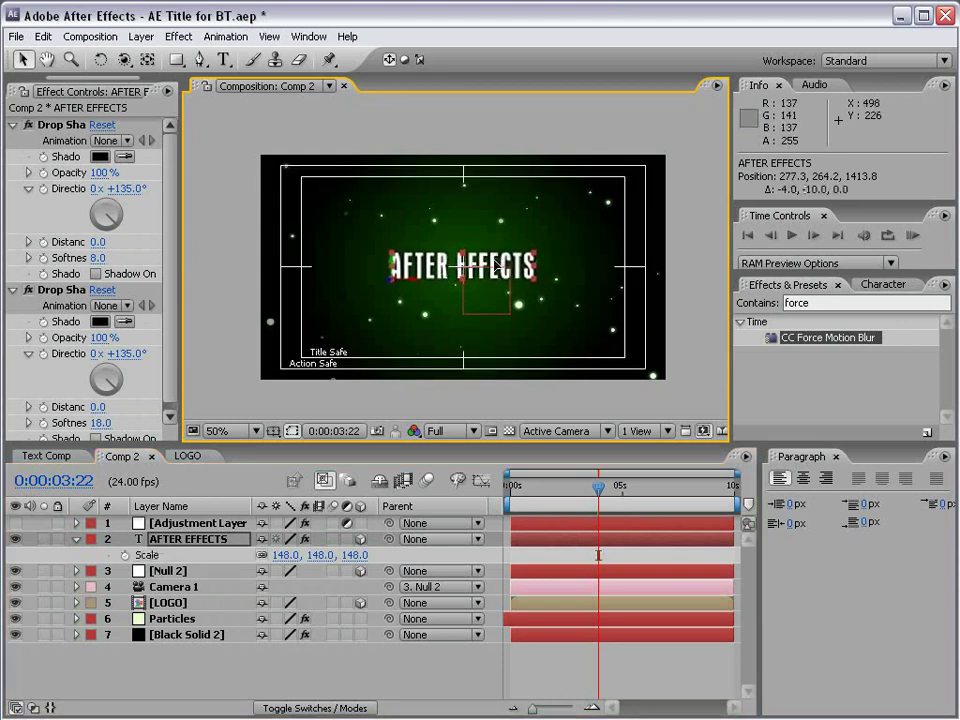
key("apostrophe")
key("ctrl+shift+a")
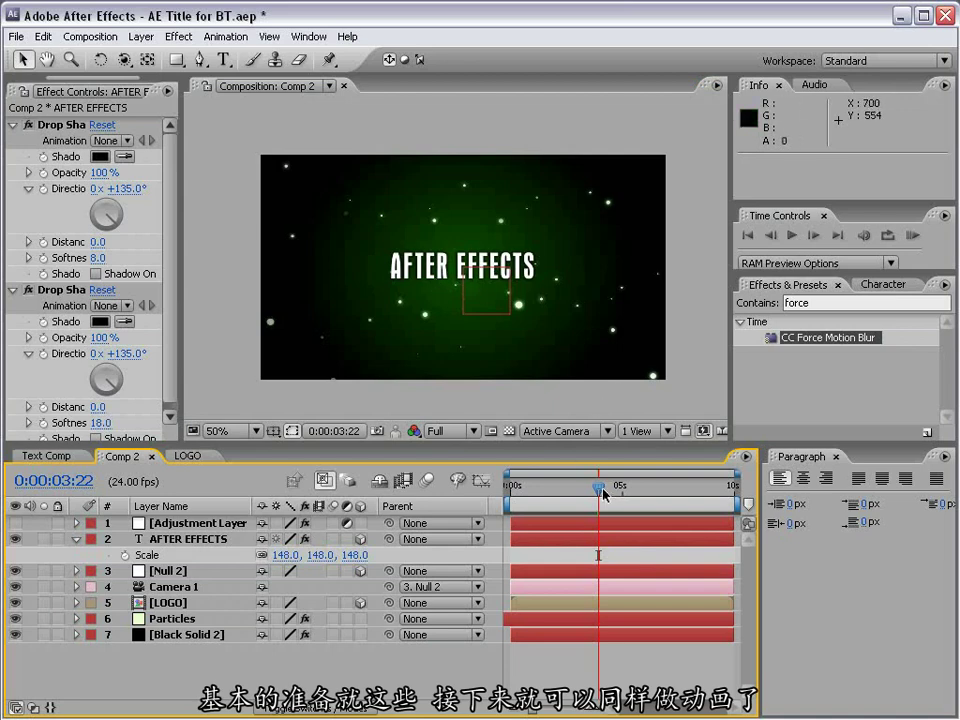
Try rotating Null 2 around the title at 0:00:03:02, including X Orientation to 90°, and undo the rotations.
left_click_drag(604, 492, 579, 492)
left_click(176, 570)
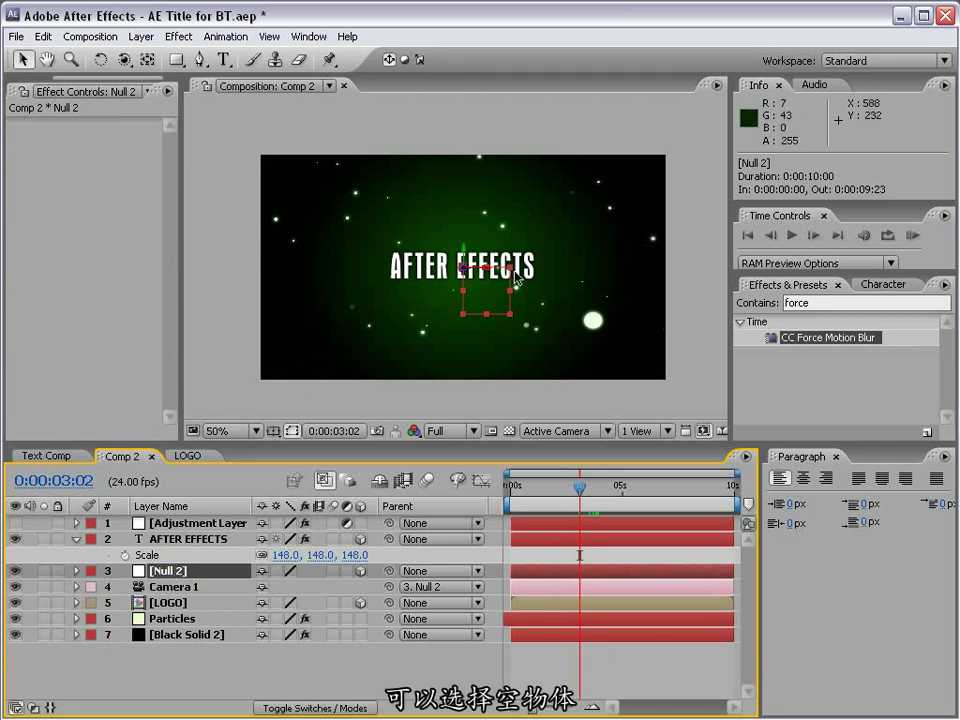
key("w")
left_click_drag(473, 265, 550, 259)
key("ctrl+z")
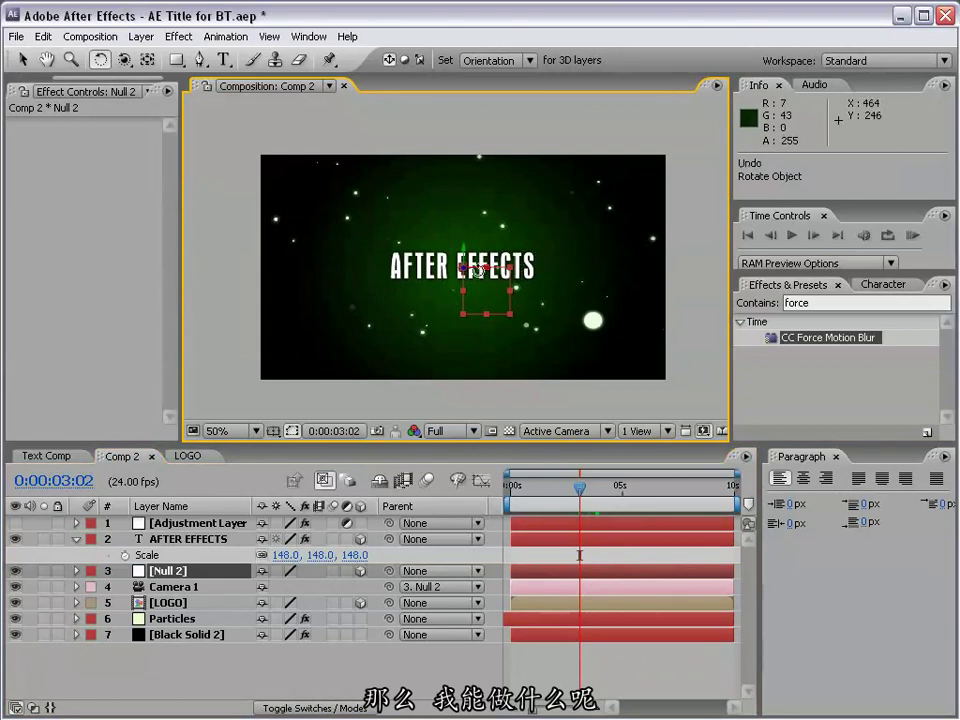
left_click_drag(478, 270, 477, 313)
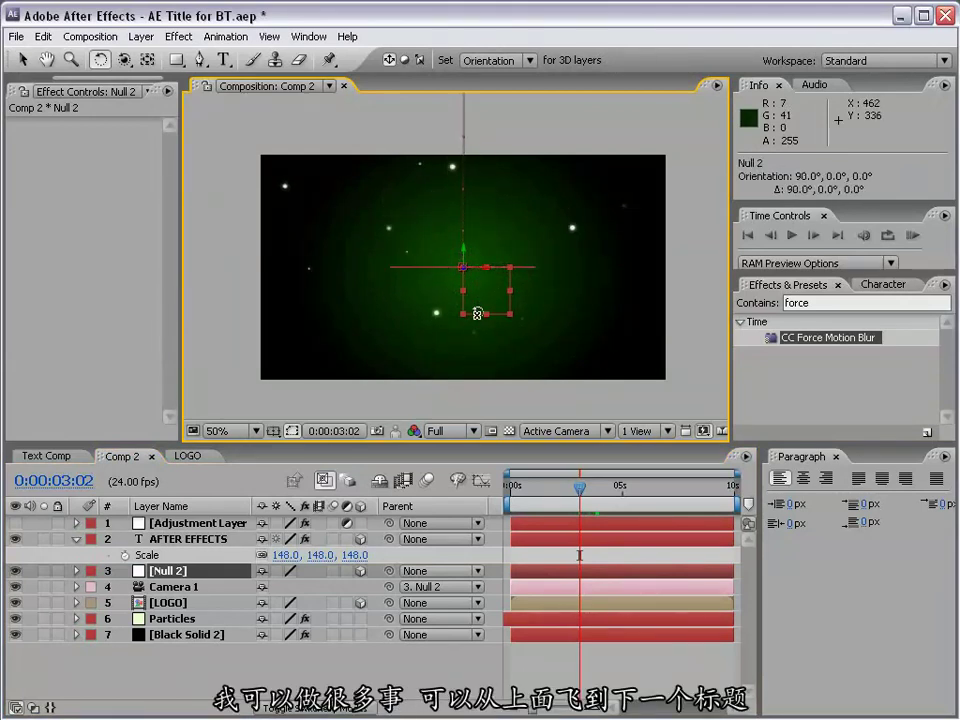
key("ctrl+z")
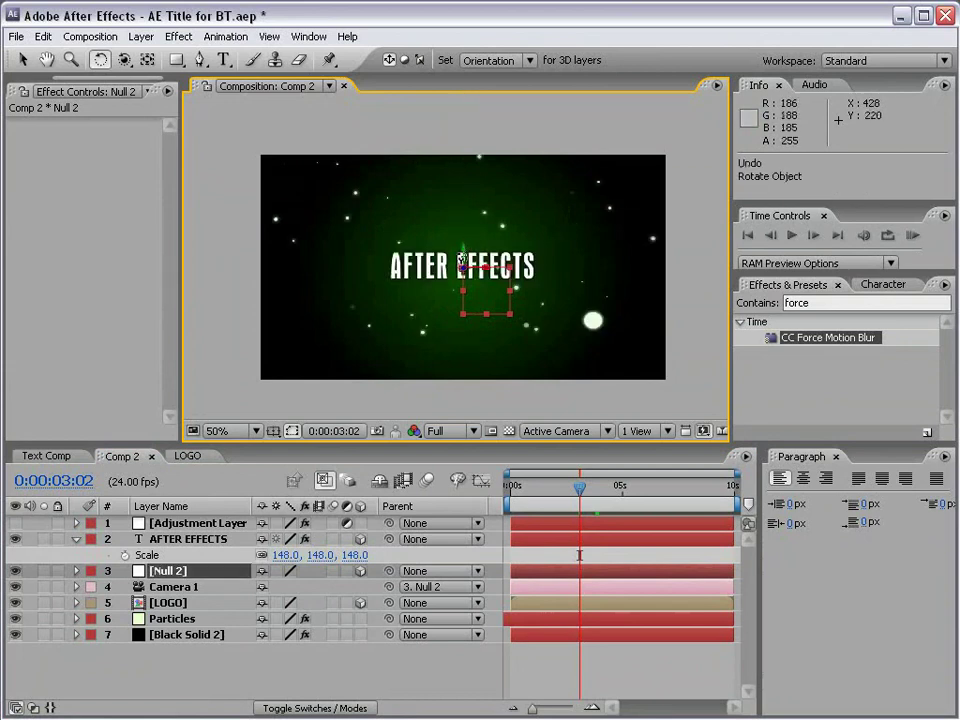
left_click_drag(462, 262, 433, 265)
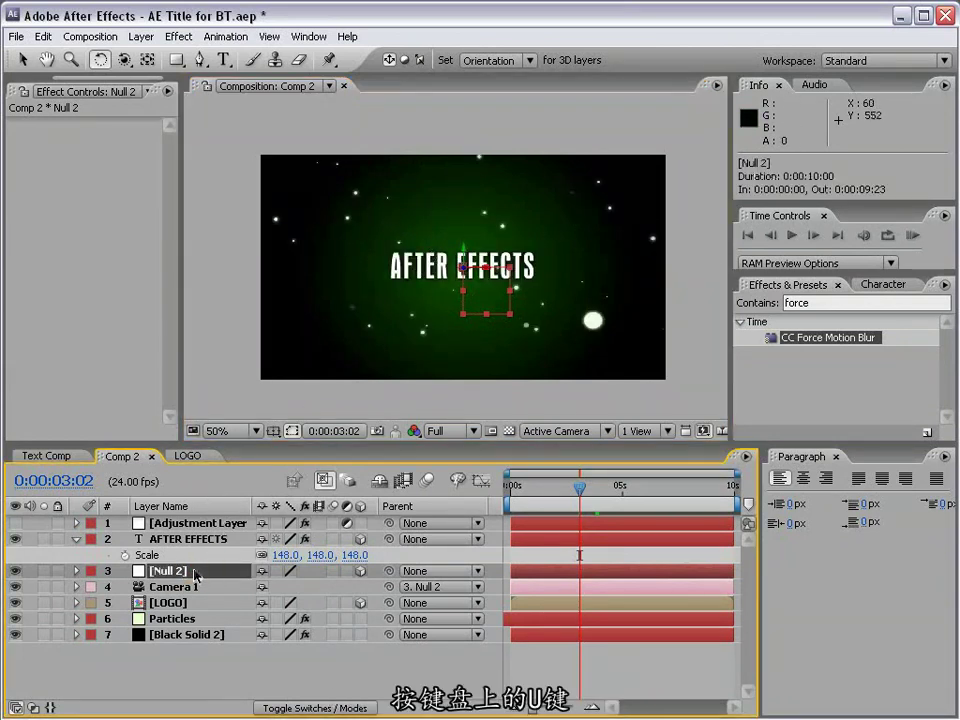
Reveal Null 2's keyframes and rotate its Y Orientation to 90° at 0:00:04:08, snapping to the angle.
key("u")
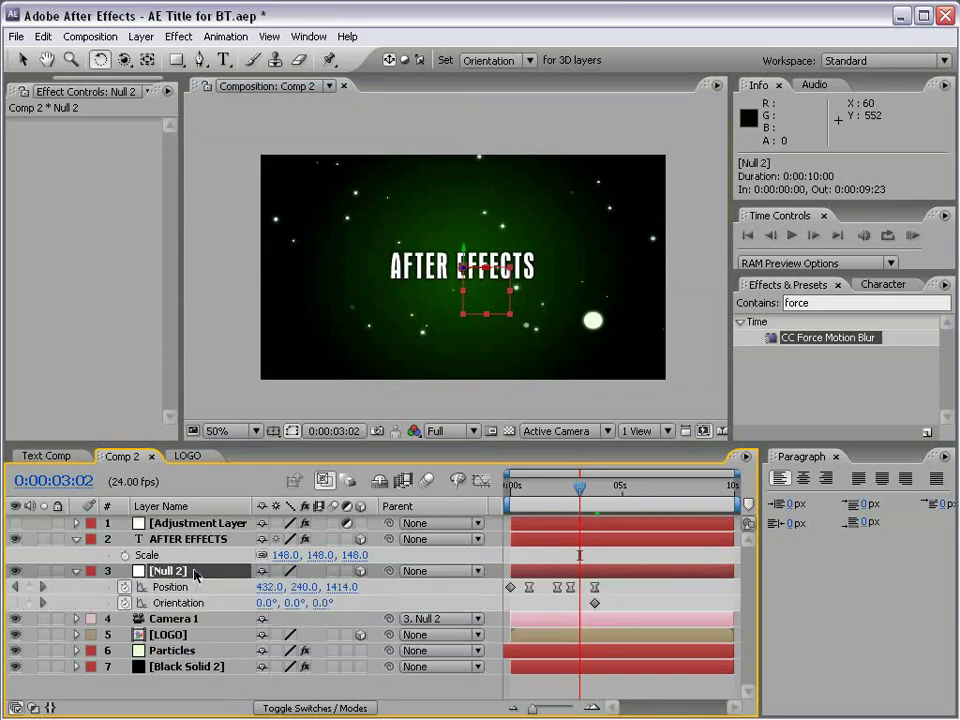
key("=")
left_click_drag(549, 494, 610, 494)
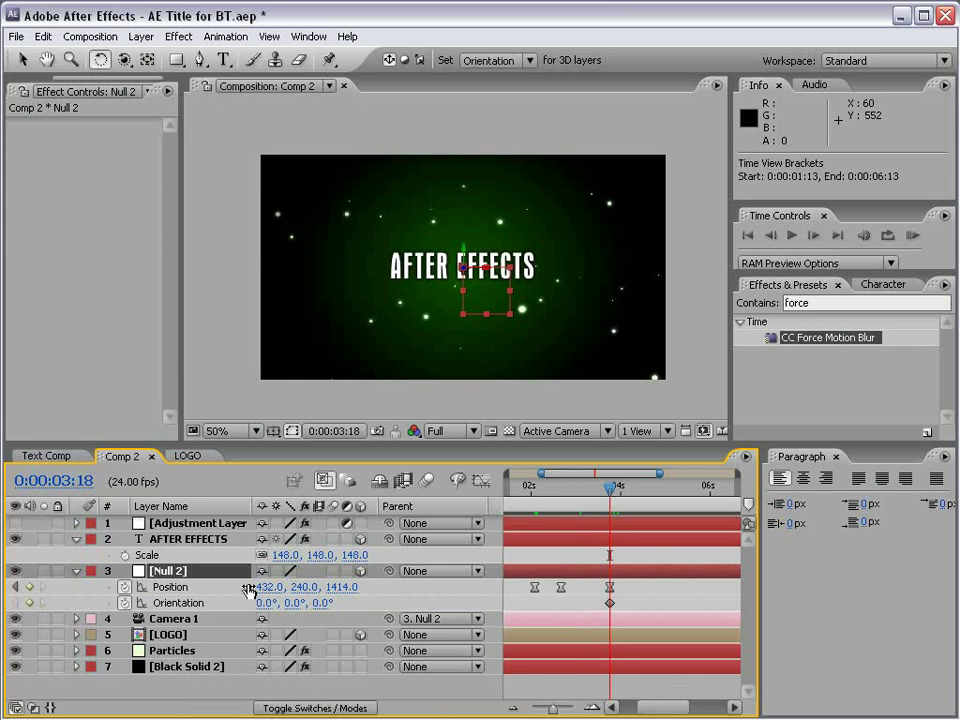
left_click_drag(614, 494, 636, 494)
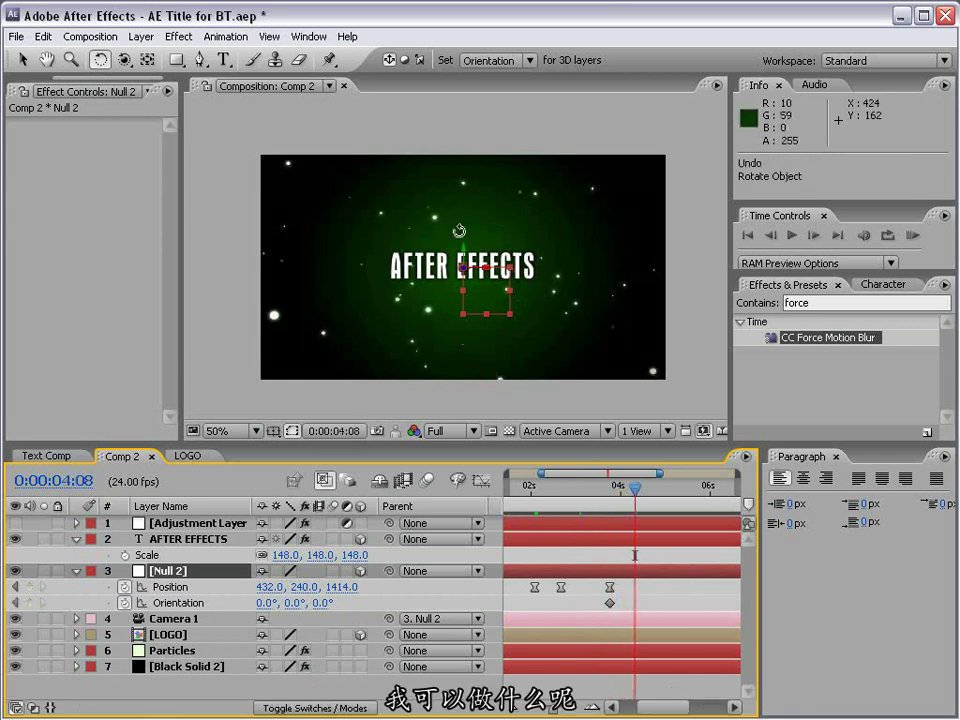
left_click_drag(462, 258, 427, 257)
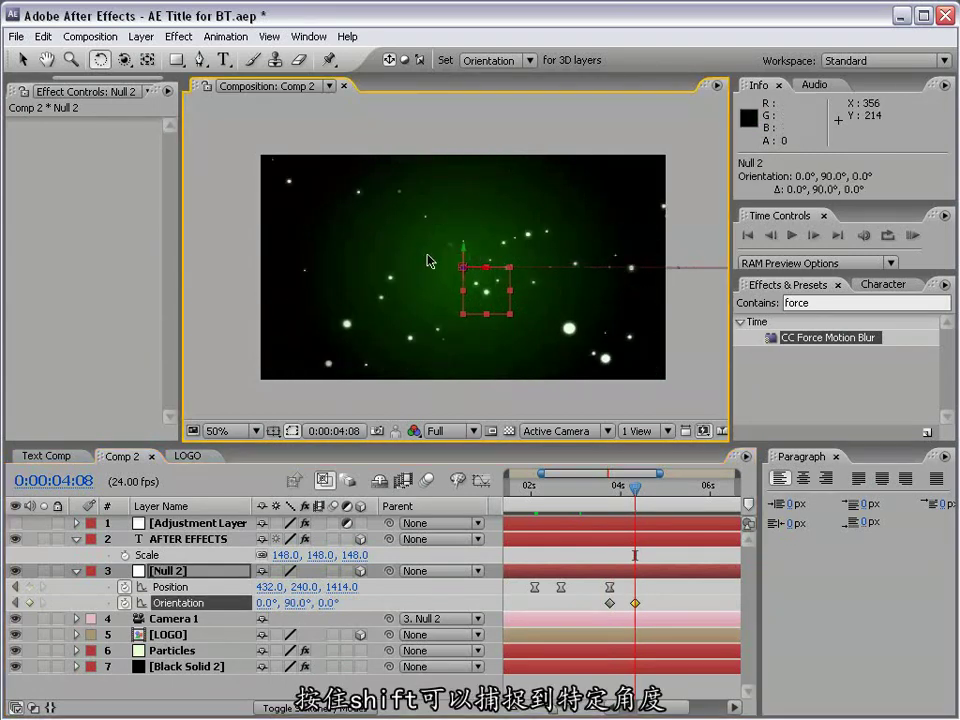
Apply Easy Ease to both of Null 2's Orientation keyframes and put the playhead at 0:00:04:08.
mouse_move(635, 487)
left_mouse_down()
mouse_move(612, 489)
mouse_move(635, 494)
left_mouse_up()
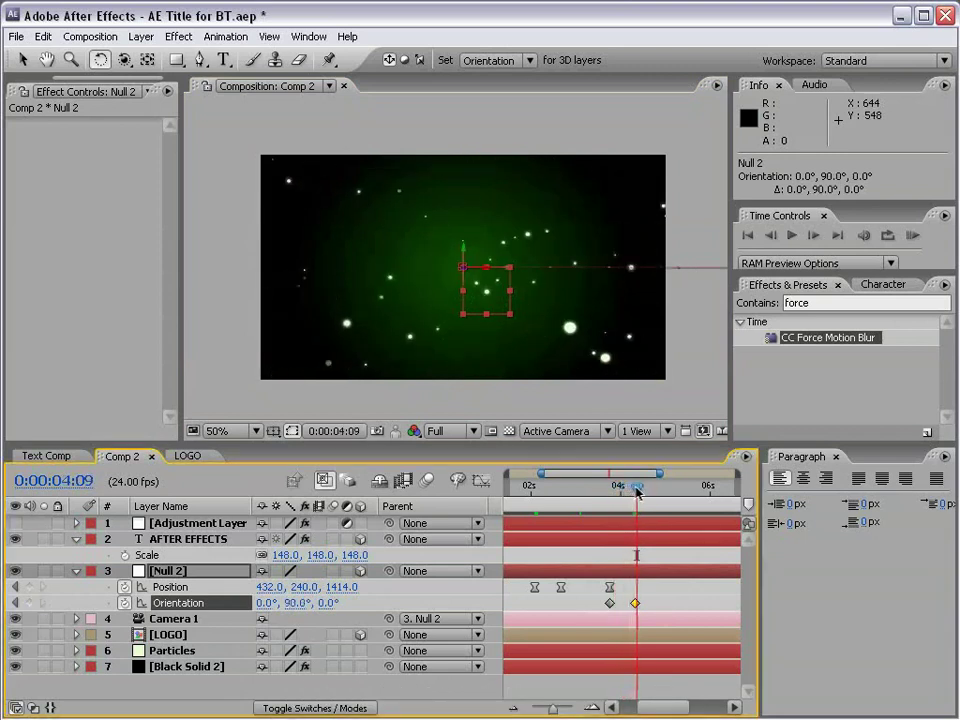
left_click(640, 606)
left_click_drag(643, 606, 593, 613)
key("F9")
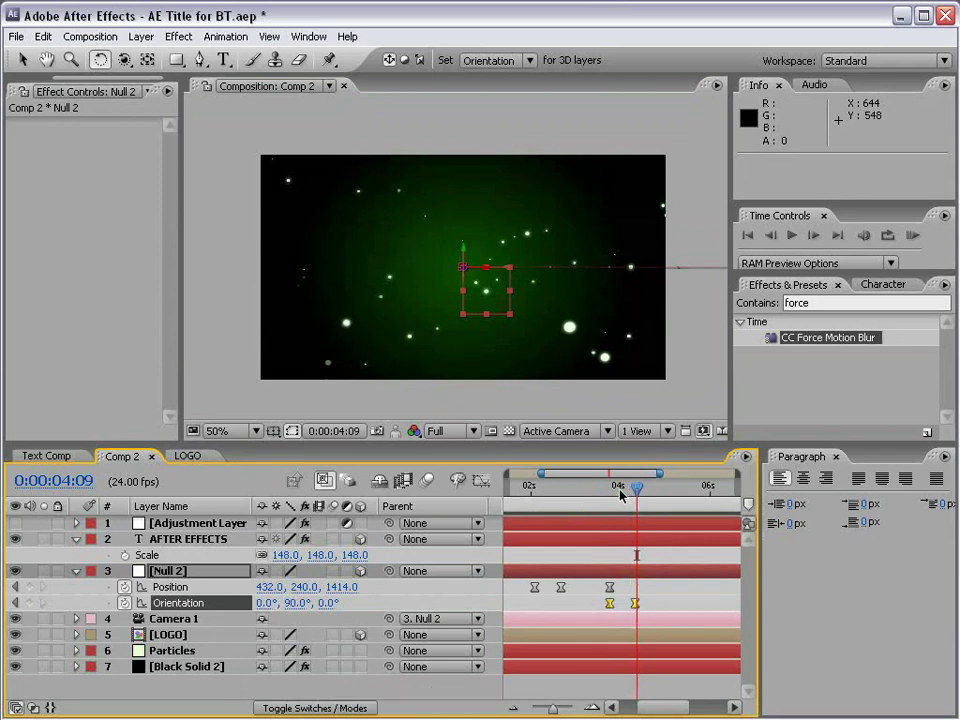
mouse_move(636, 489)
left_mouse_down()
mouse_move(615, 489)
mouse_move(637, 488)
left_mouse_up()
left_click(639, 514)
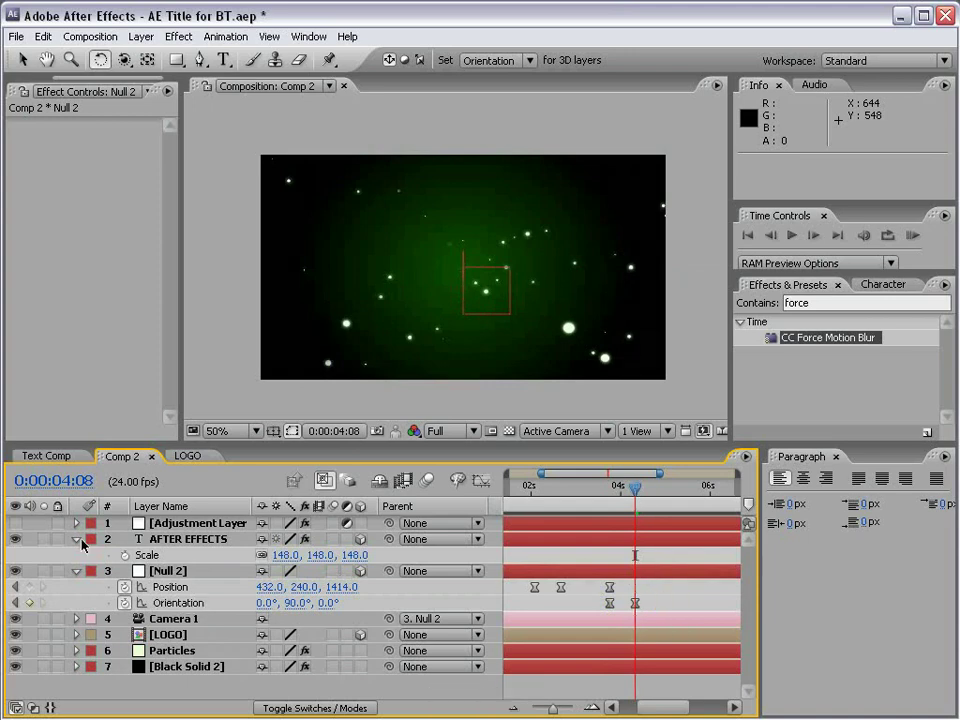
Trim the end of the AFTER EFFECTS text layer to 0:00:04:08.
left_click(185, 540)
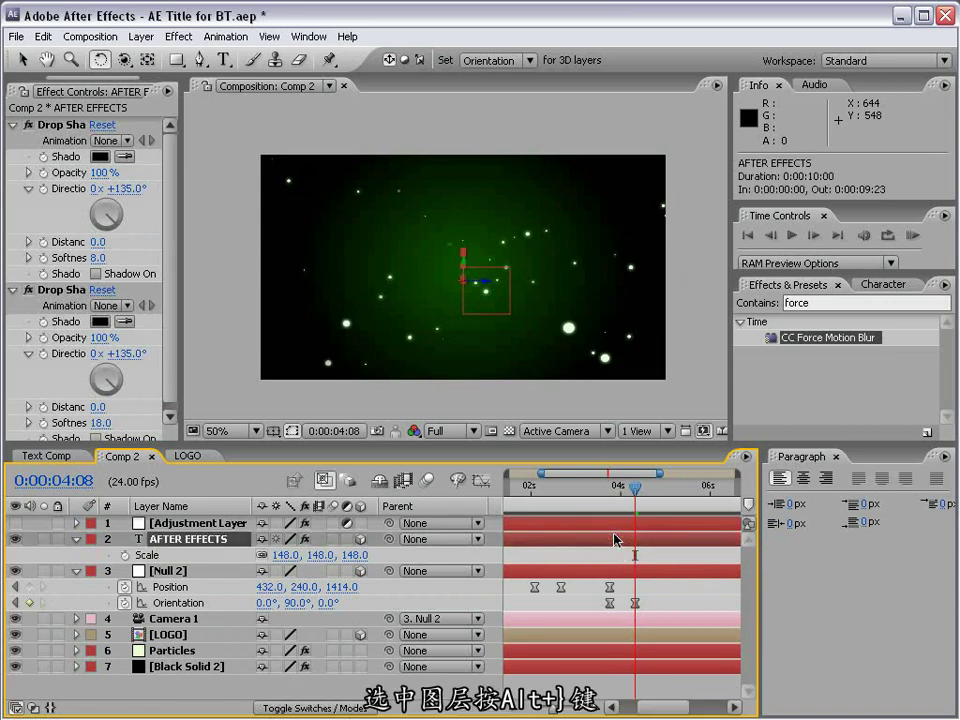
key("minus")
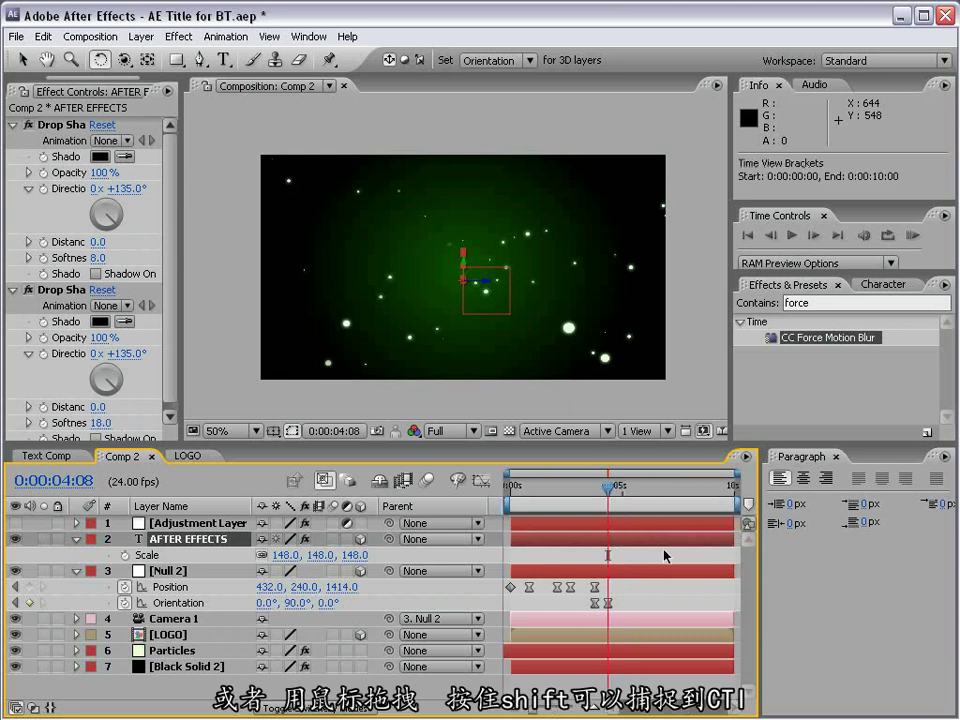
left_click_drag(733, 541, 610, 541)
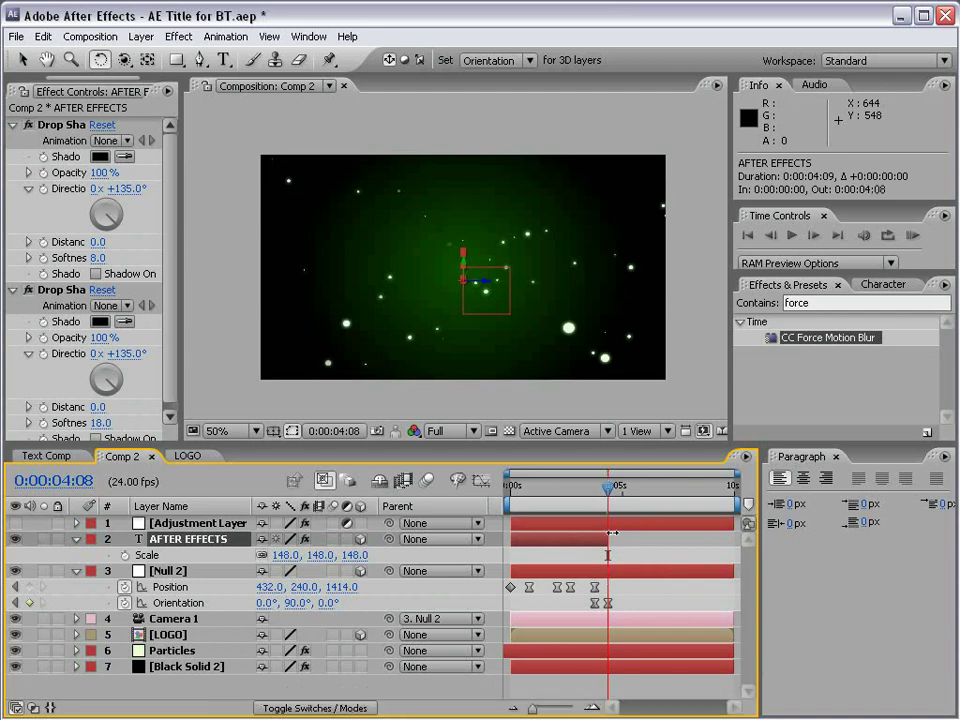
key("equal")
key("equal")
key("equal")
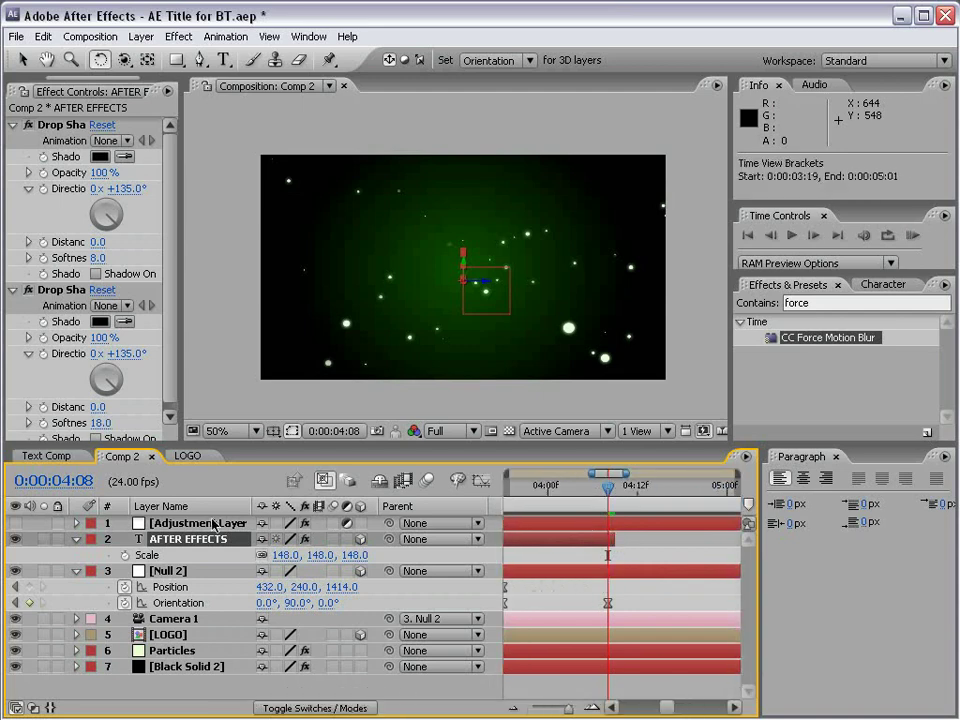
left_click(652, 560)
left_click(522, 541)
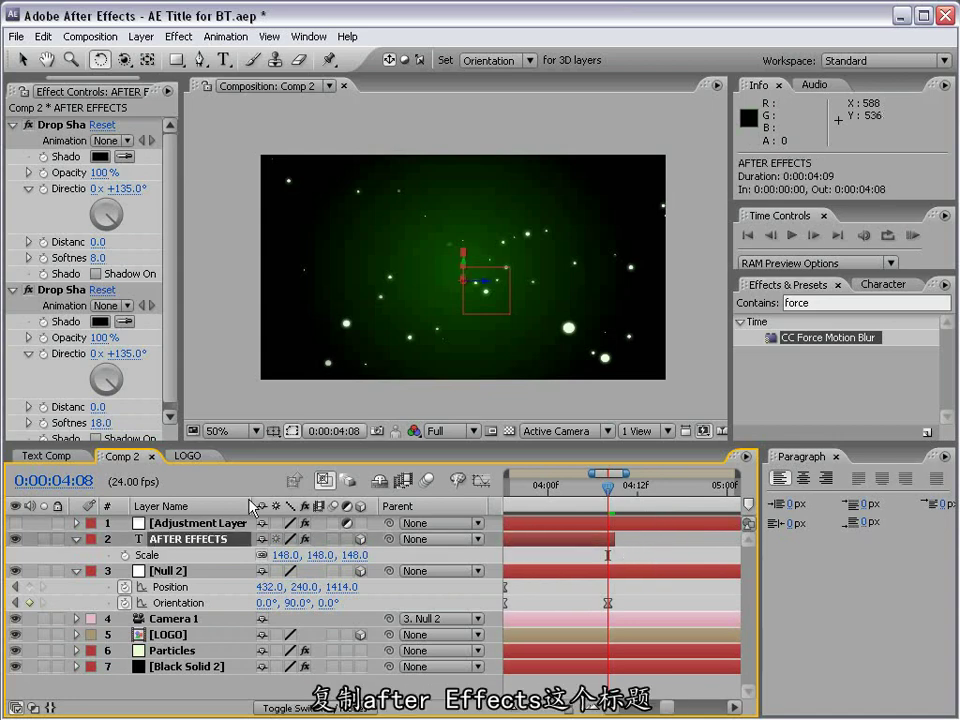
Duplicate the AFTER EFFECTS text layer and rotate the copy's Y Orientation to 90° so it faces the camera.
key("ctrl+d")
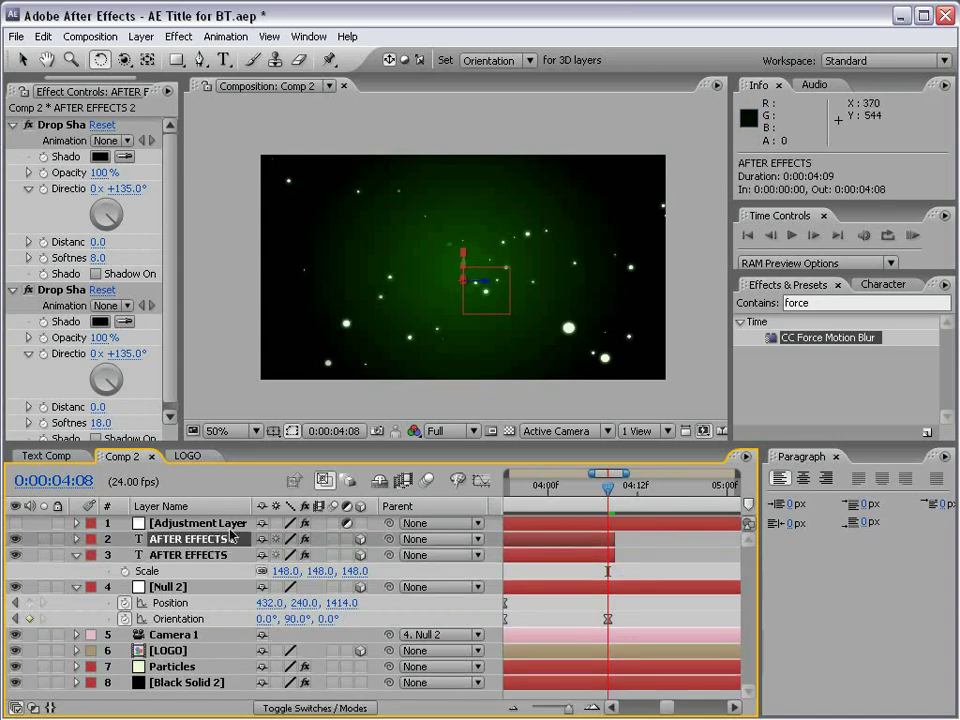
left_click(380, 343)
key("period")
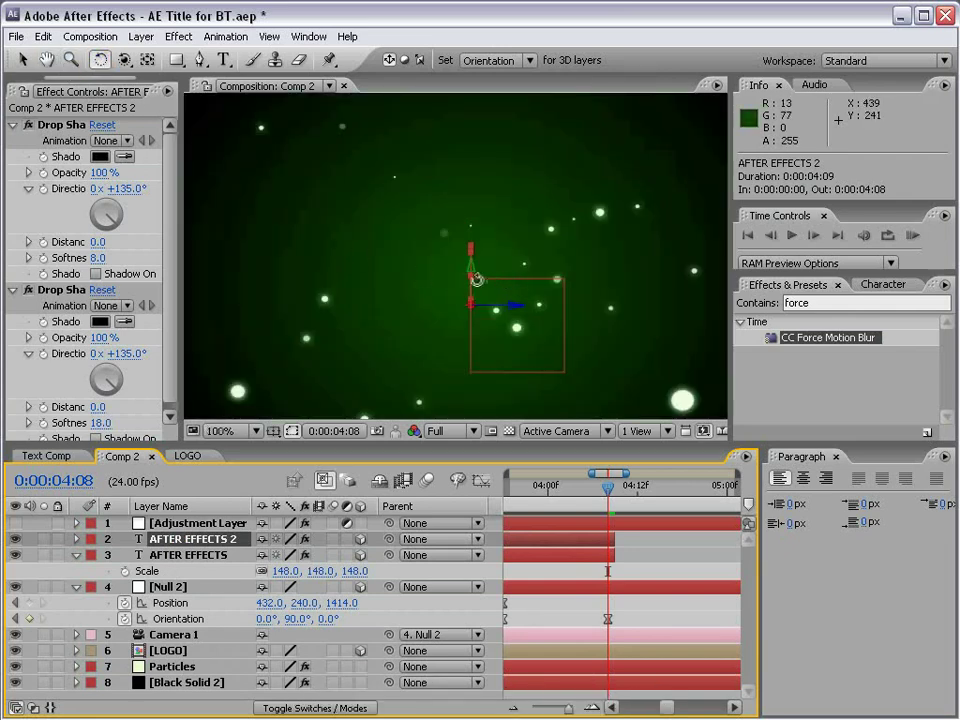
left_click_drag(471, 280, 393, 279)
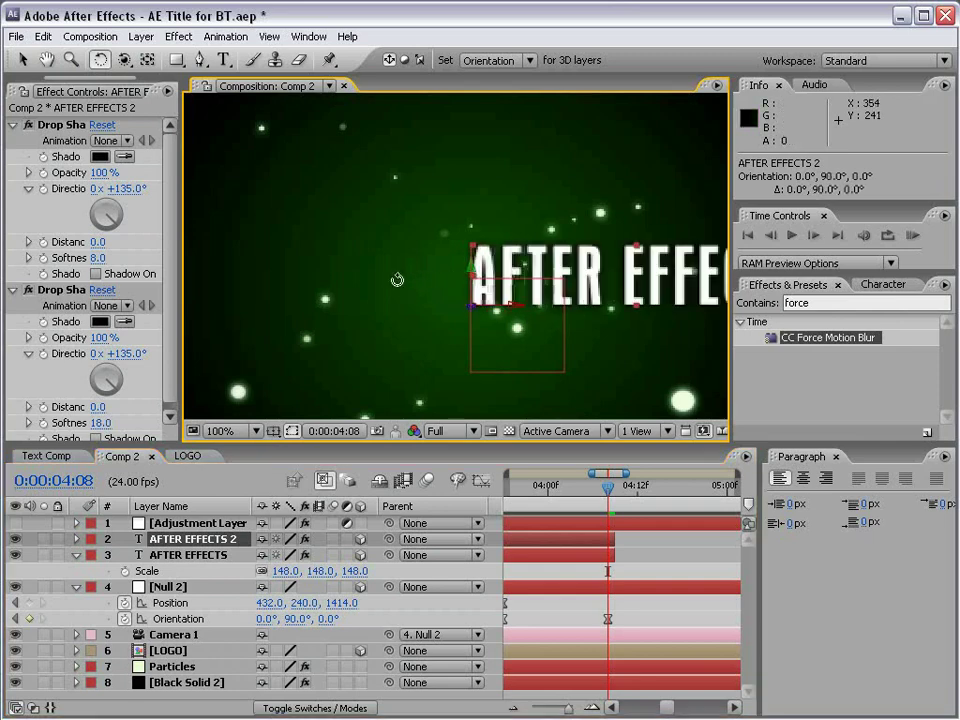
Center the duplicated text in the frame at a Z position of about 1549.8 and preview the turn back to 0:00:03:17.
key("comma")
key("v")
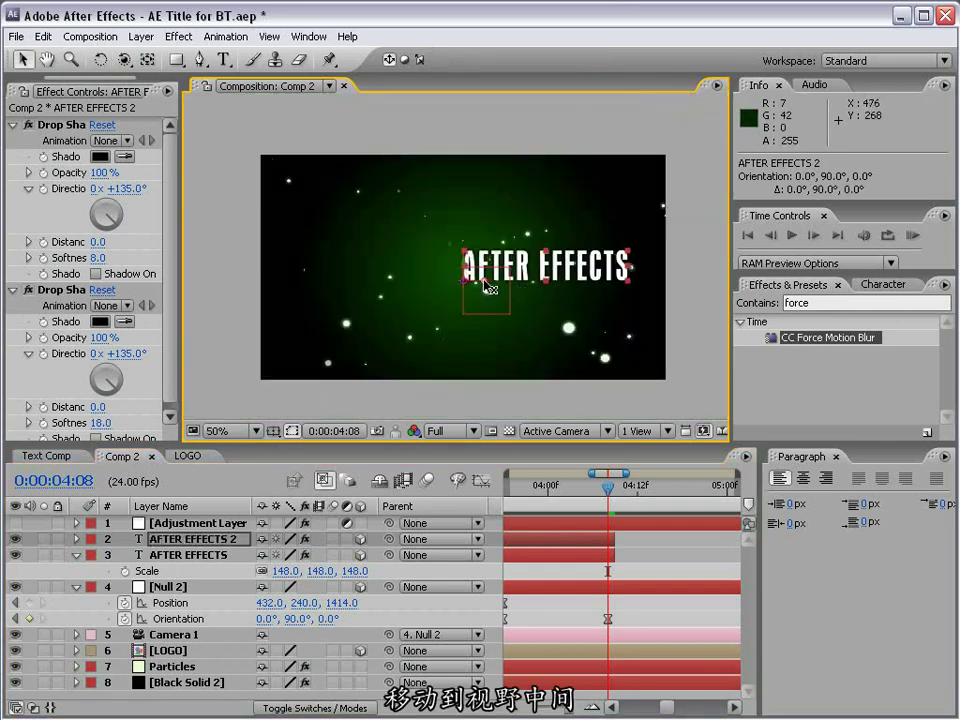
left_click_drag(484, 286, 421, 286)
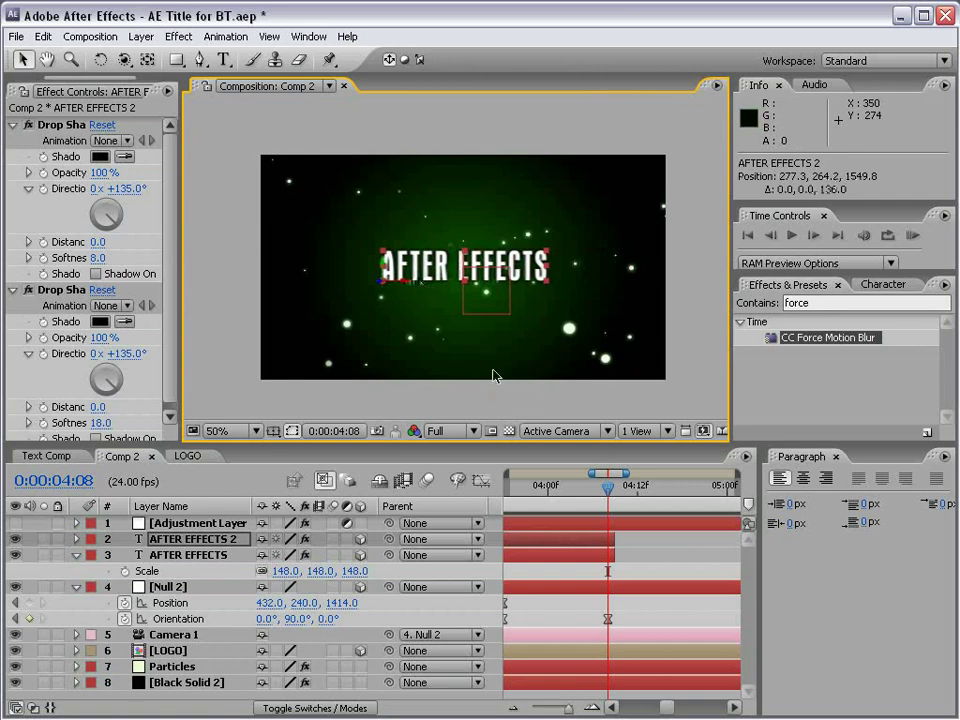
left_click_drag(628, 490, 519, 493)
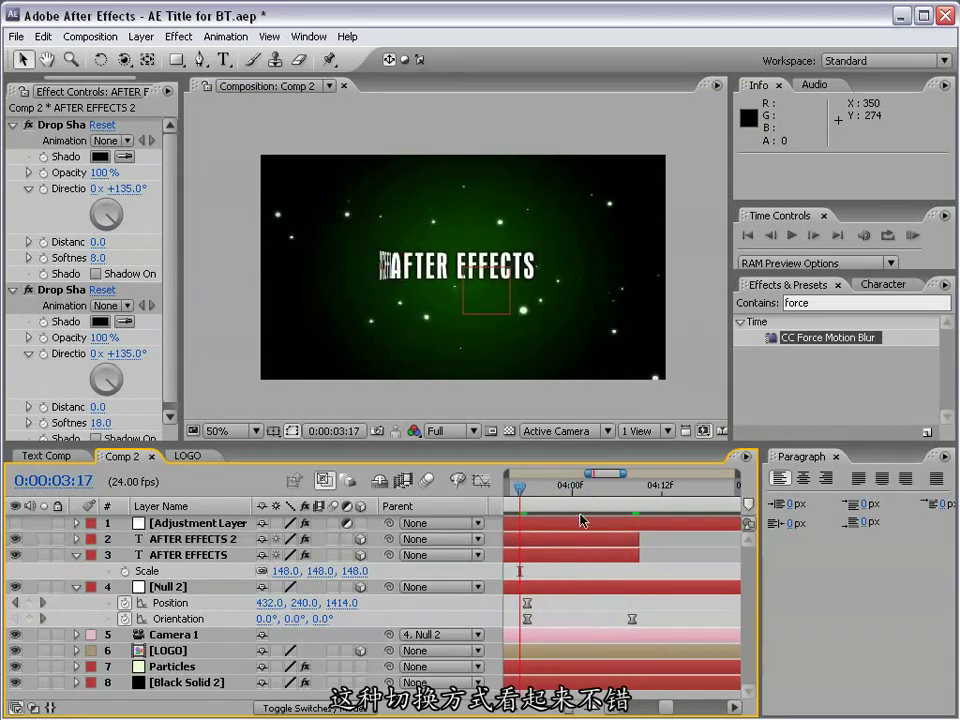
Extend the AFTER EFFECTS 2 layer to 0:00:09:23 and trim its start to 0:00:03:17.
key("minus")
key("minus")
left_click(524, 541)
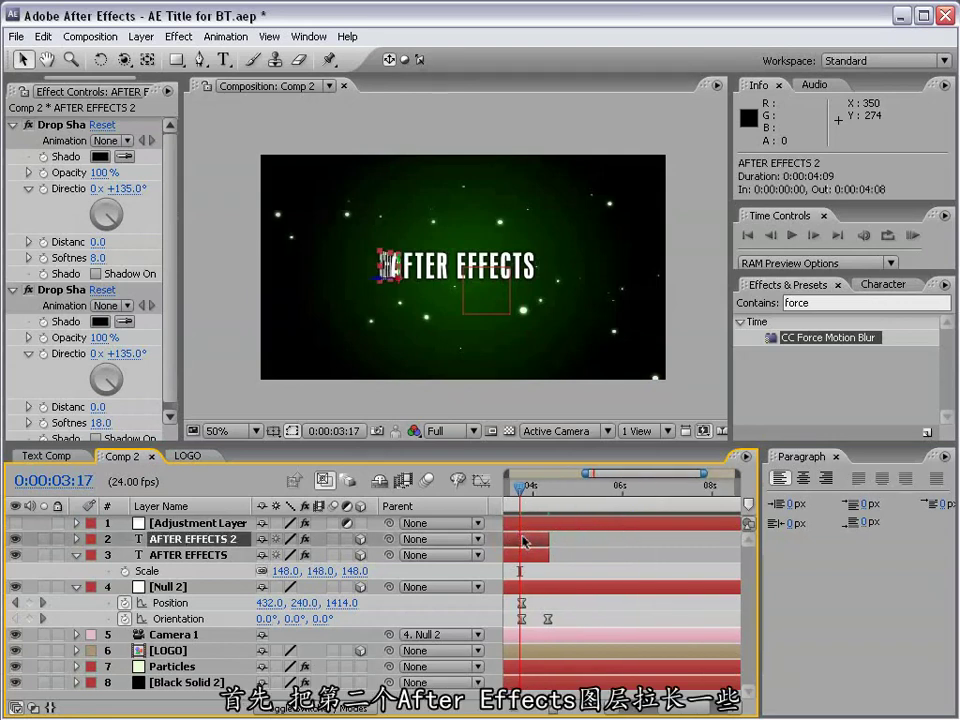
left_click_drag(551, 541, 721, 545)
key("minus")
key("minus")
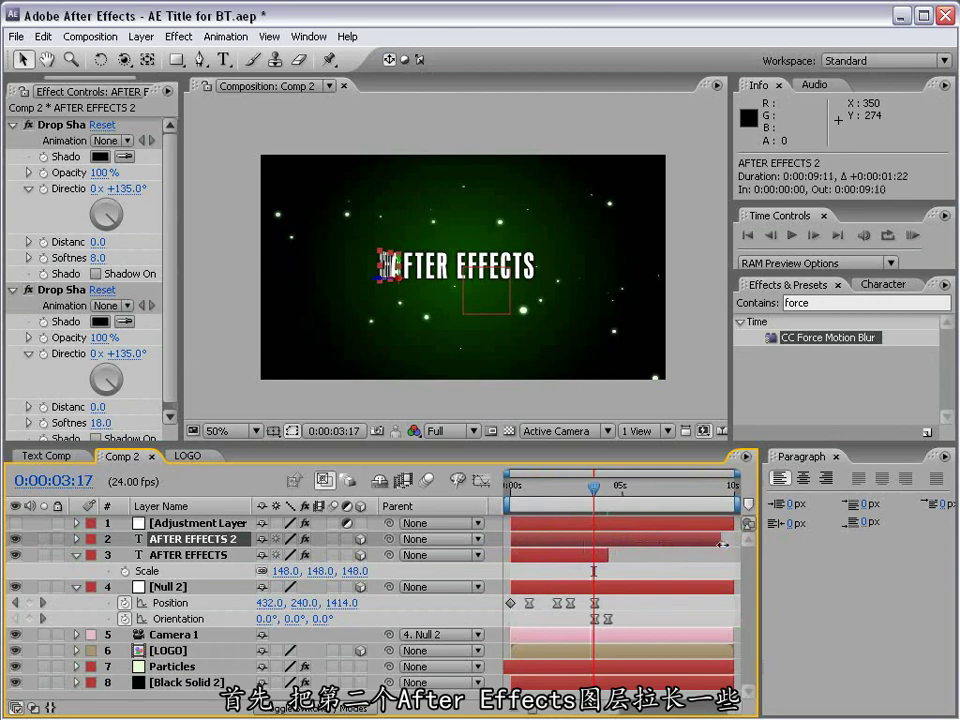
left_click_drag(511, 541, 577, 541)
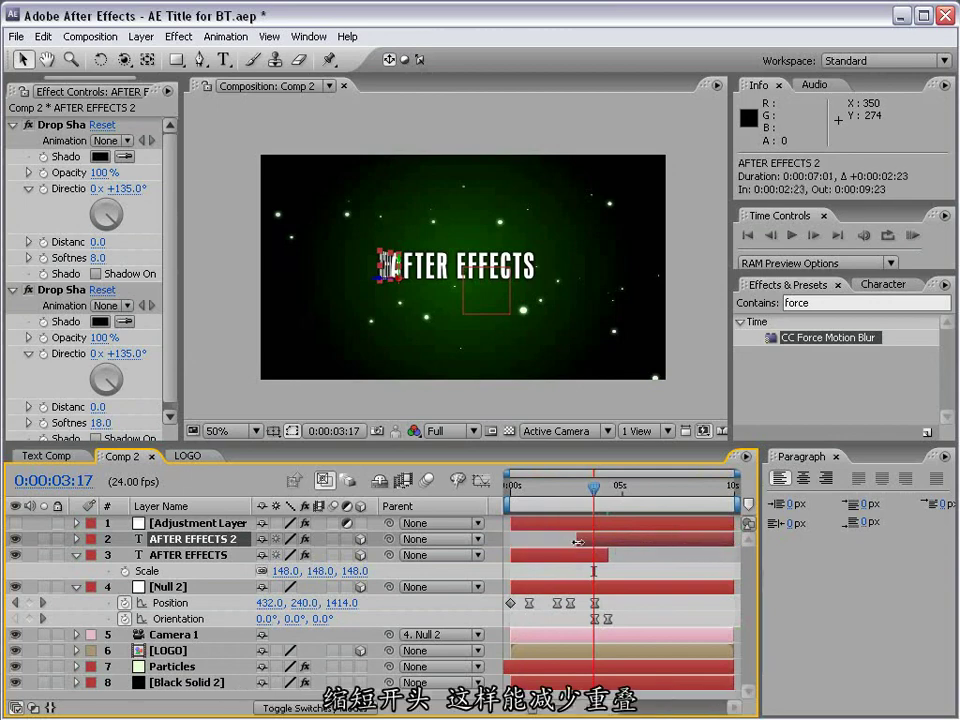
key("equal")
key("equal")
key("equal")
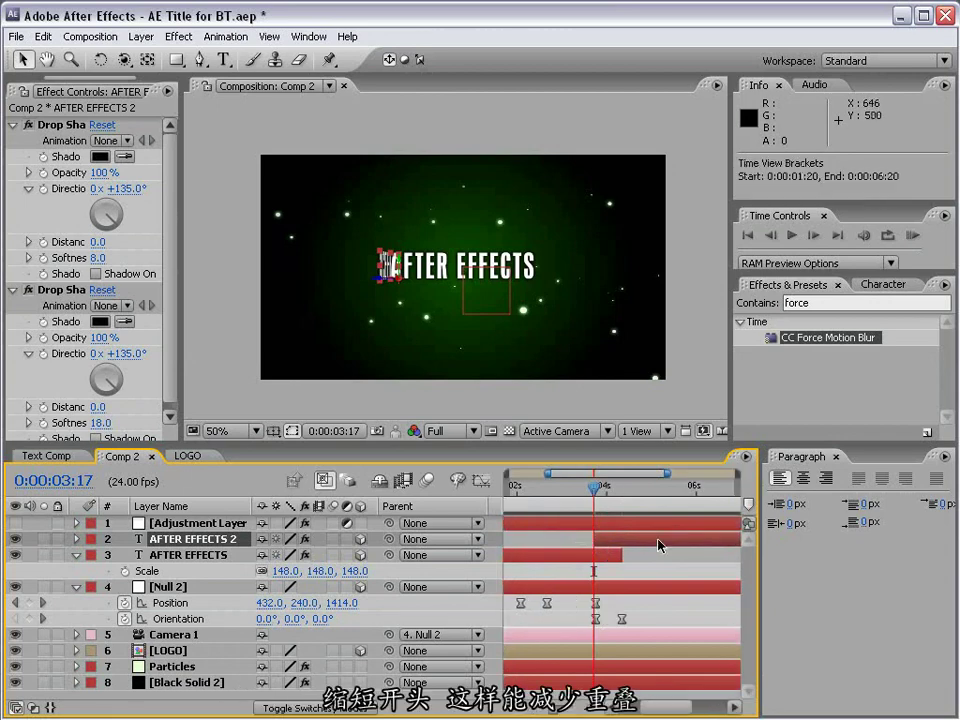
Trim the start of AFTER EFFECTS 2 to 0:00:03:21, where the copy begins to show, and deselect it.
left_click_drag(595, 490, 617, 496)
left_click(644, 579)
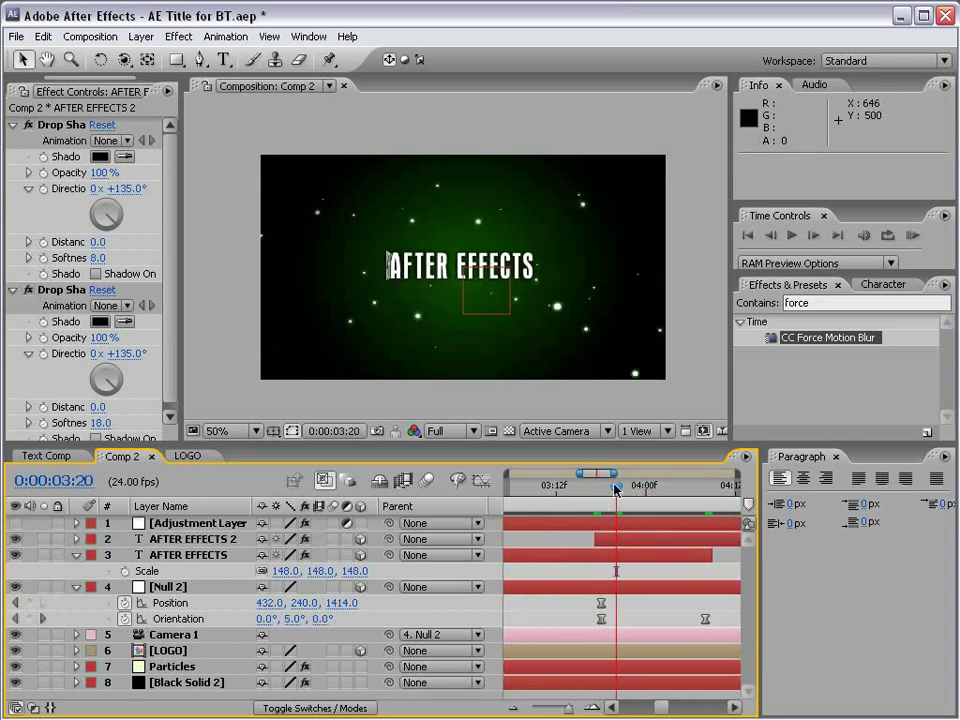
key("Page_Down")
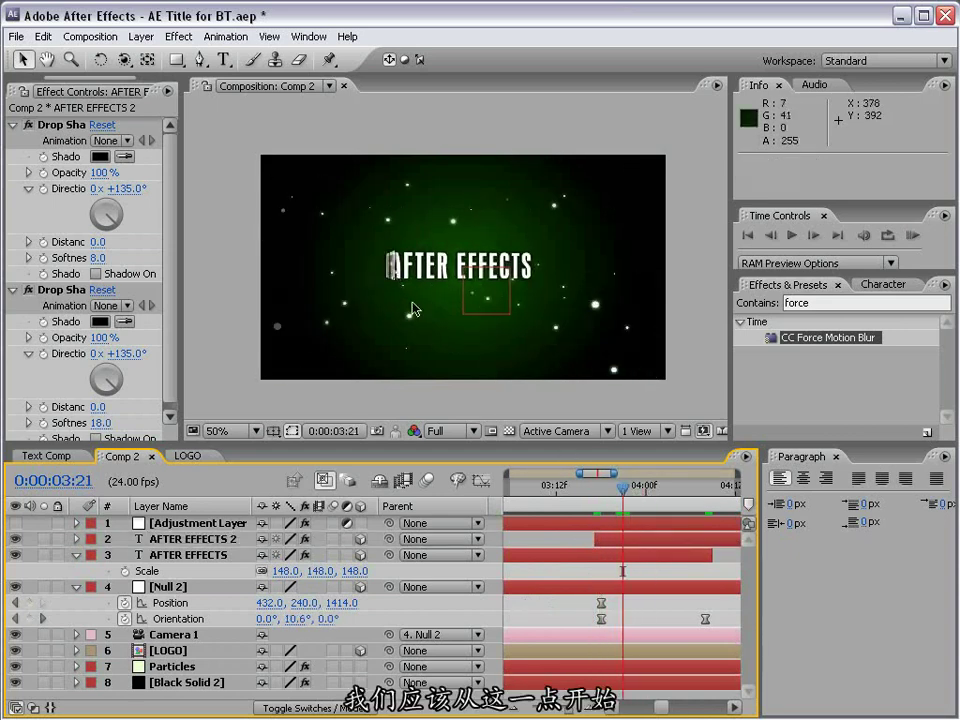
left_click(618, 543)
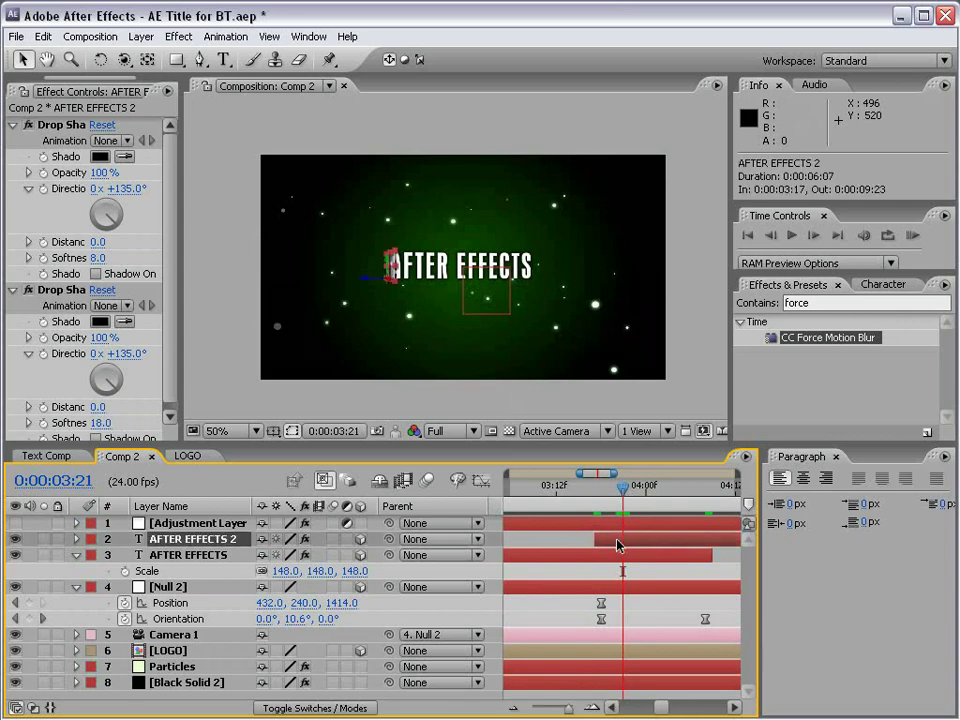
left_click_drag(595, 541, 622, 541)
left_click(594, 541)
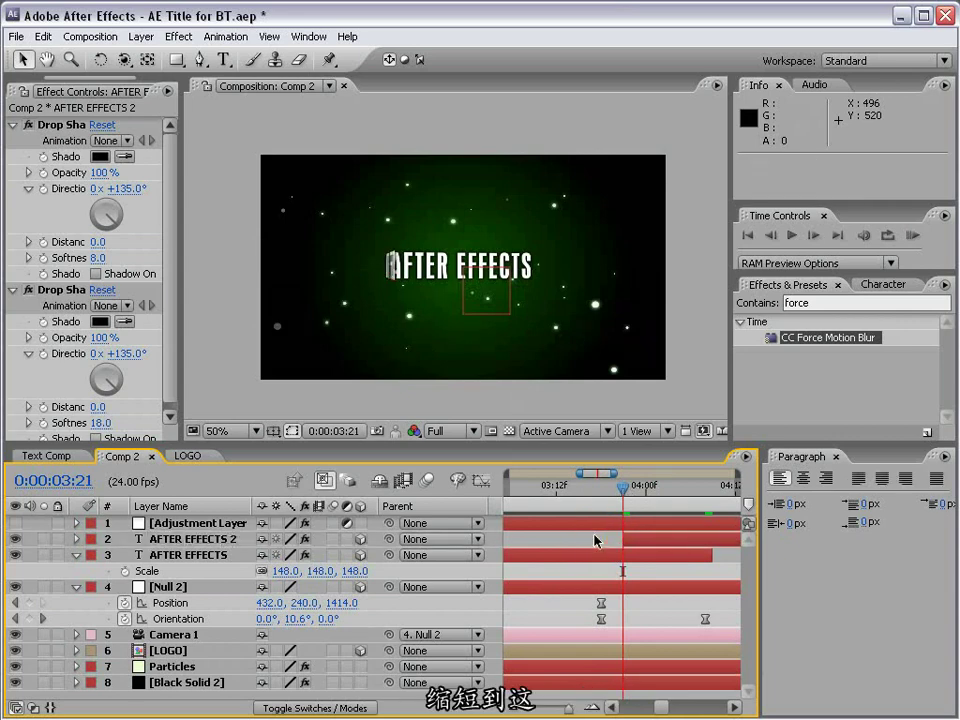
Check the overlap frame by frame, and set a 100% Opacity keyframe on the original AFTER EFFECTS layer at 0:00:03:21.
key("Page_Down")
key("Page_Down")
key("Page_Down")
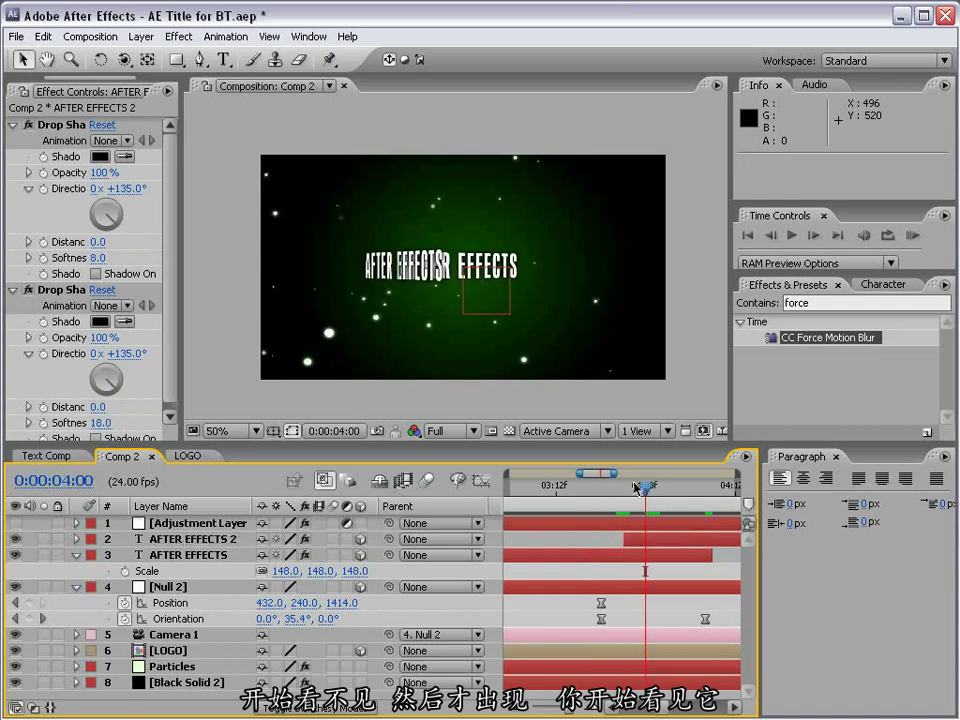
key("Page_Up")
key("Page_Up")
key("Page_Up")
left_click(627, 556)
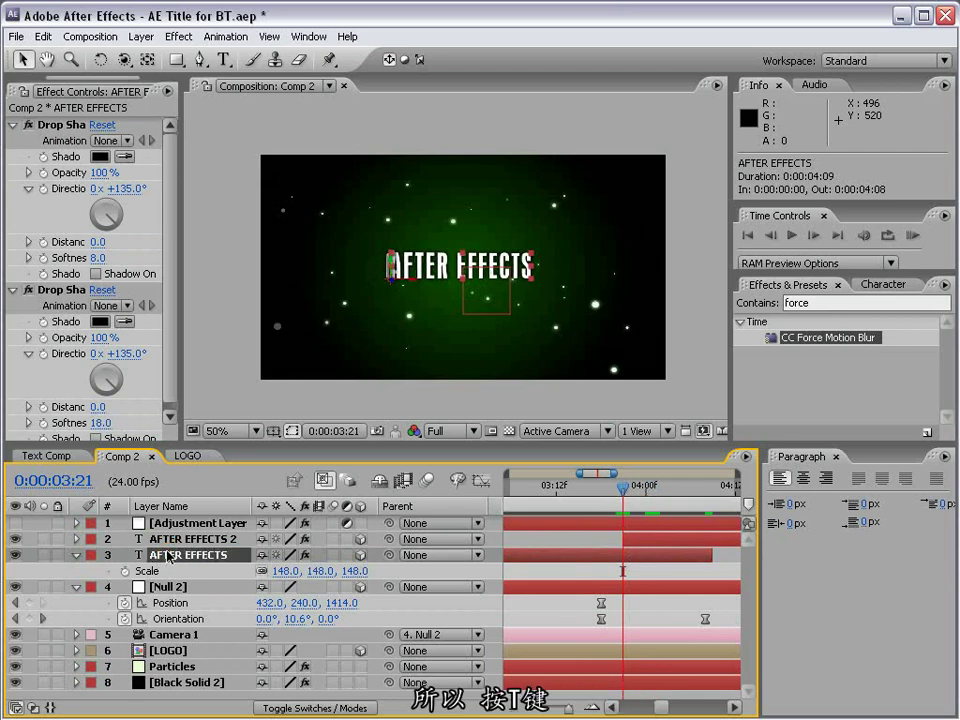
key("t")
left_click(31, 570)
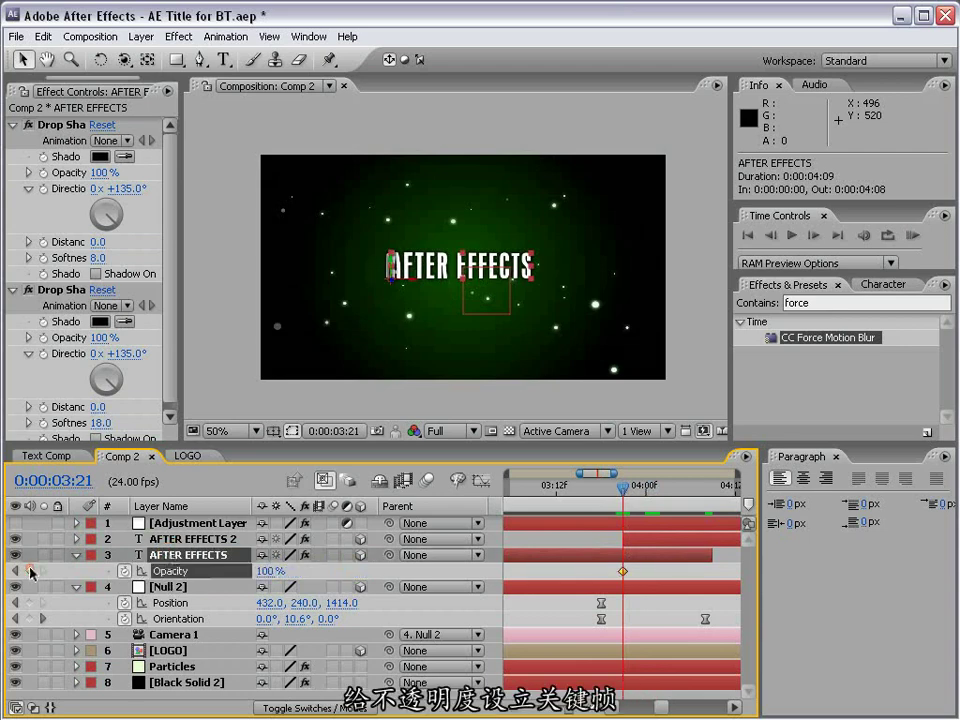
Fade the original AFTER EFFECTS layer to 0% Opacity, place that keyframe at 0:00:04:04, and preview the transition.
left_click_drag(622, 488, 655, 495)
left_click(268, 571)
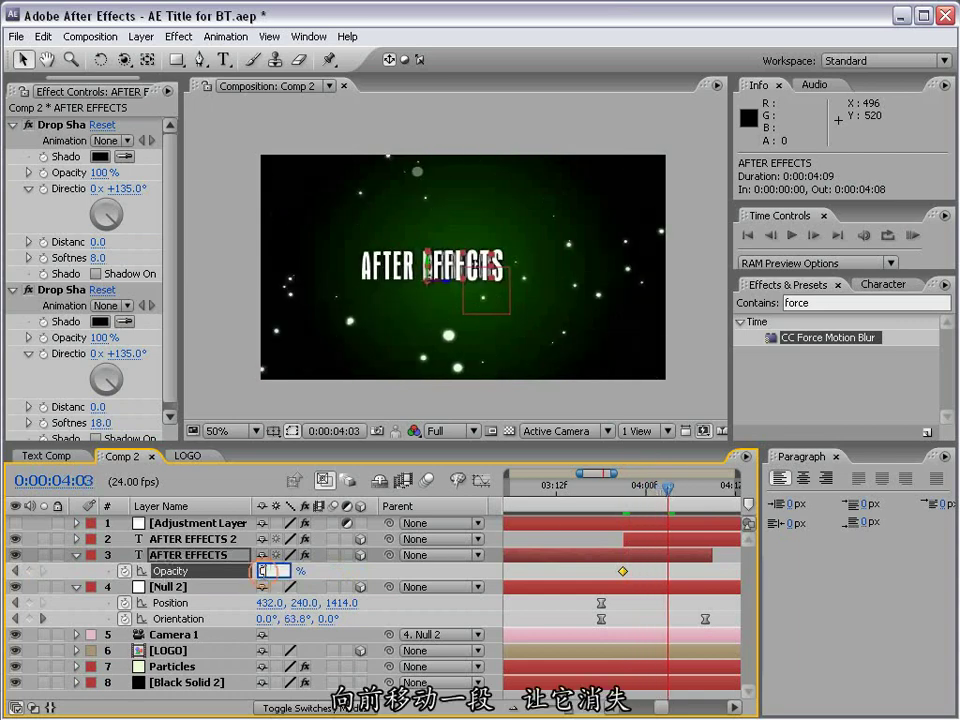
type("0")
key("Return")
left_click_drag(668, 571, 674, 572)
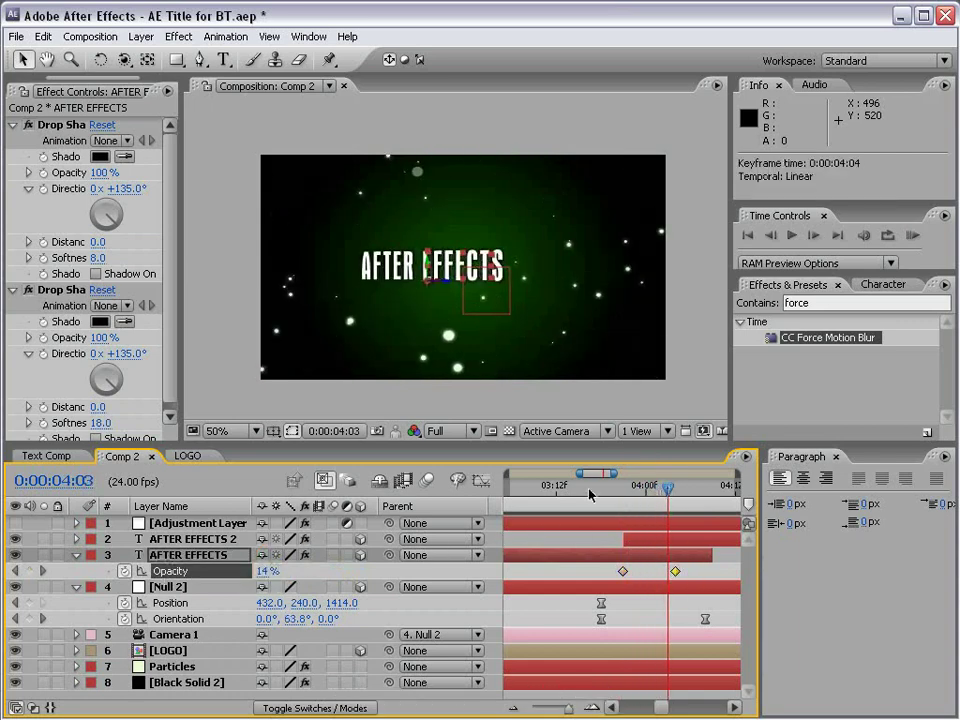
left_click_drag(590, 493, 683, 490)
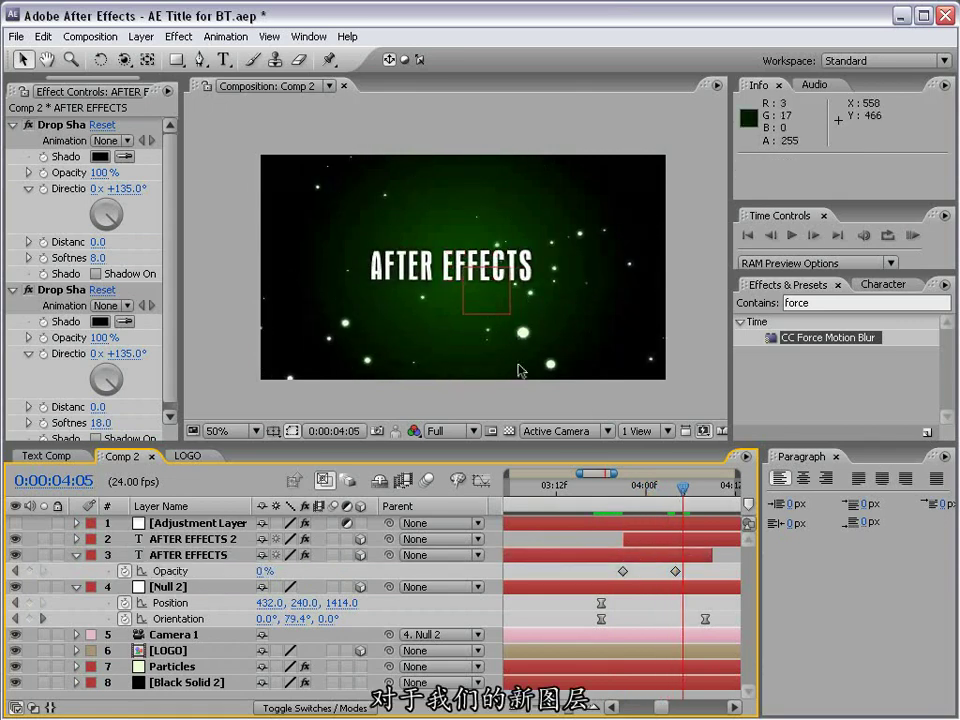
Replace the text of the AFTER EFFECTS 2 layer with NOW IN 3D.
left_click_drag(615, 472, 643, 472)
left_click(649, 546)
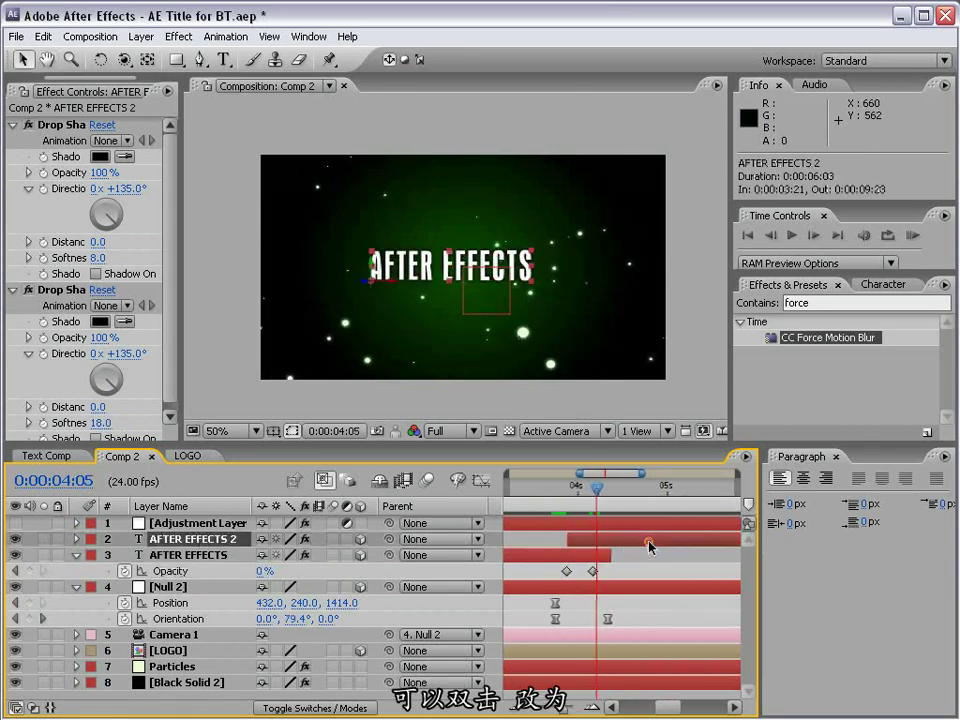
double_click(649, 546)
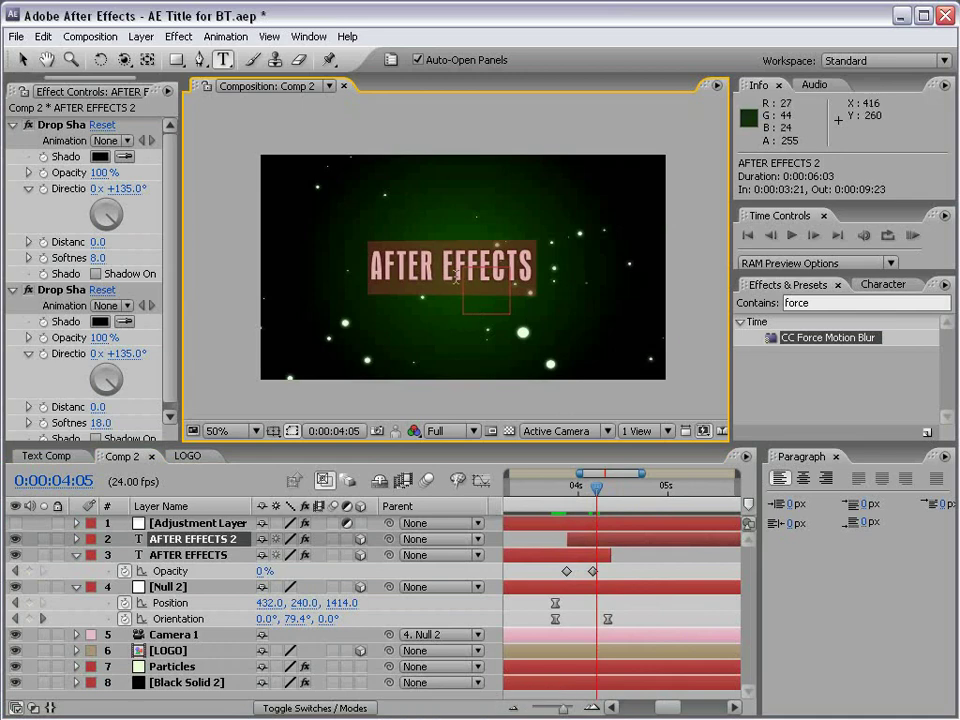
type("NOW IN")
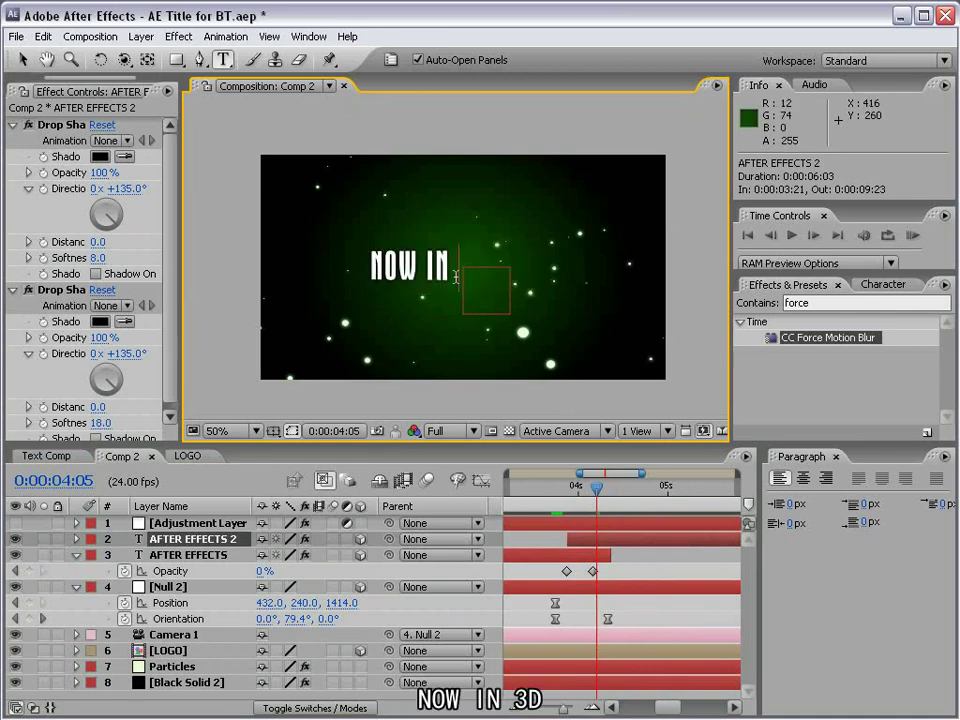
type(" 3D")
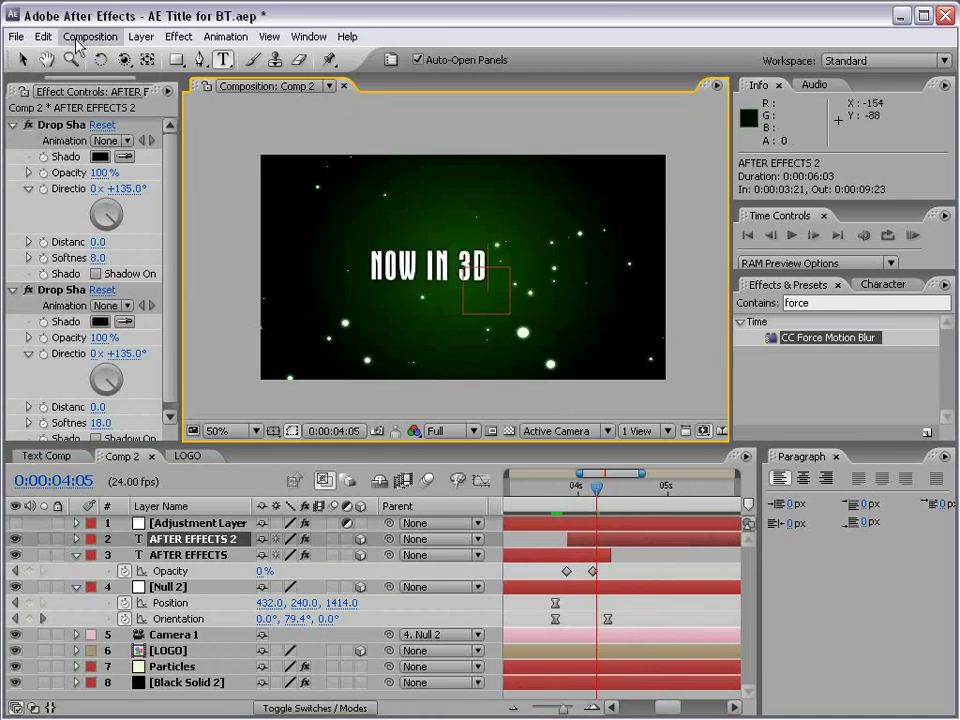
left_click(20, 59)
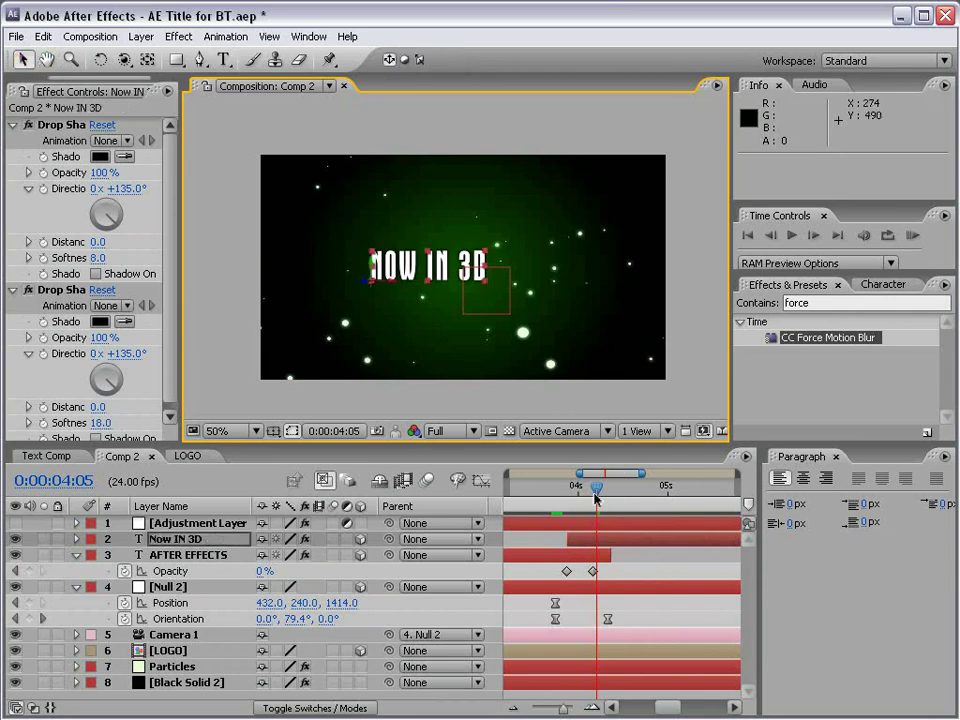
At 0:00:04:09, shift the NOW IN 3D layer along its Z axis to about 1491.8 to centre it, and check it at 0:00:04:04.
mouse_move(595, 497)
left_mouse_down()
mouse_move(569, 497)
mouse_move(611, 497)
left_mouse_up()
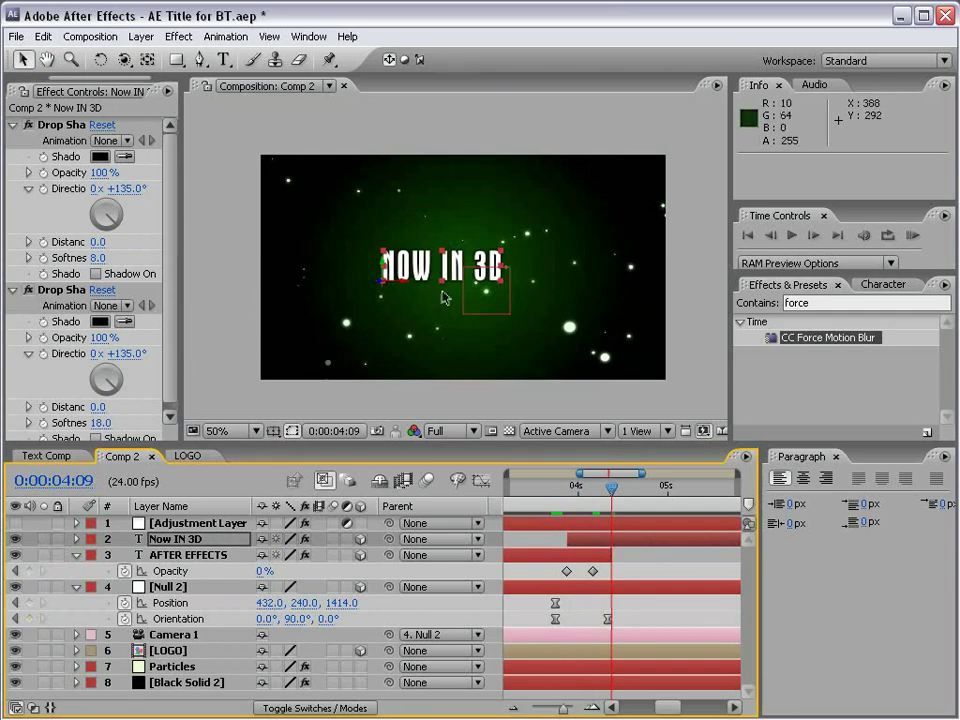
left_click_drag(396, 285, 429, 287)
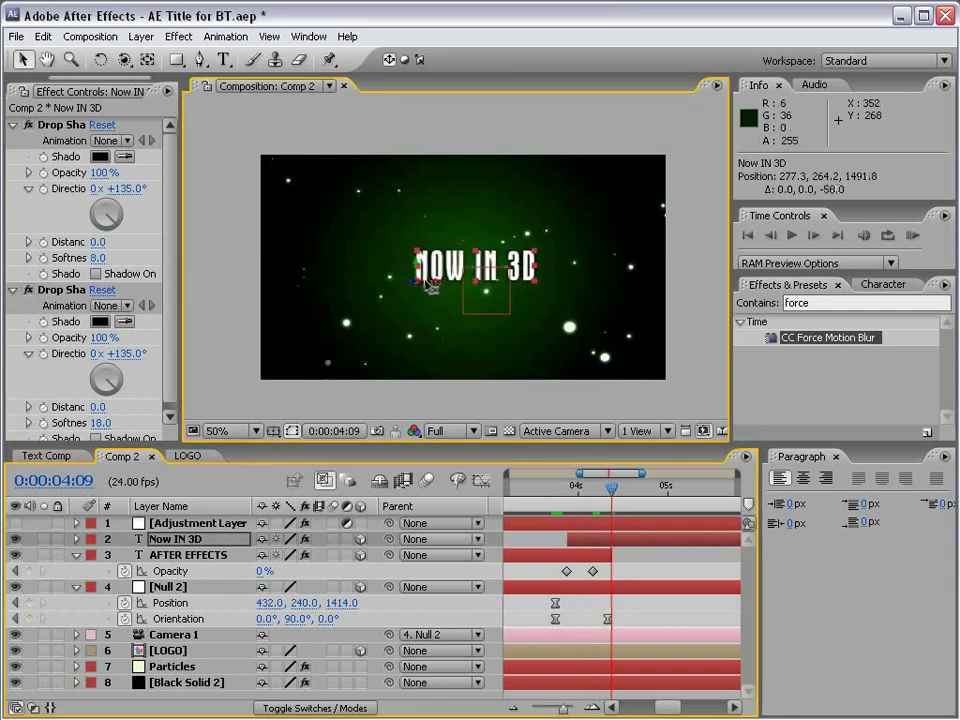
mouse_move(611, 489)
left_mouse_down()
mouse_move(565, 493)
mouse_move(594, 495)
left_mouse_up()
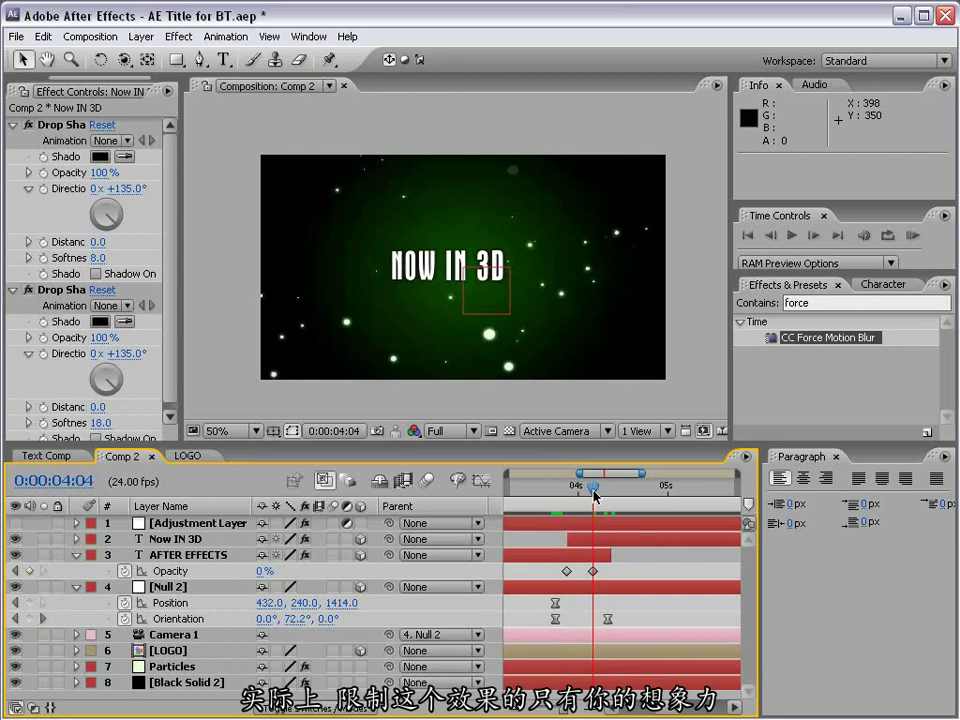
With the full 10-second timeline shown at 0:00:04:08, enable the Adjustment Layer, hide Null 2, and save the project.
key("semicolon")
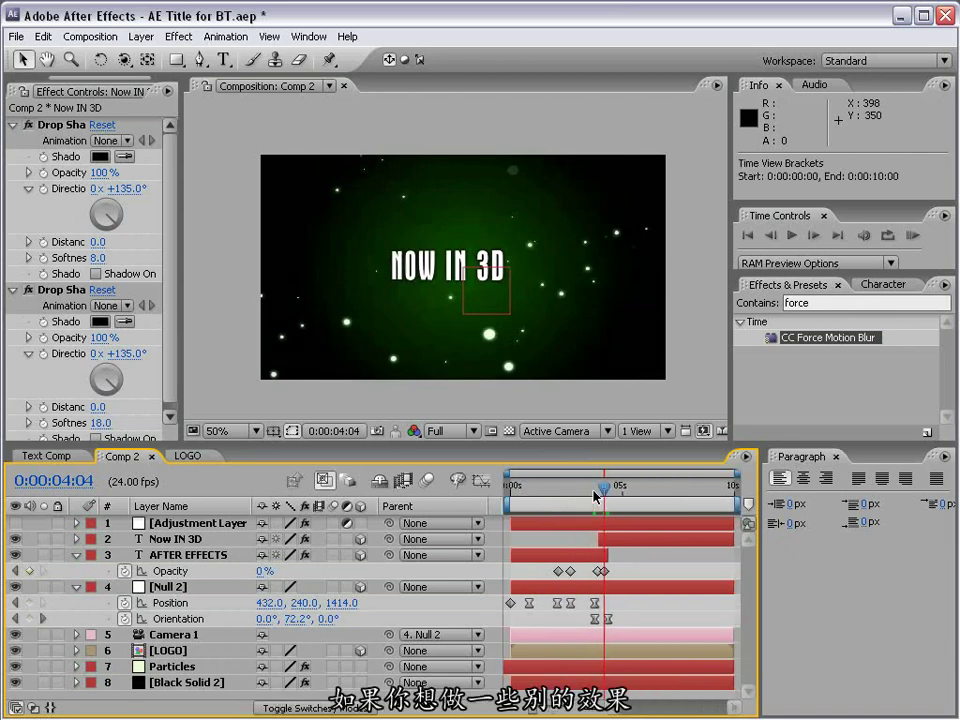
left_click_drag(594, 493, 607, 494)
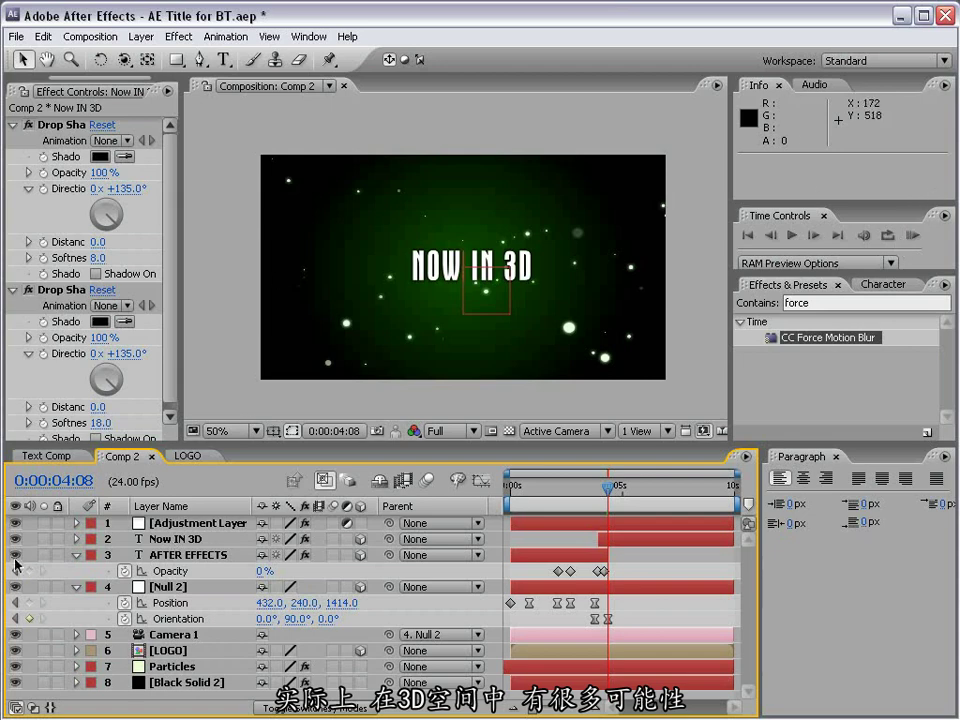
key("ctrl+s")
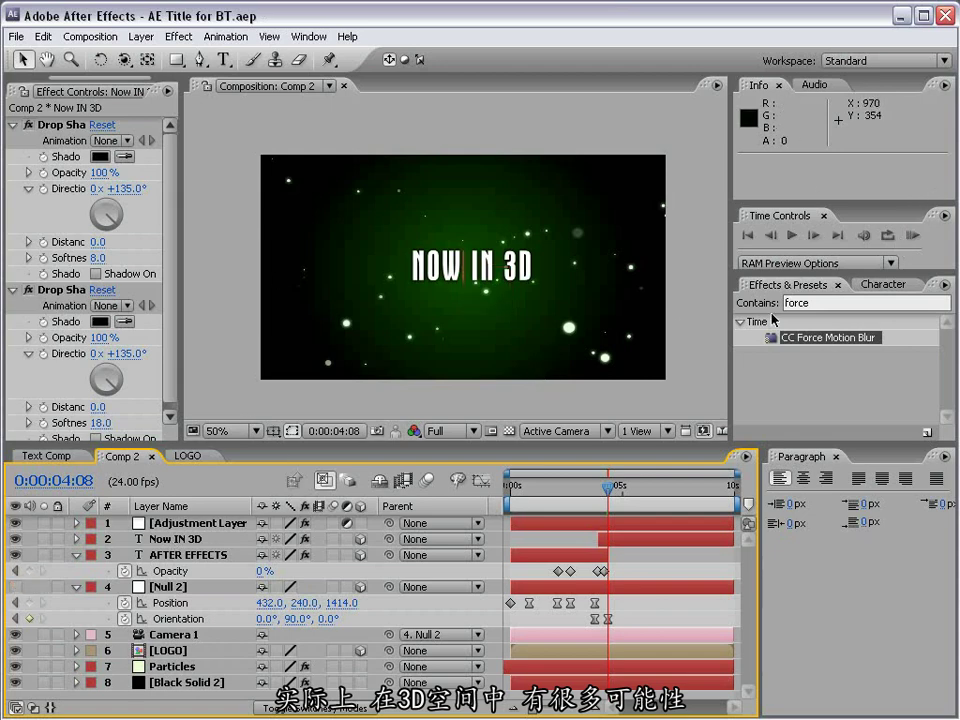
Run a RAM preview of the finished title animation, and review the opening logo section around 0:00:01:05.
left_click(913, 236)
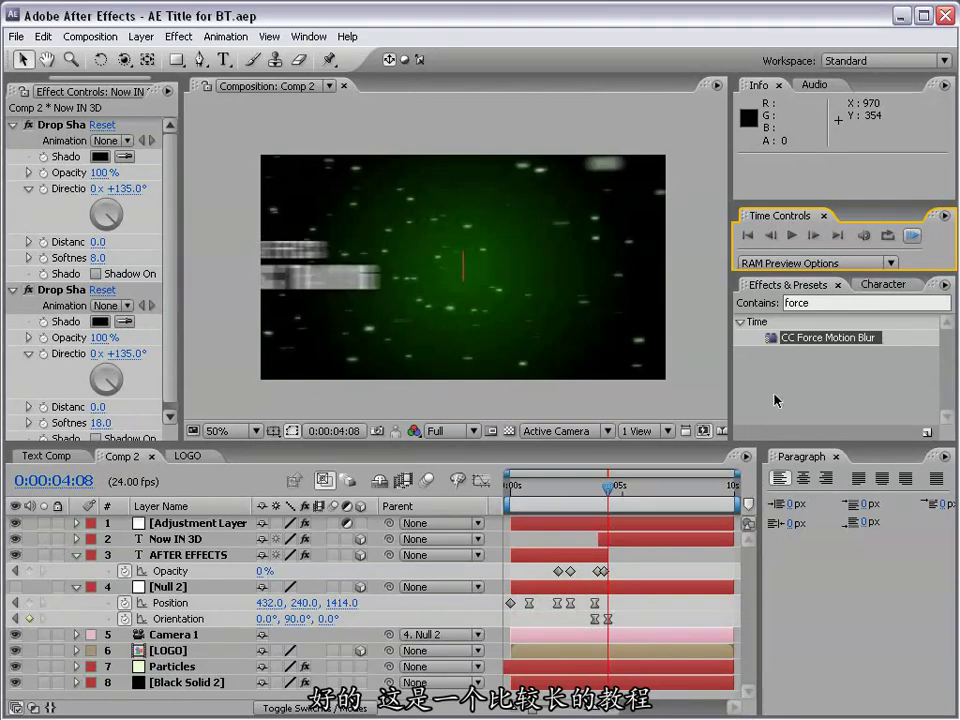
left_click_drag(525, 489, 538, 489)
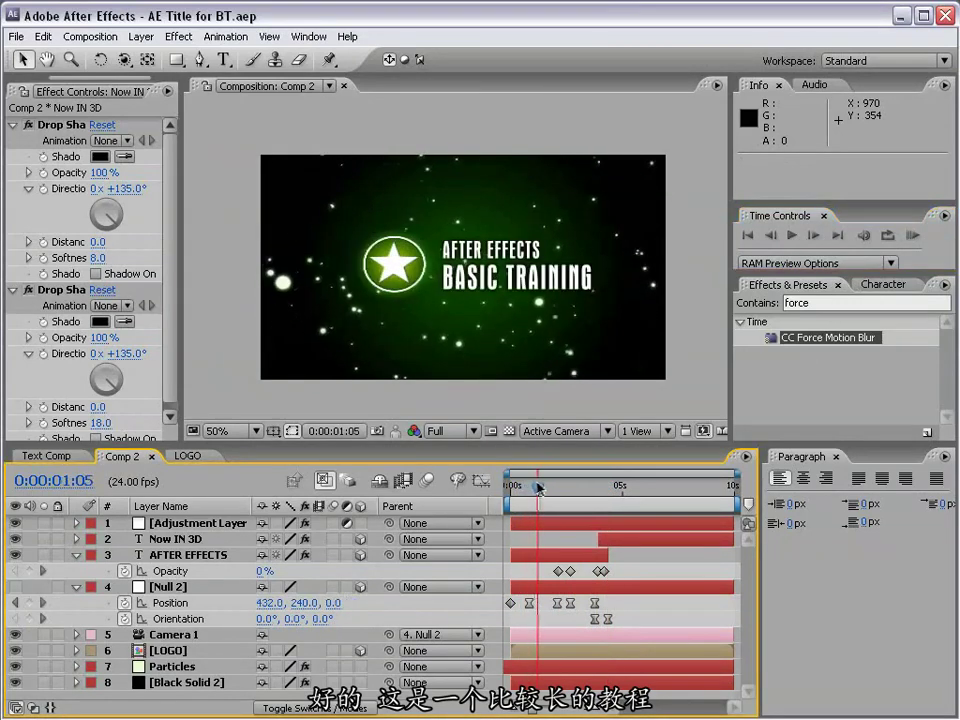